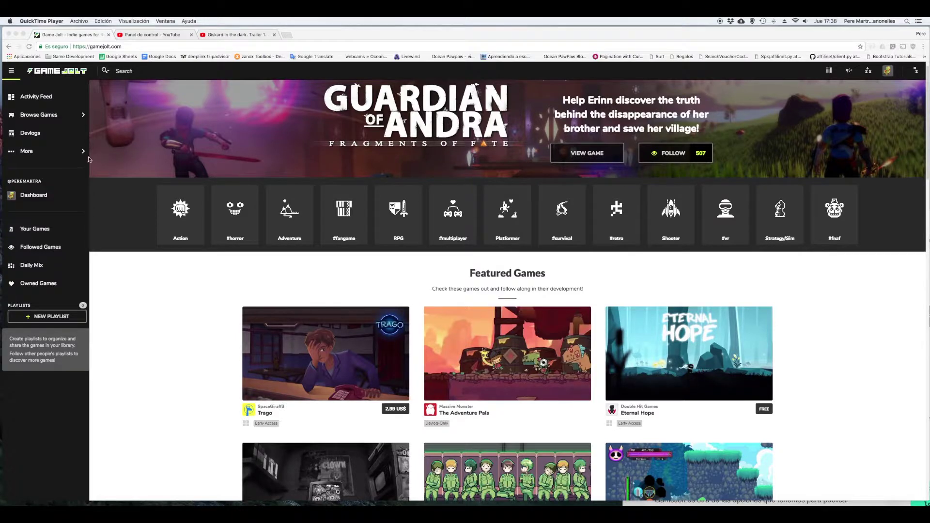
Bring Chrome forward and open the Game Jolt dashboard to find Giskard in the dark under Your Games.
left_click(155, 279)
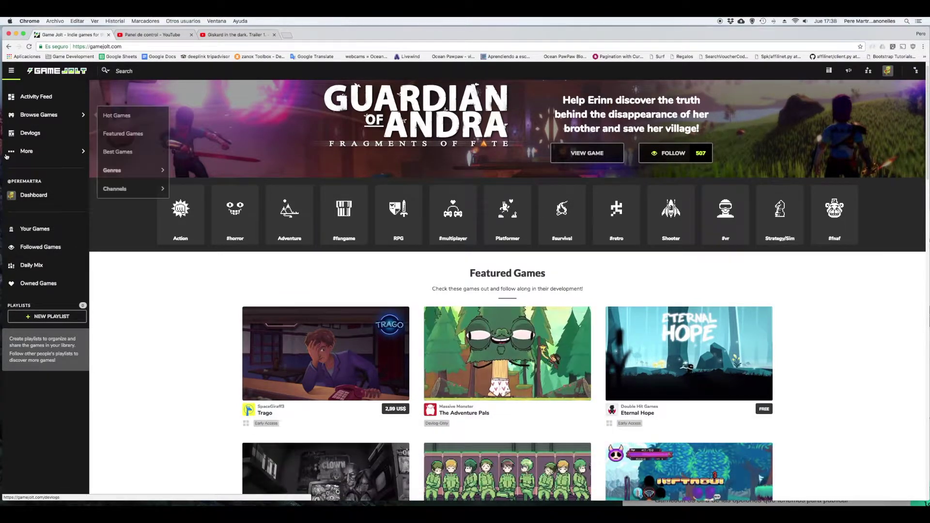
left_click(34, 196)
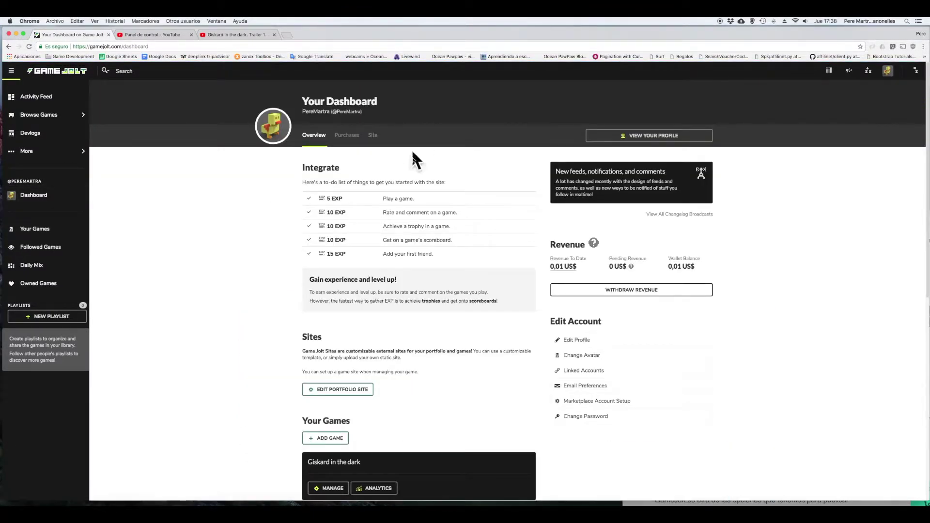
scroll(417, 170, "down", 3)
scroll(416, 170, "down", 2)
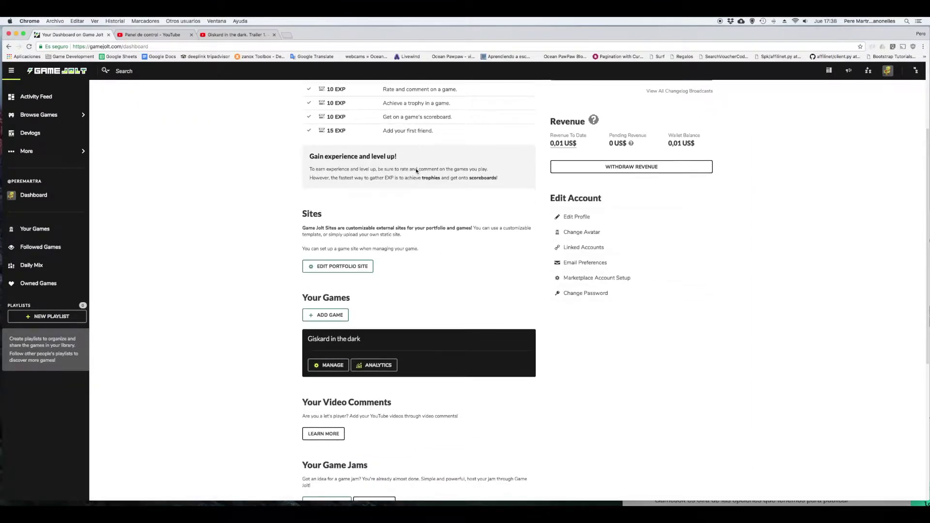
scroll(416, 169, "down", 5)
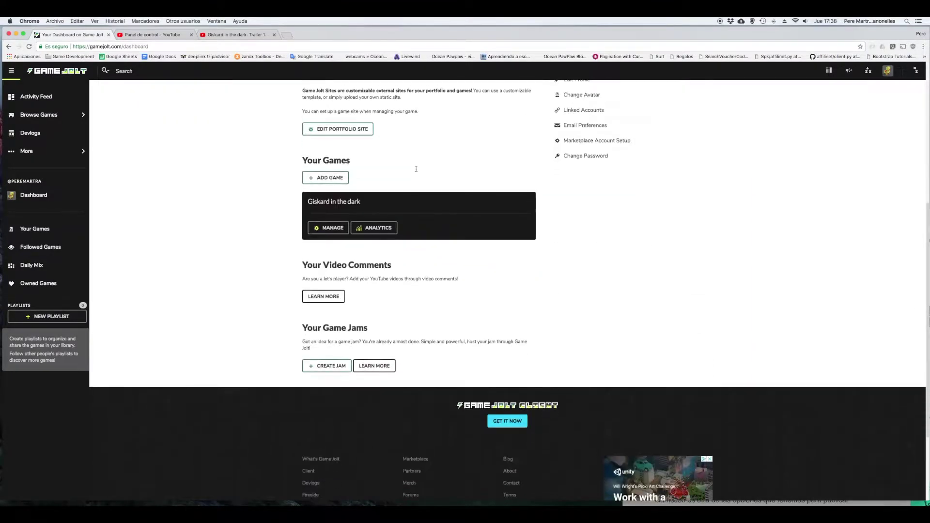
scroll(416, 171, "up", 6)
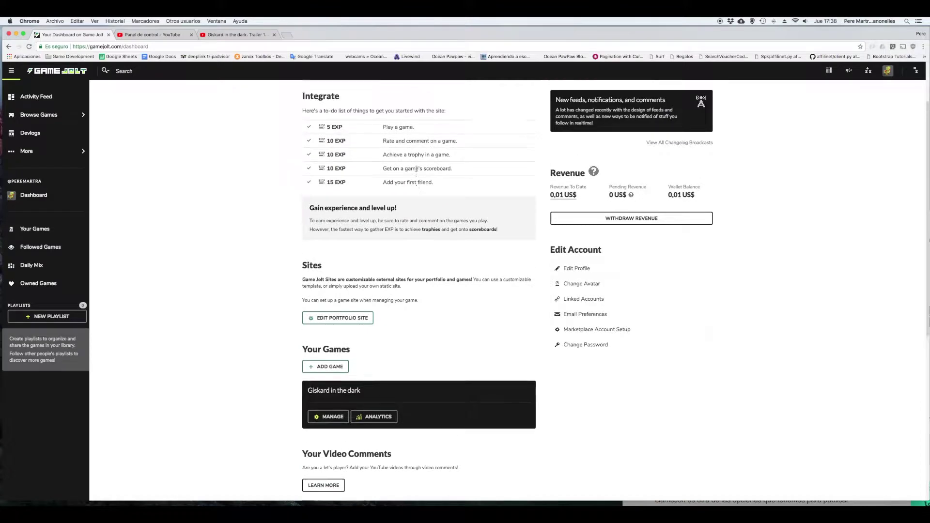
scroll(415, 170, "down", 5)
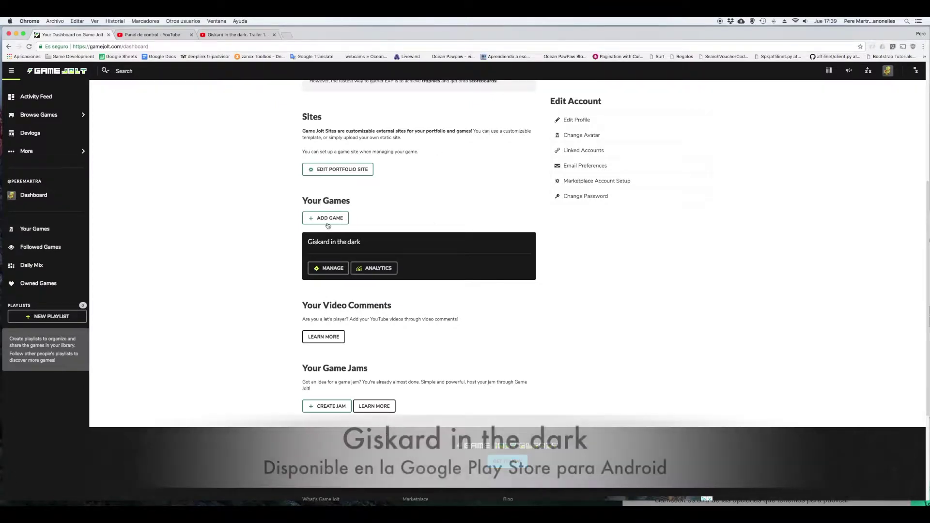
Start a new game, accept the site's rules, and pick Early Access as the development stage.
left_click(328, 219)
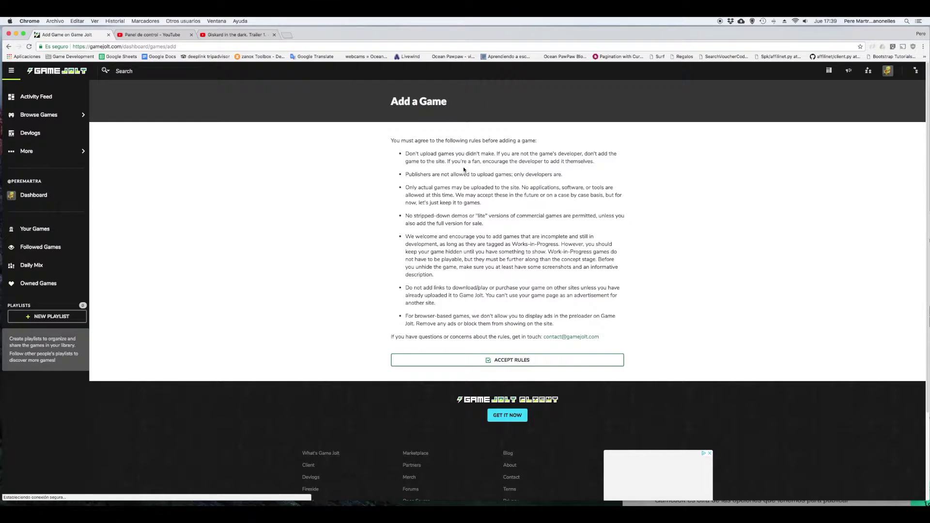
left_click(507, 360)
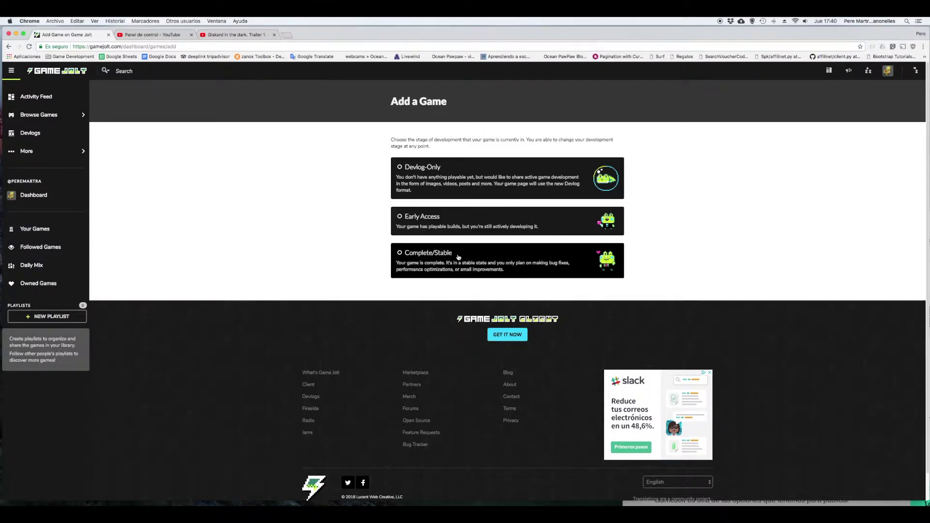
left_click(426, 218)
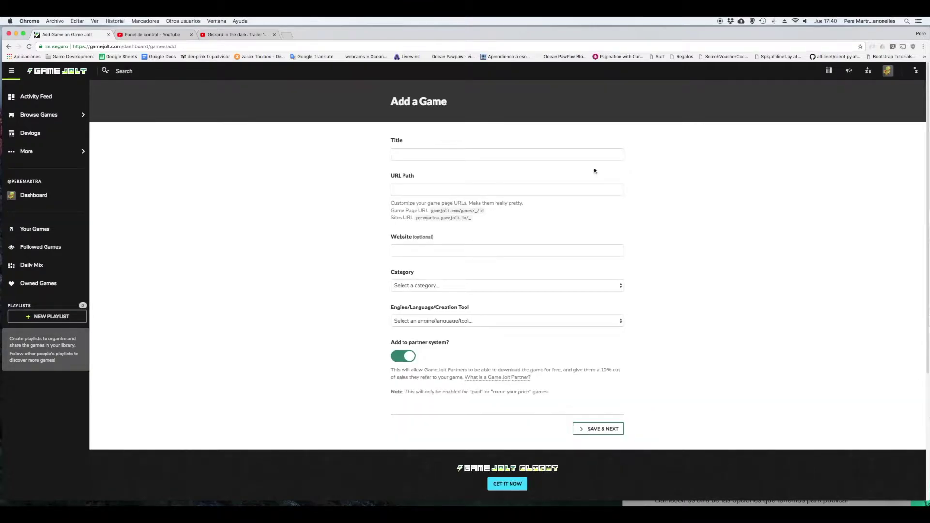
Enter the title 'Giskard in the dark demo II' and try a giskard-based URL path.
left_click(445, 153)
type("Giskard")
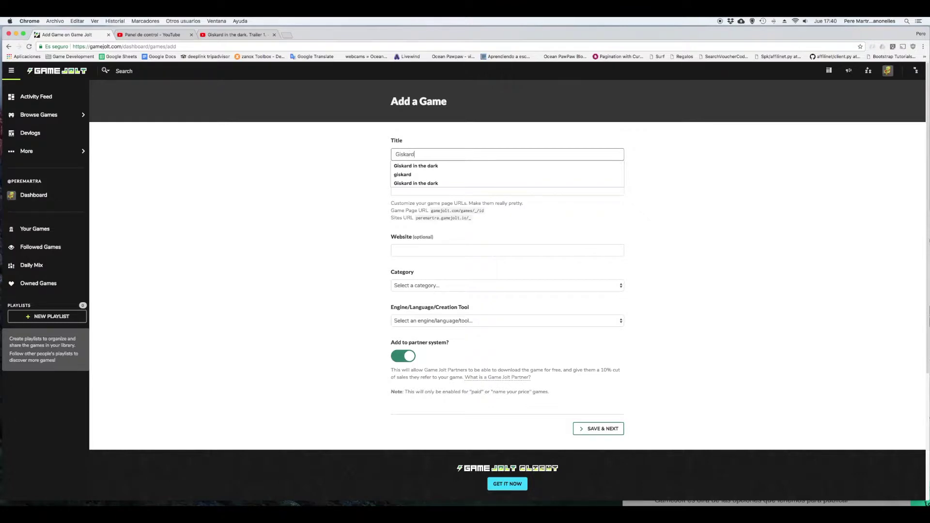
type(" in the dark demo ")
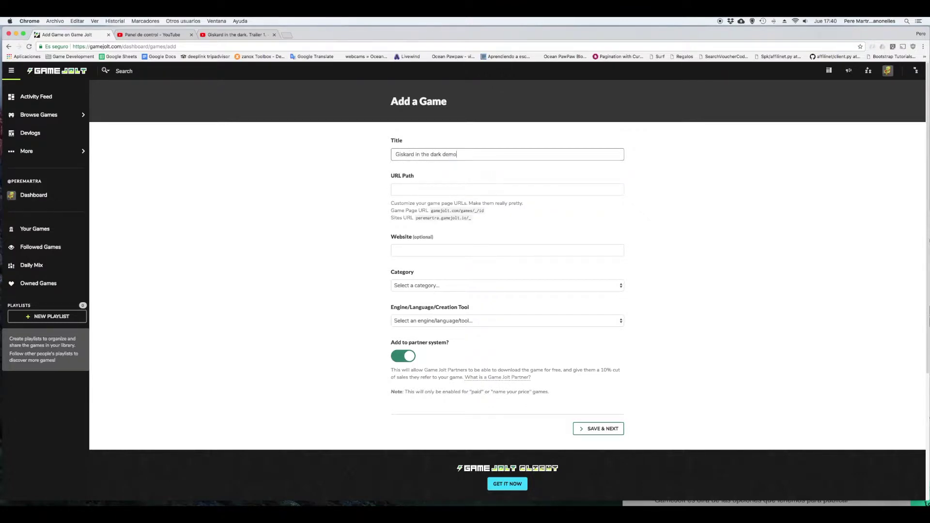
type("I")
key("Tab")
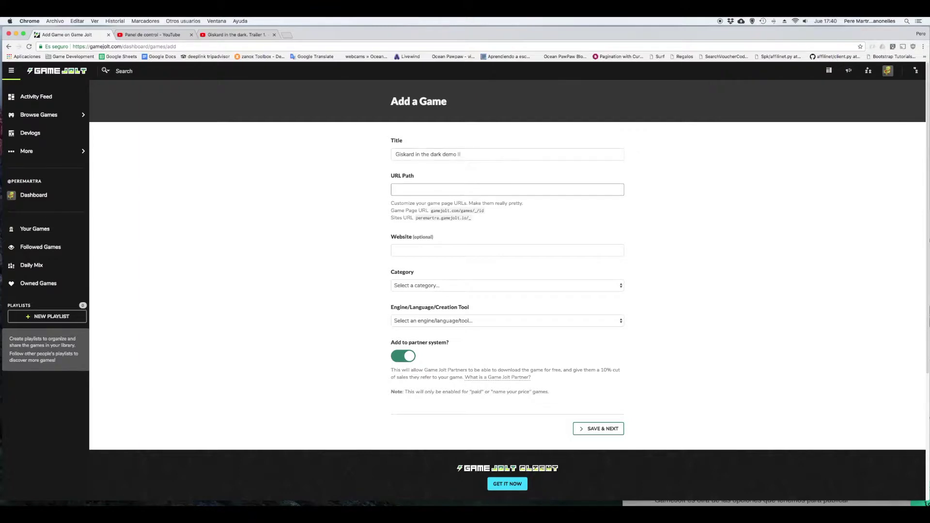
left_click(456, 189)
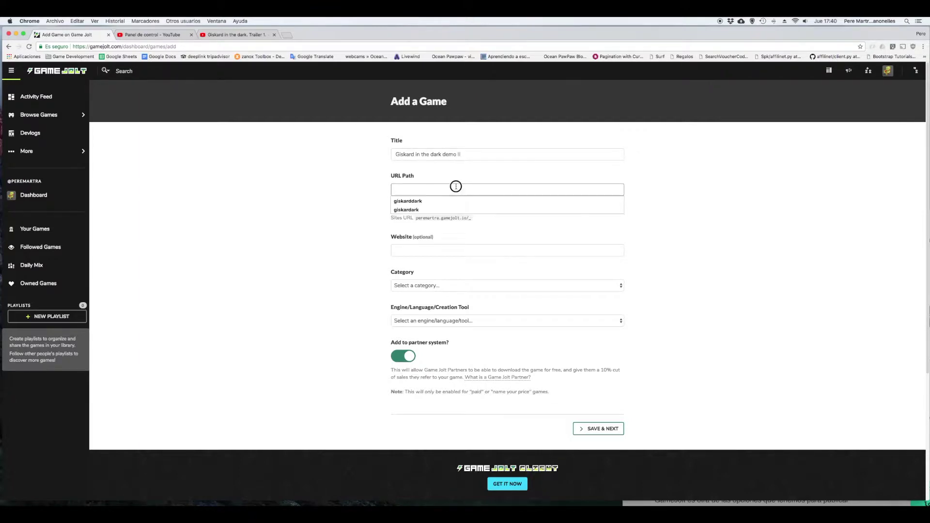
left_click(455, 199)
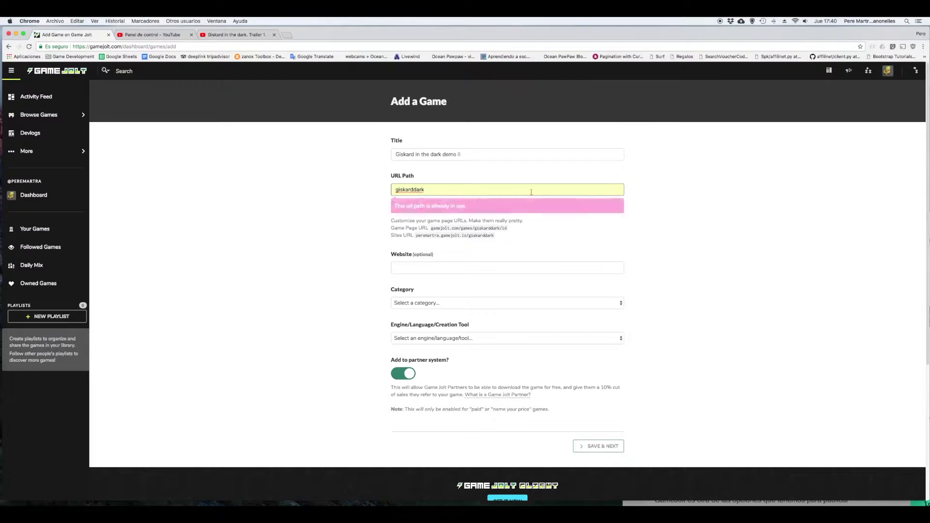
left_click(438, 191)
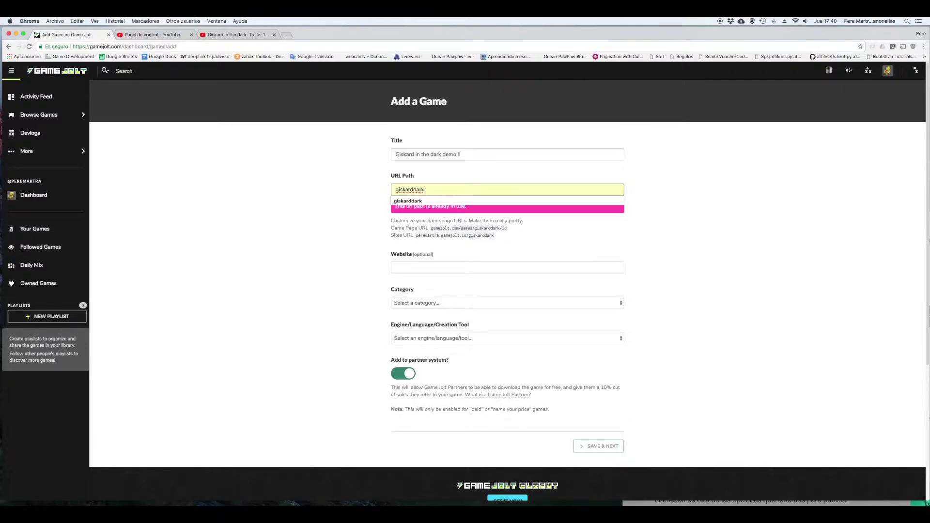
key("BackSpace")
key("BackSpace")
key("BackSpace")
type("demo")
key("Tab")
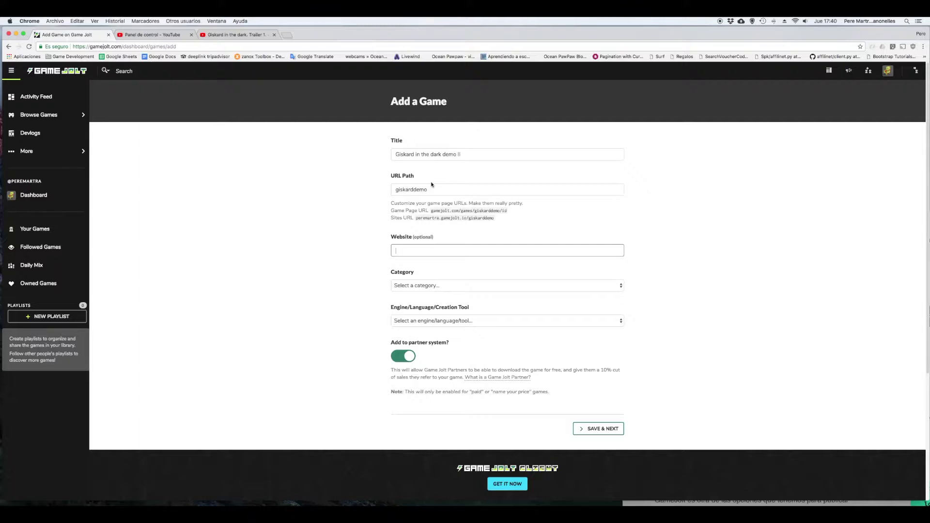
Change the URL path to 'migiskard' after the first path proved taken.
left_click(445, 192)
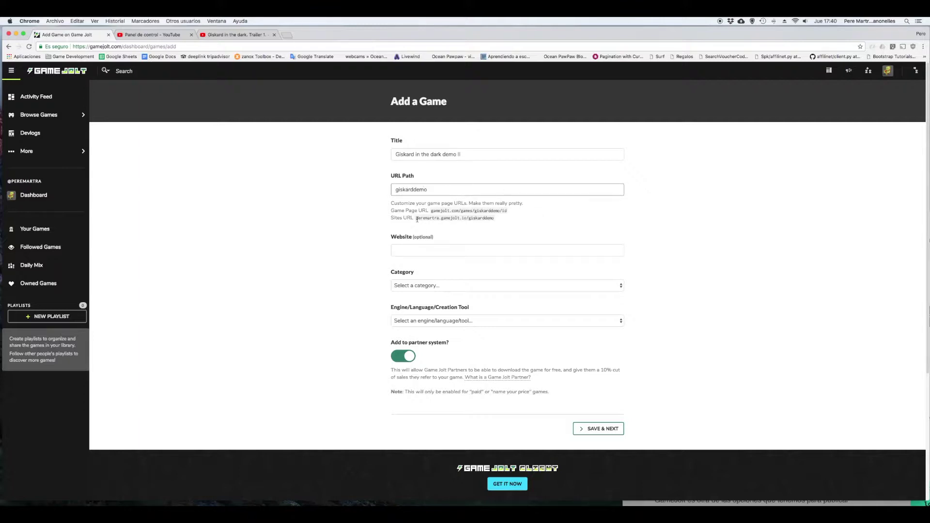
mouse_move(416, 218)
left_mouse_down()
mouse_move(501, 217)
mouse_move(467, 219)
left_mouse_up()
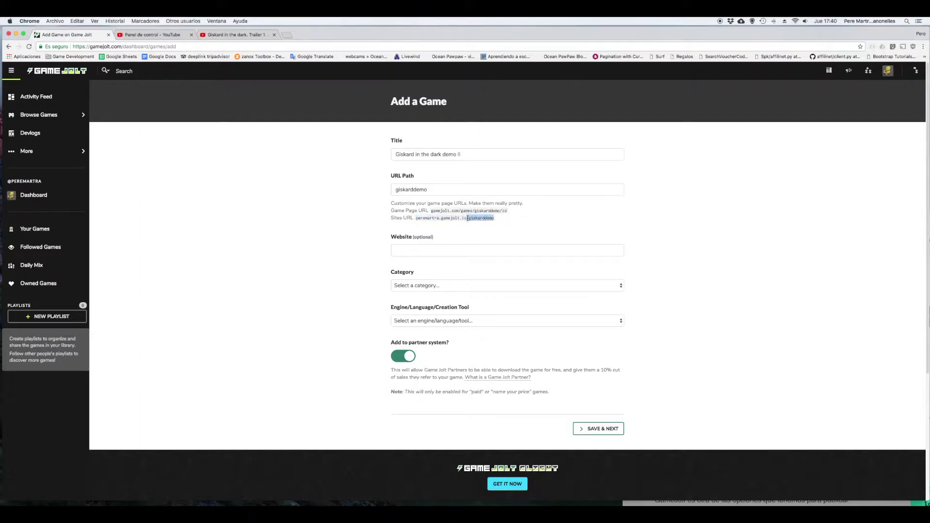
left_click(459, 189)
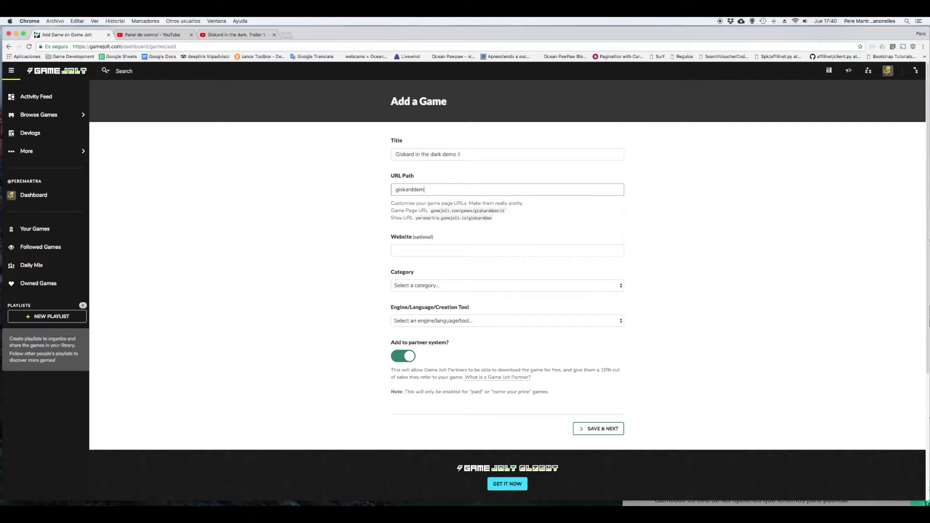
key("BackSpace")
key("BackSpace")
key("BackSpace")
key("BackSpace")
key("BackSpace")
key("BackSpace")
key("BackSpace")
type("migiskard")
left_click(494, 253)
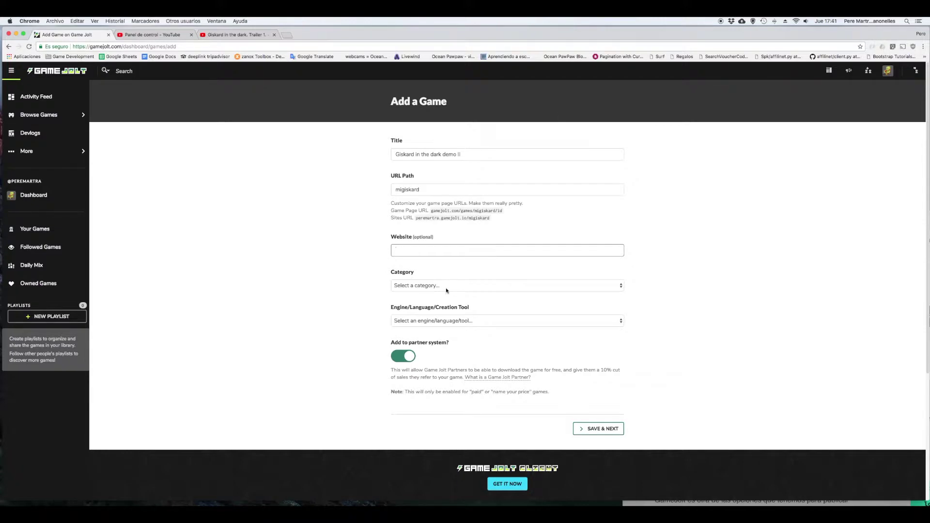
left_click(465, 285)
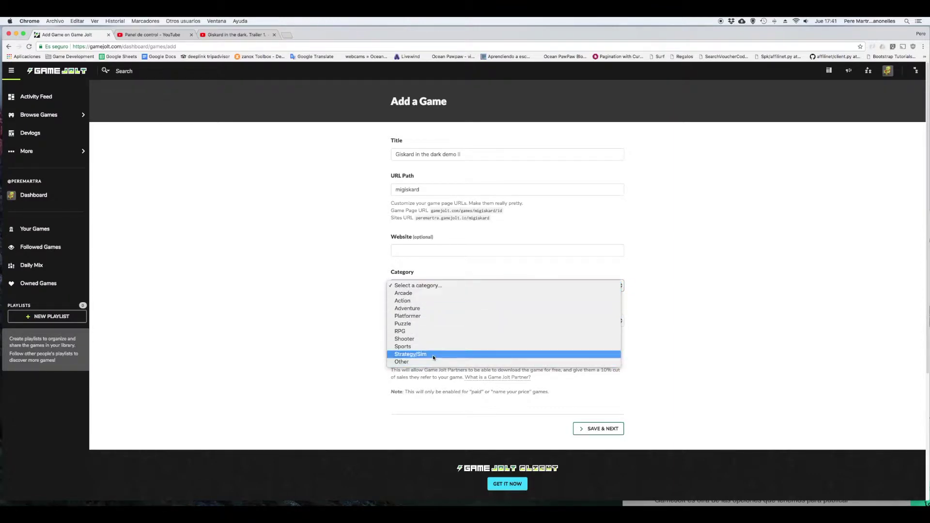
Set category Platformer and engine Unity, turn off the partner system, and save the details.
left_click(426, 317)
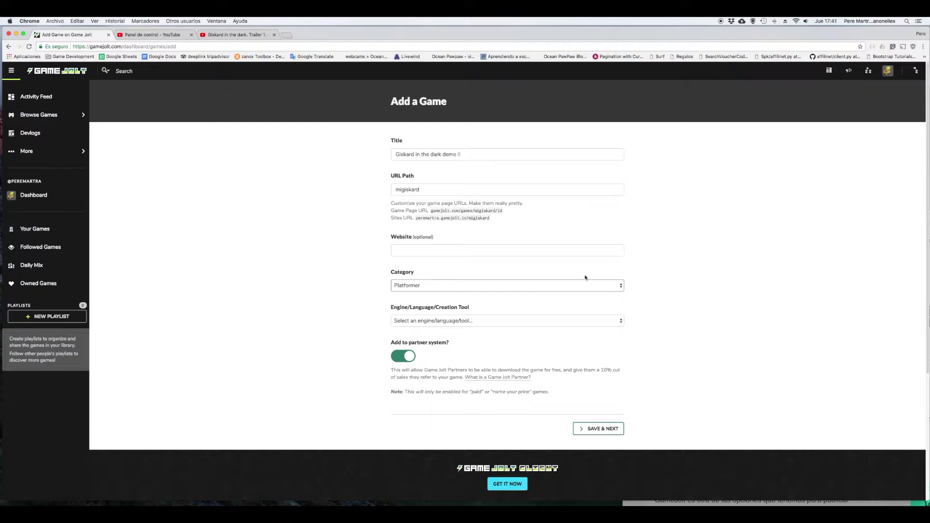
left_click(467, 321)
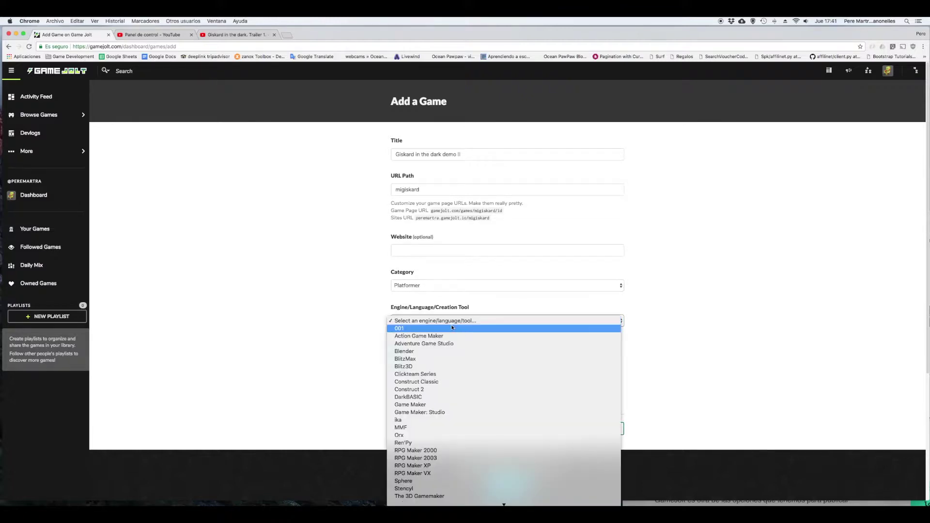
scroll(453, 408, "down", 5)
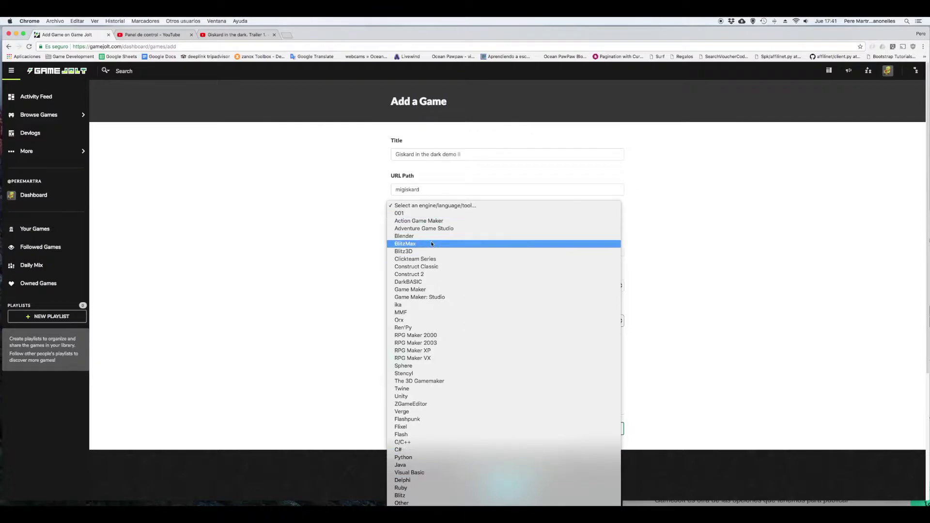
left_click(417, 397)
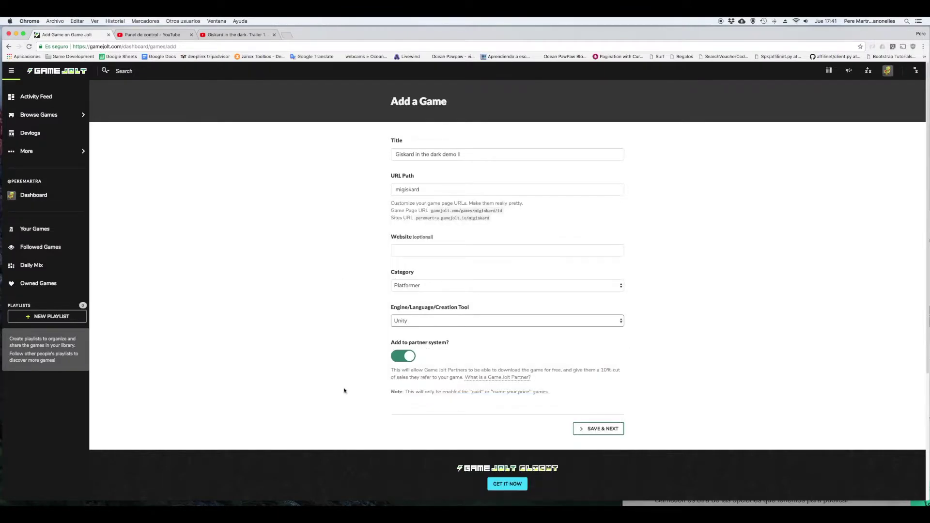
left_click(408, 357)
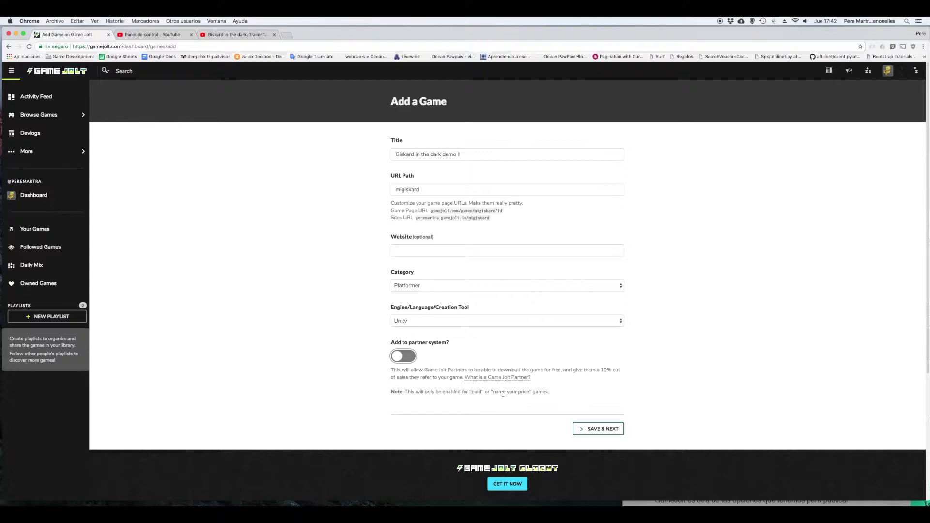
left_click(597, 434)
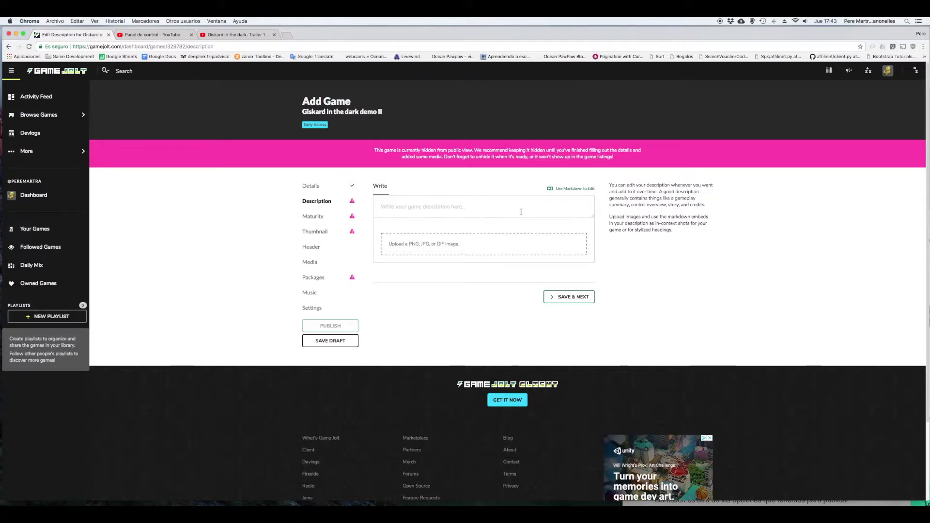
Write the description 'Juegos de test para realizar video de subida a GameJolt, usaremos Giskard.' and start an image upload.
left_click(440, 211)
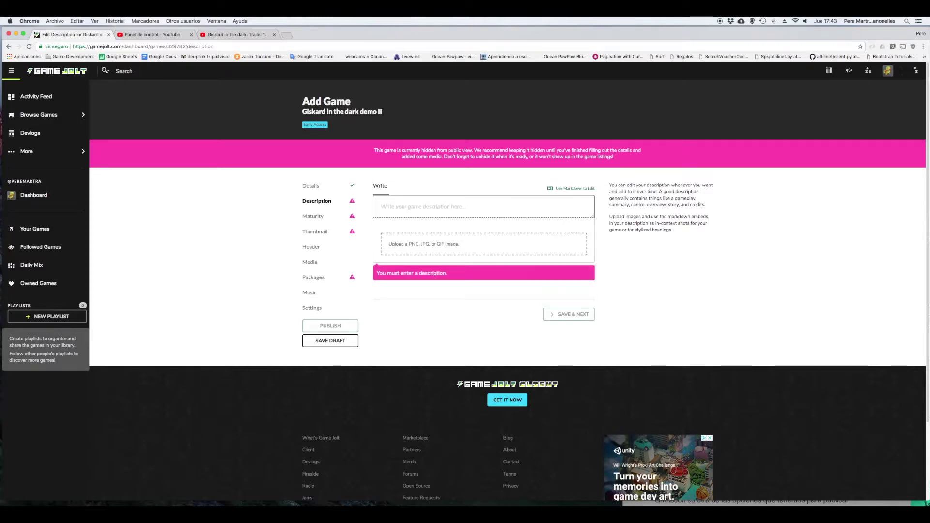
type("Juegos de test para realizar video de subida a GameJolt, usaremos Giskard.")
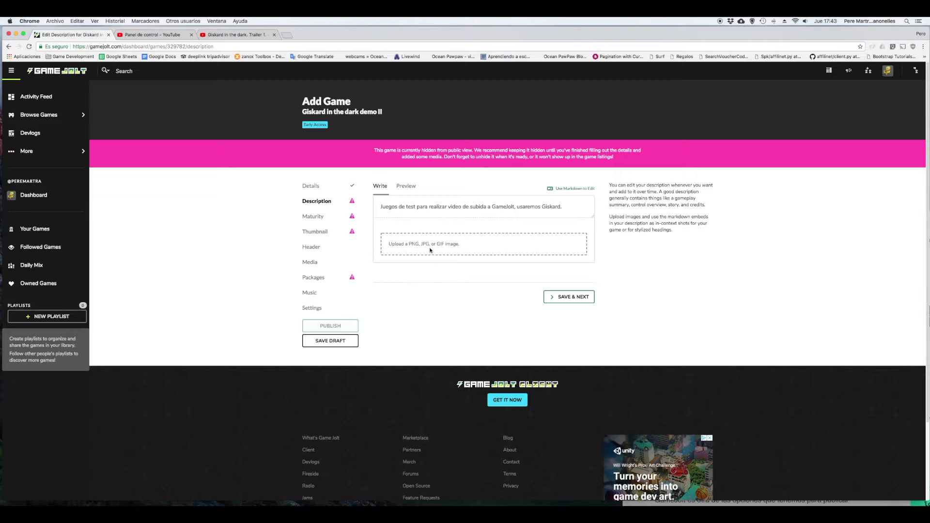
left_click(426, 247)
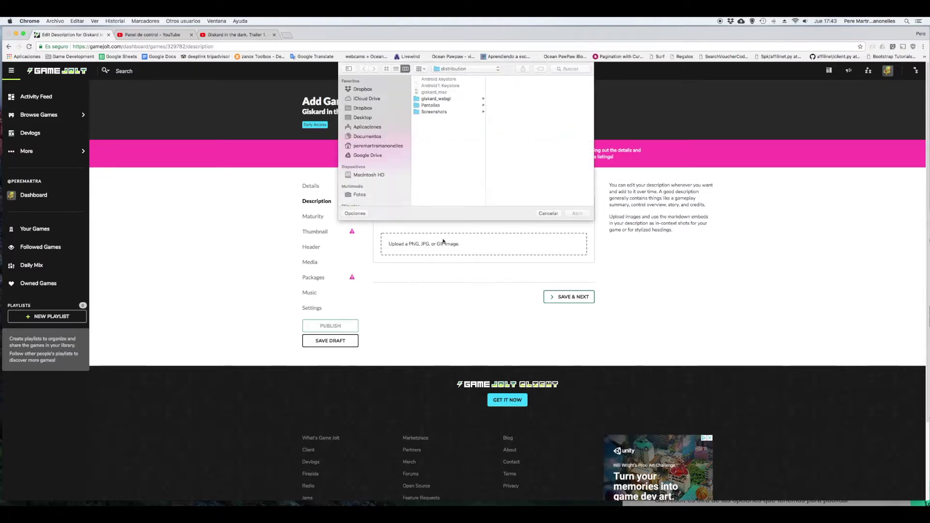
Upload mars_labirunth from DEV > Unity > SuperSpartyBros > Screenshots into the description gallery.
left_click(510, 198)
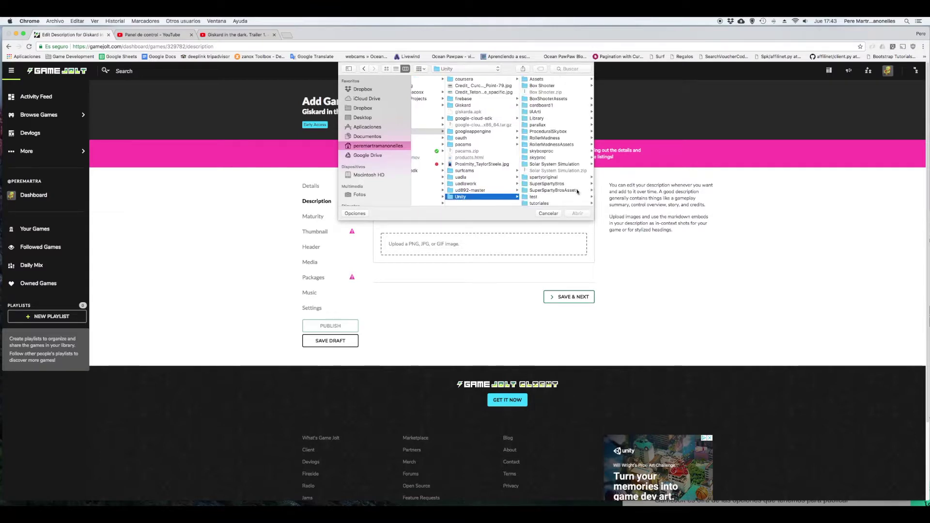
left_click(546, 184)
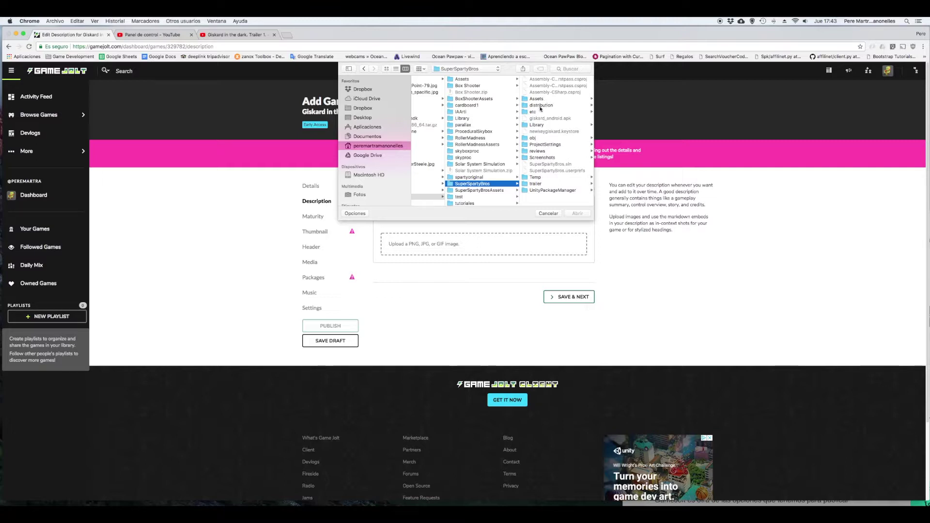
left_click(538, 158)
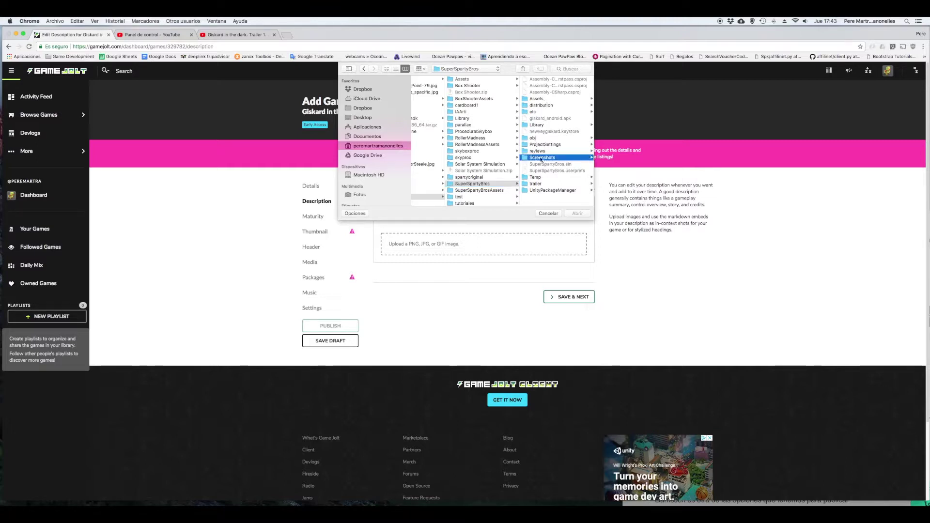
scroll(537, 173, "down", 5)
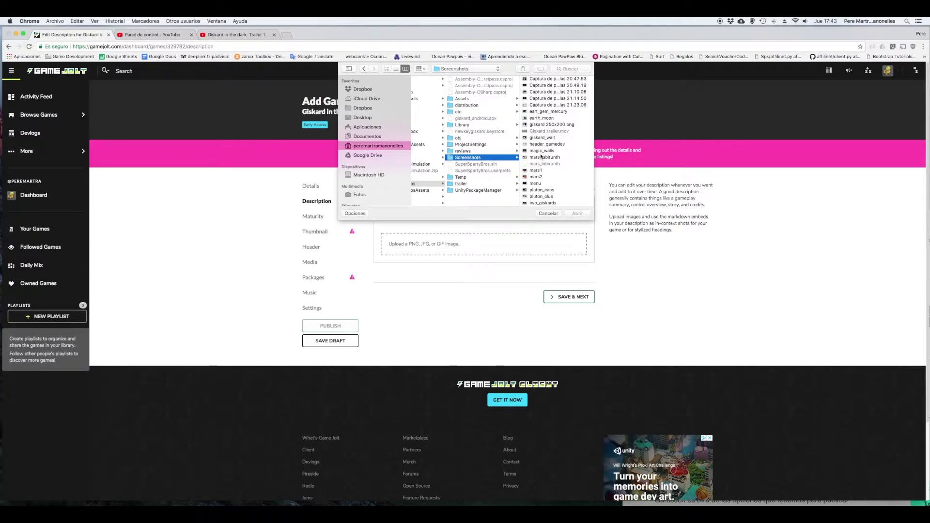
left_click(547, 158)
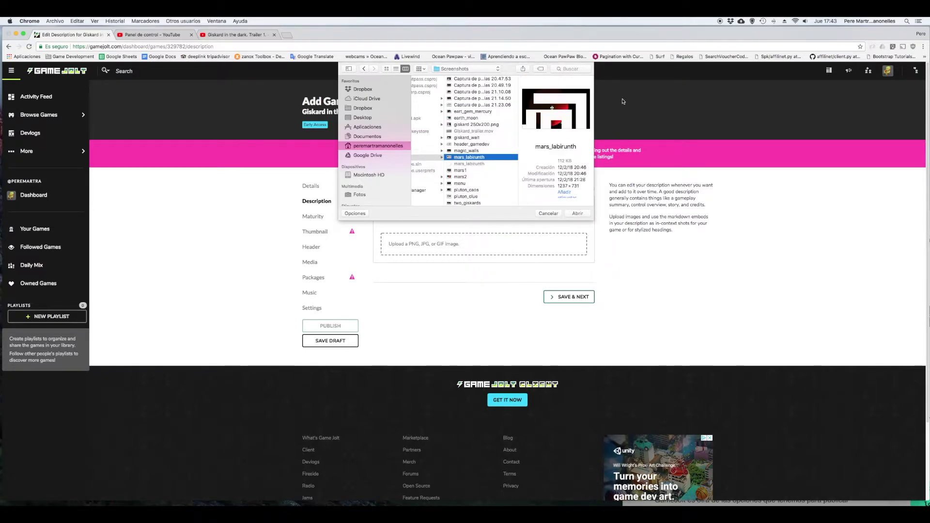
key("Return")
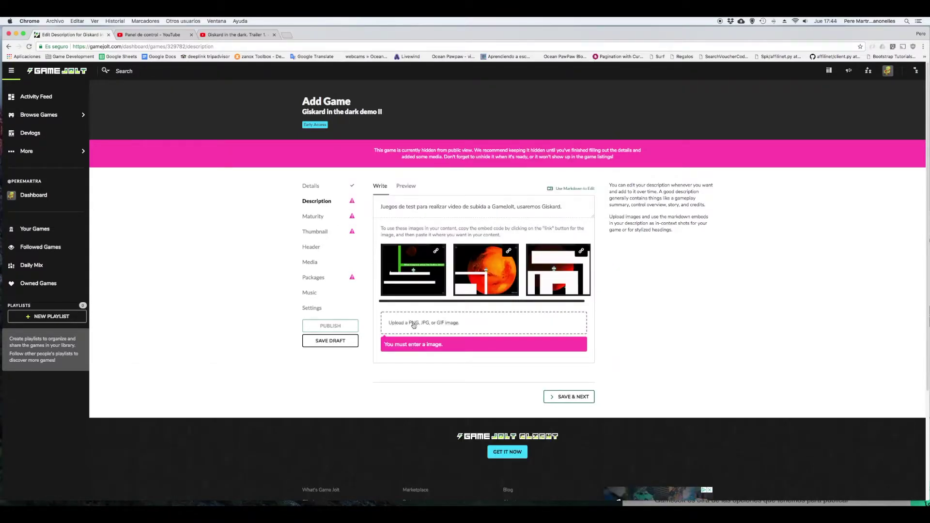
Upload the pluton_caos screenshot from the same folder.
left_click(414, 324)
scroll(455, 169, "down", 5)
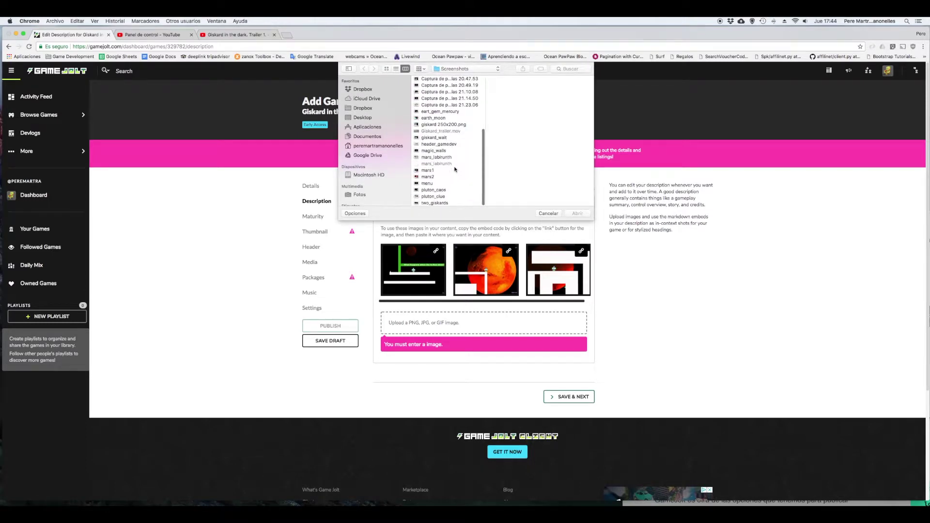
left_click(430, 190)
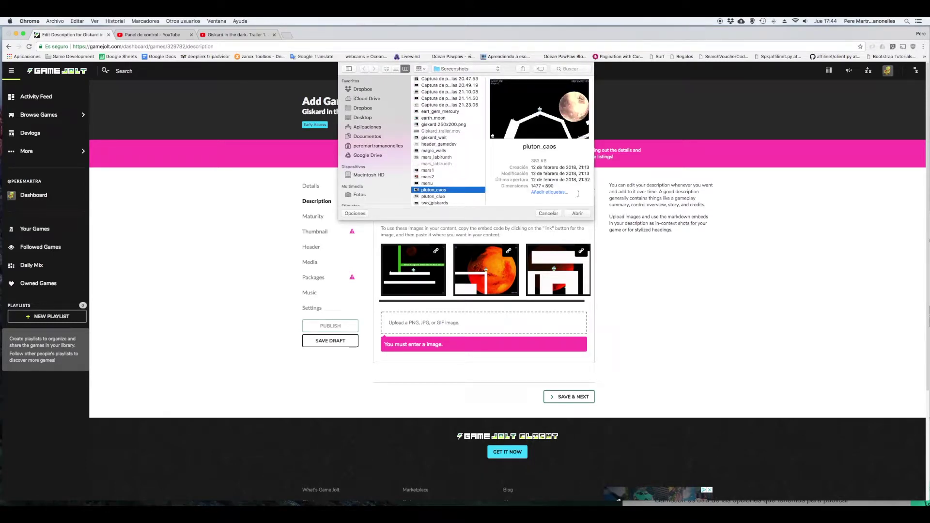
left_click(578, 213)
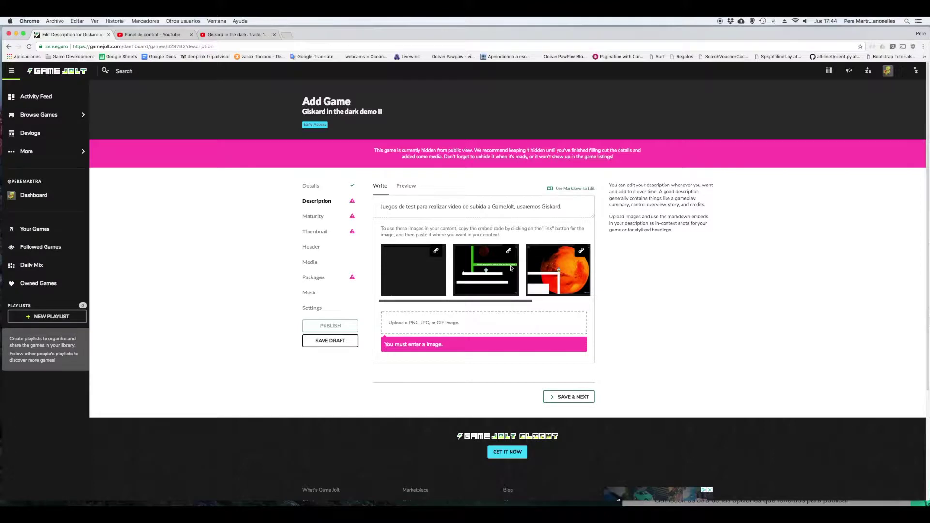
Scroll the description area and place the caret in the description text.
scroll(510, 267, "down", 3)
scroll(510, 268, "down", 1)
scroll(511, 267, "up", 4)
scroll(510, 267, "down", 1)
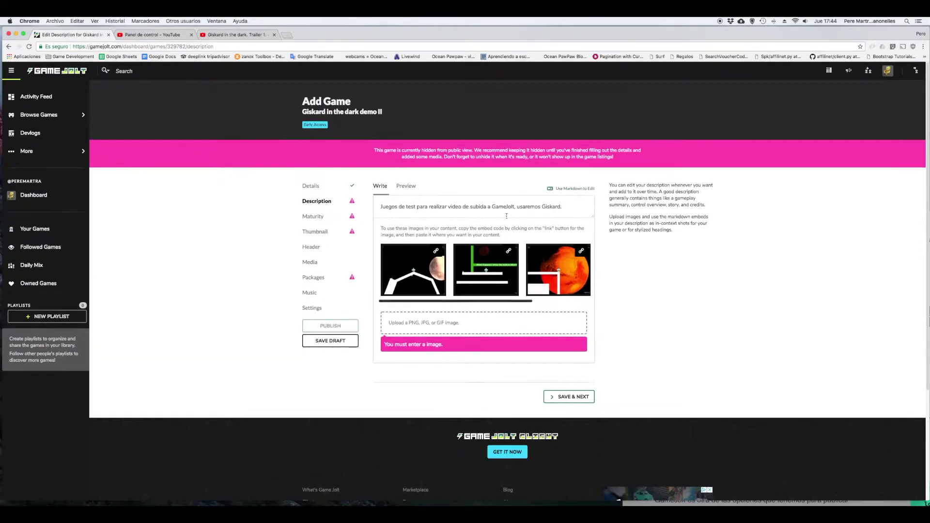
left_click(515, 207)
left_click_drag(394, 228, 531, 237)
left_click(532, 238)
scroll(510, 259, "down", 3)
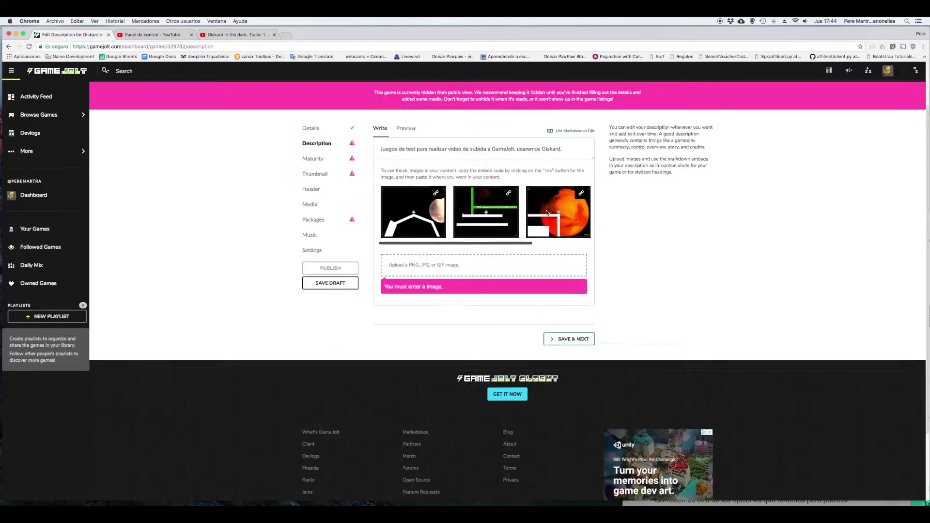
scroll(438, 241, "up", 3)
Add the line 'Con preciosas imagenes:' followed by the mars screenshot's Markdown embed.
left_click(566, 206)
key("Return")
type("Con p")
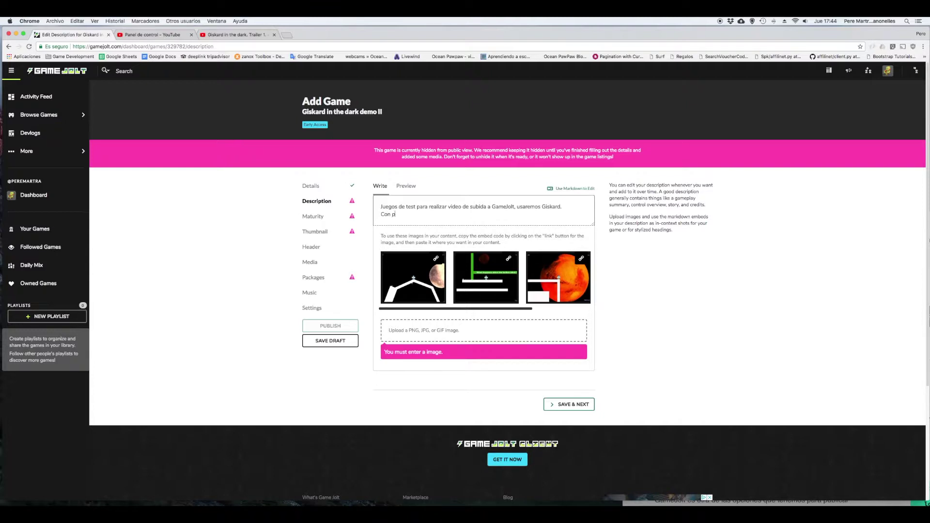
type("s:")
key("Return")
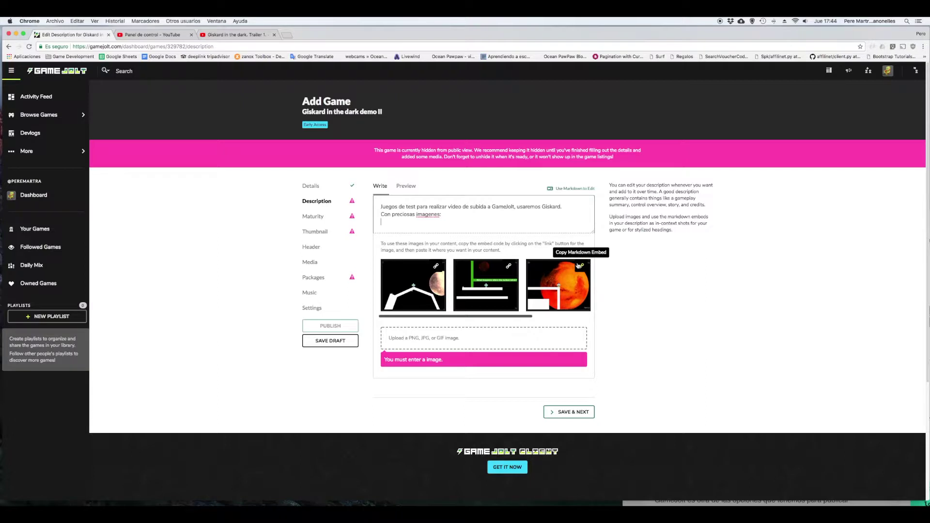
left_click(579, 266)
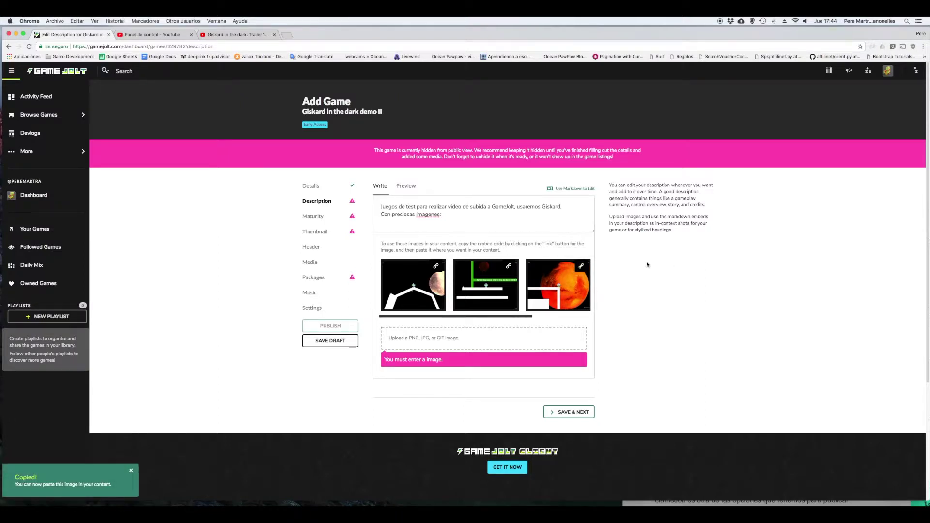
left_click(441, 223)
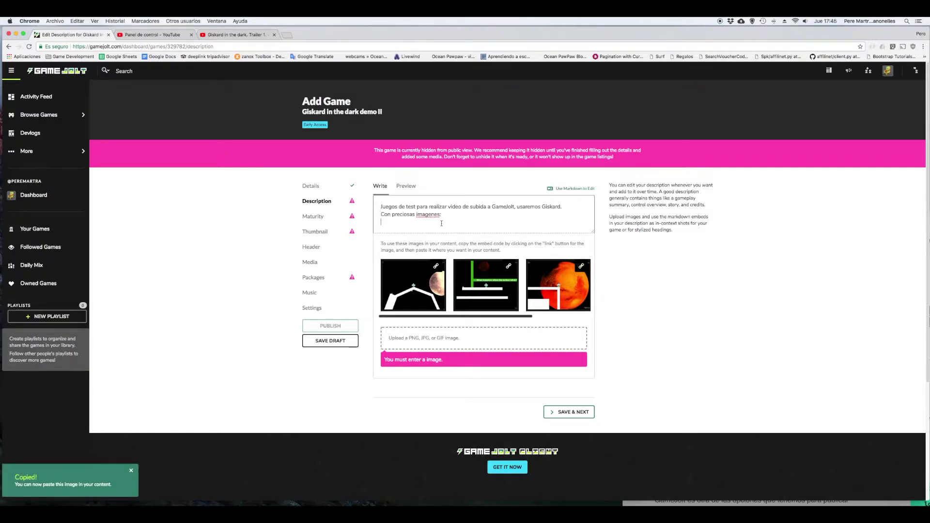
key("cmd+v")
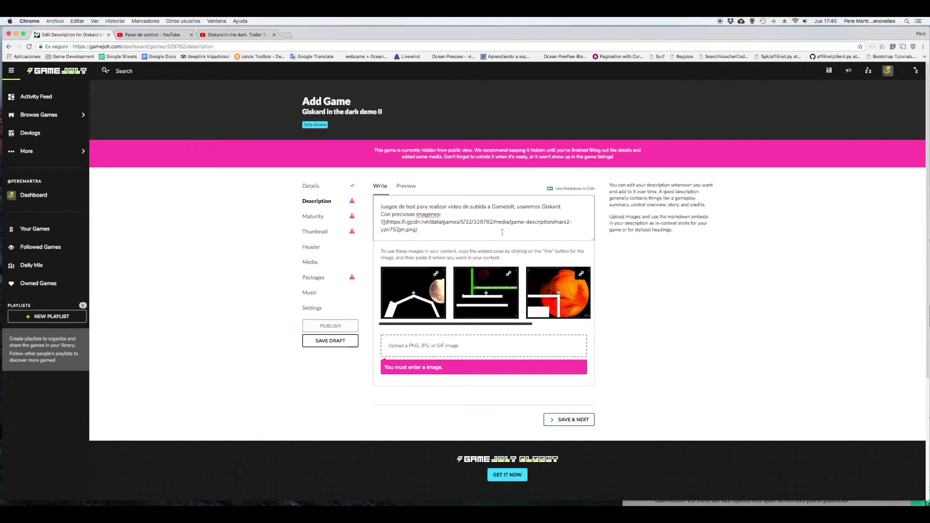
key("Return")
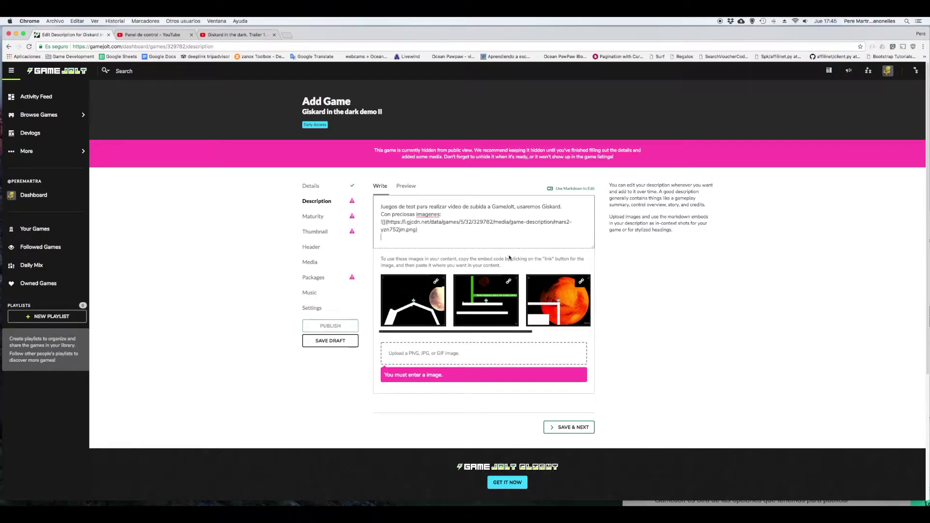
Add 'Esta de pluton:' with the pluton_caos Markdown embed below it, then save the description.
type("Esta de pluton:")
key("Return")
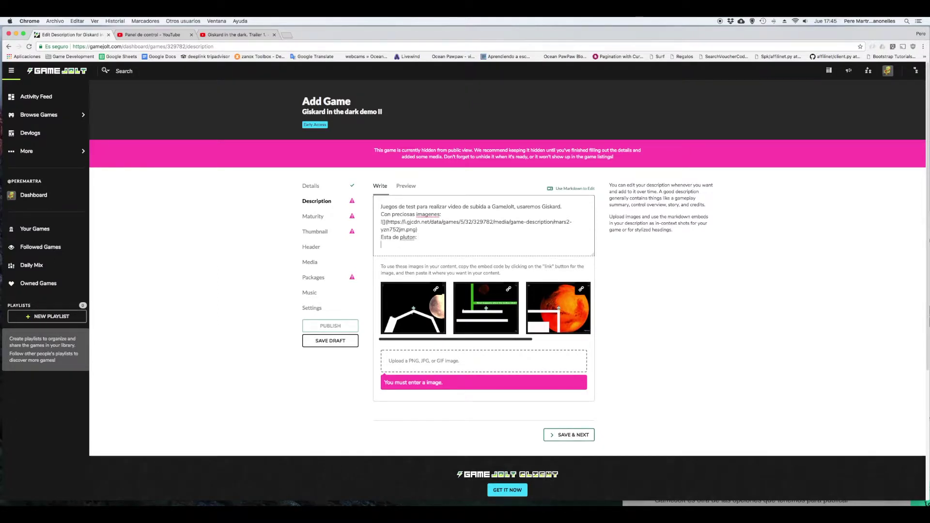
left_click(435, 289)
left_click(386, 244)
key("super+v")
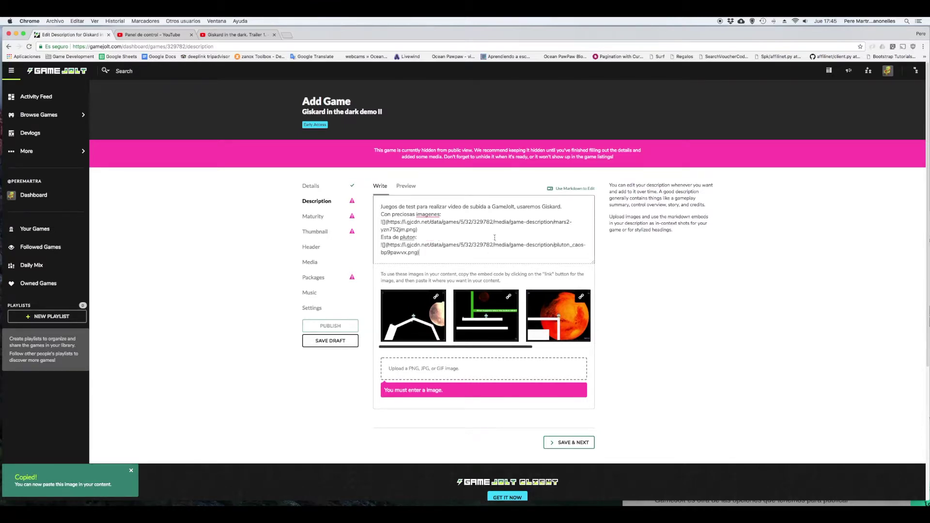
scroll(494, 237, "down", 2)
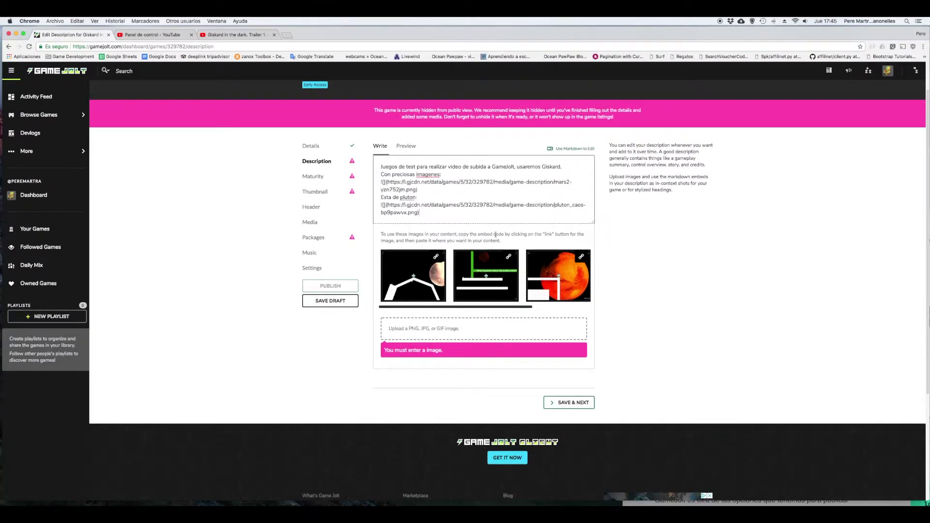
scroll(495, 234, "up", 2)
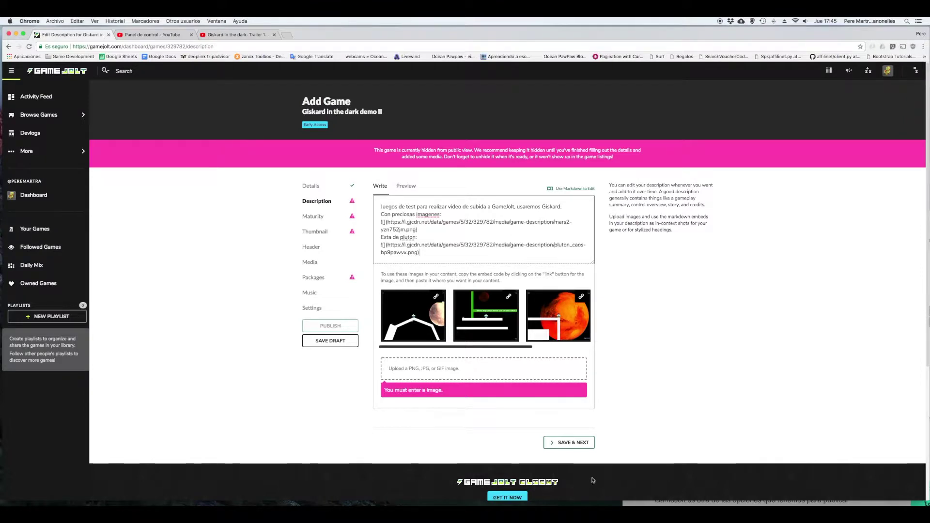
left_click(576, 444)
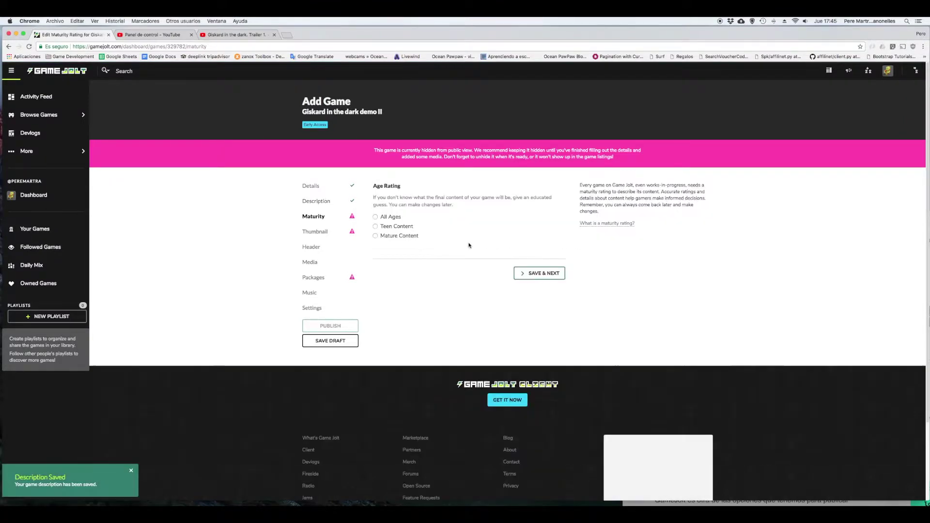
left_click(375, 217)
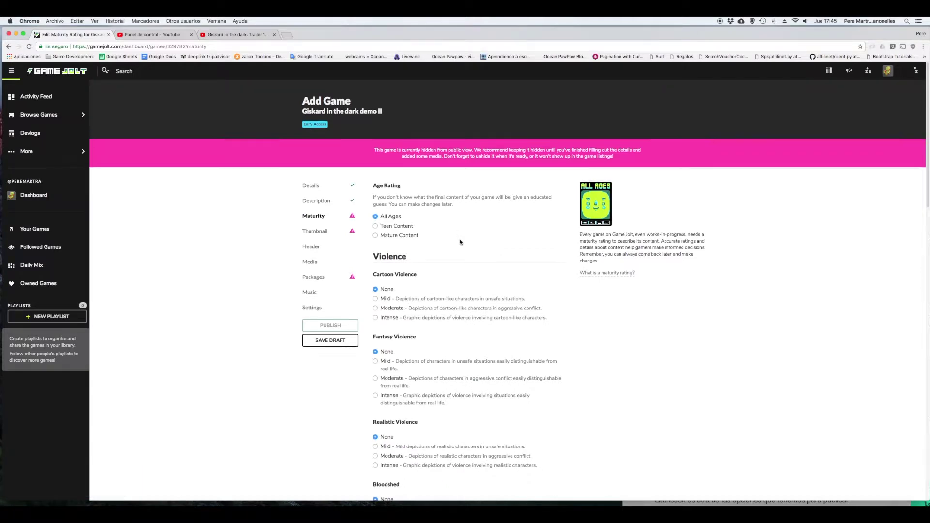
scroll(460, 242, "down", 3)
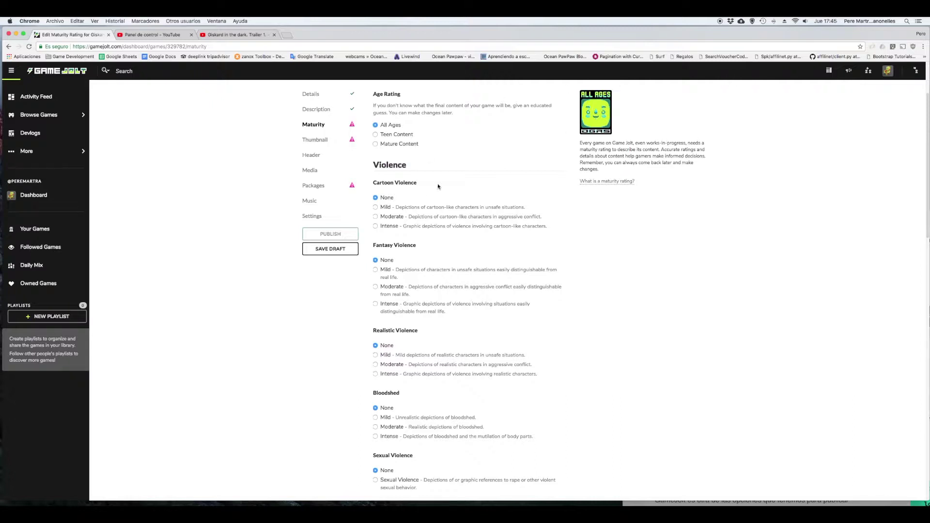
scroll(438, 187, "down", 5)
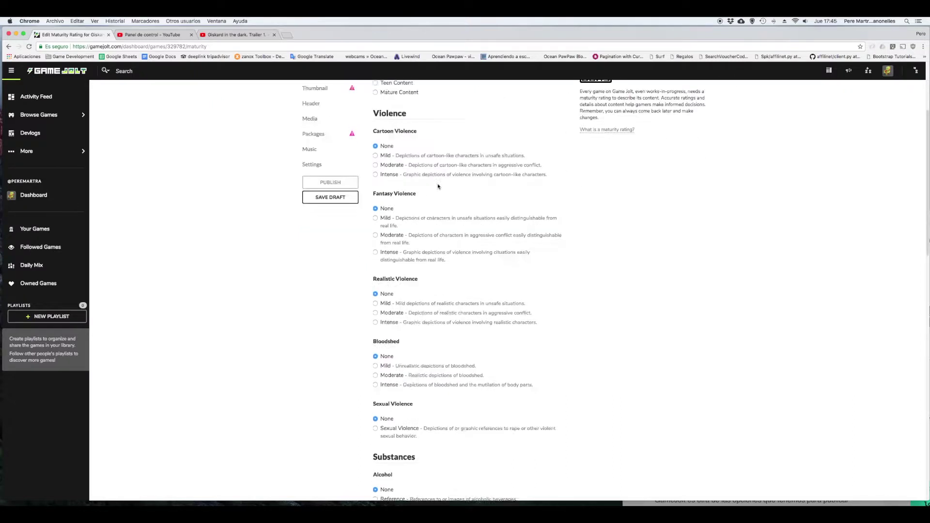
scroll(438, 187, "up", 1)
scroll(438, 186, "up", 1)
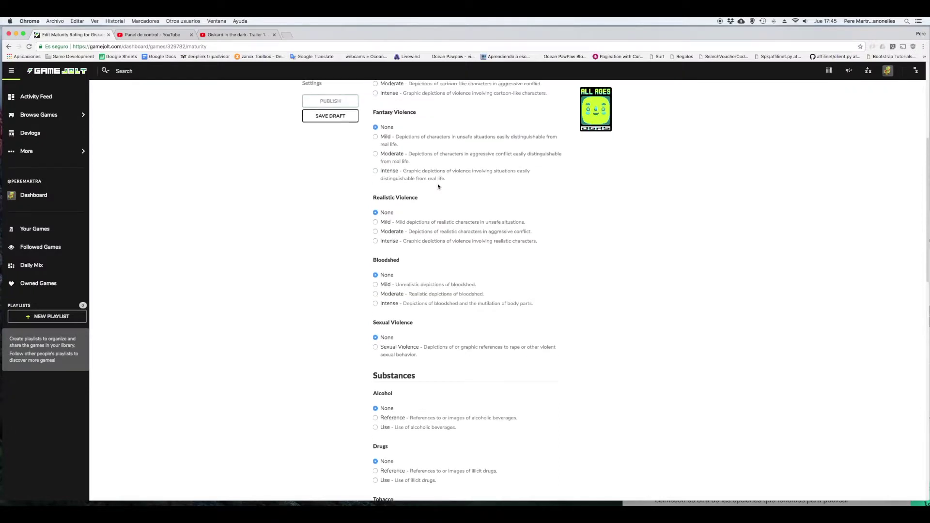
scroll(438, 186, "up", 2)
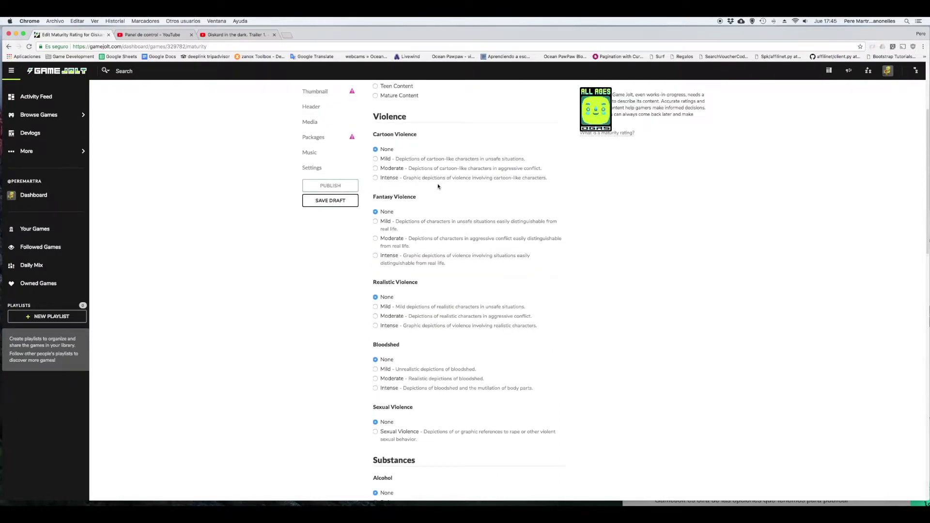
scroll(438, 187, "down", 1)
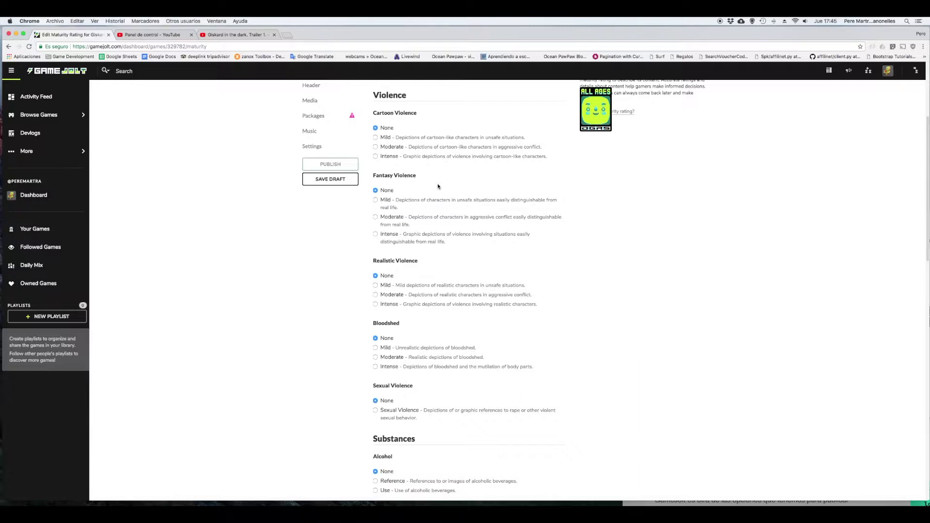
scroll(437, 186, "down", 4)
scroll(438, 186, "down", 2)
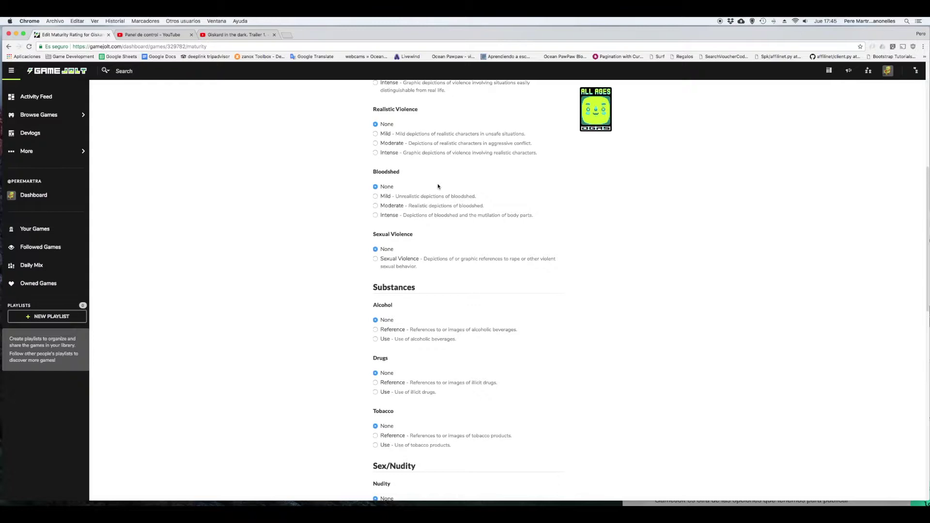
scroll(438, 186, "down", 1)
scroll(438, 186, "down", 3)
scroll(438, 187, "down", 1)
scroll(438, 187, "down", 2)
scroll(438, 186, "down", 3)
scroll(438, 187, "down", 2)
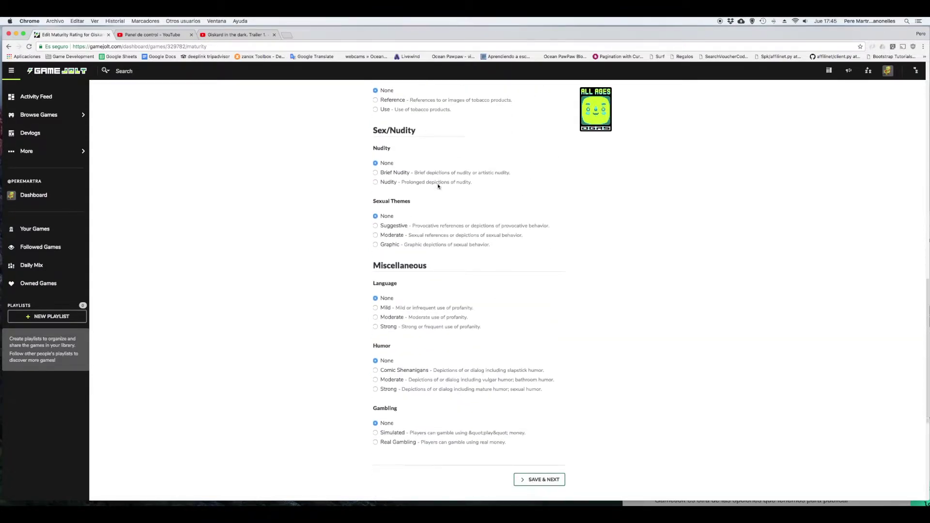
scroll(438, 186, "down", 3)
scroll(438, 186, "down", 2)
scroll(438, 186, "up", 10)
scroll(437, 187, "up", 10)
scroll(438, 187, "up", 10)
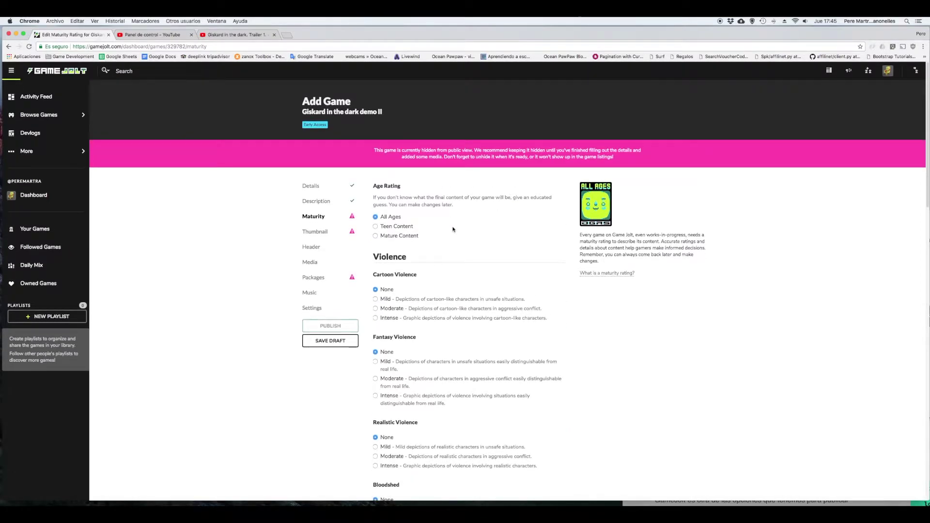
scroll(453, 229, "down", 5)
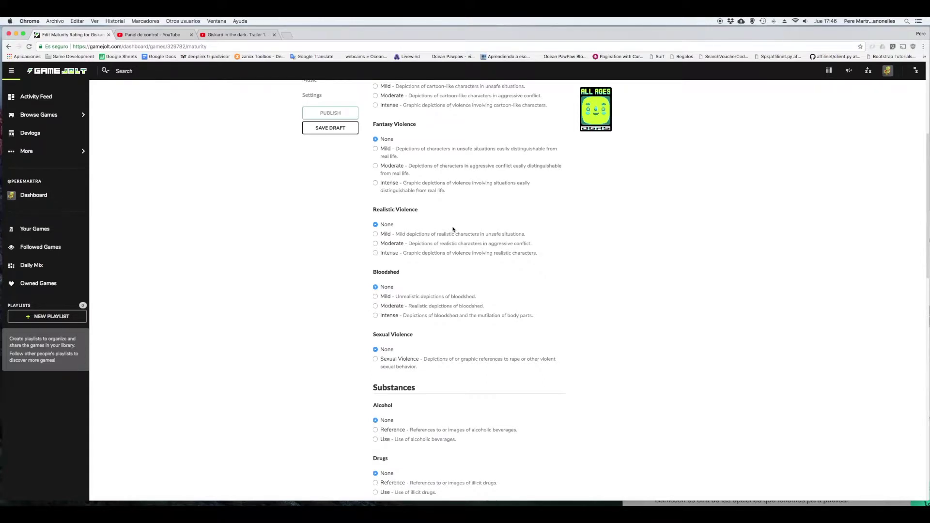
scroll(466, 317, "down", 1)
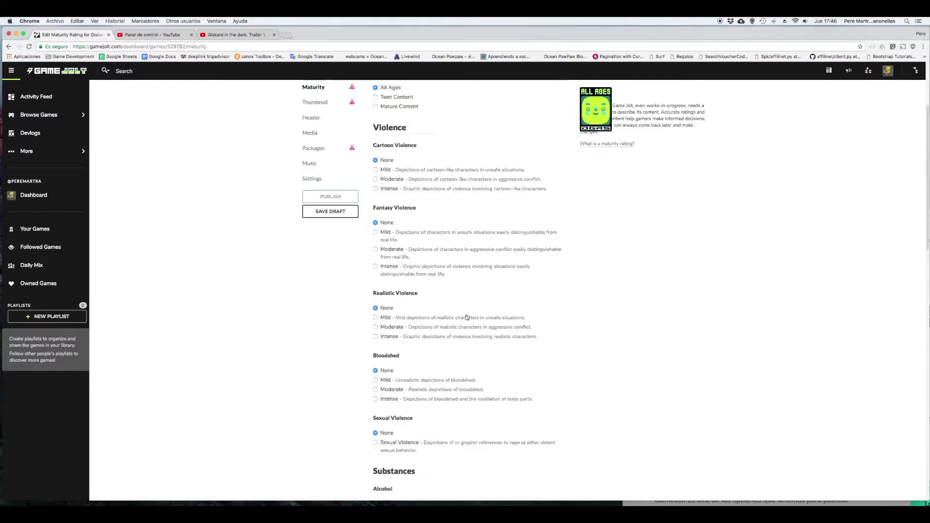
scroll(466, 317, "up", 5)
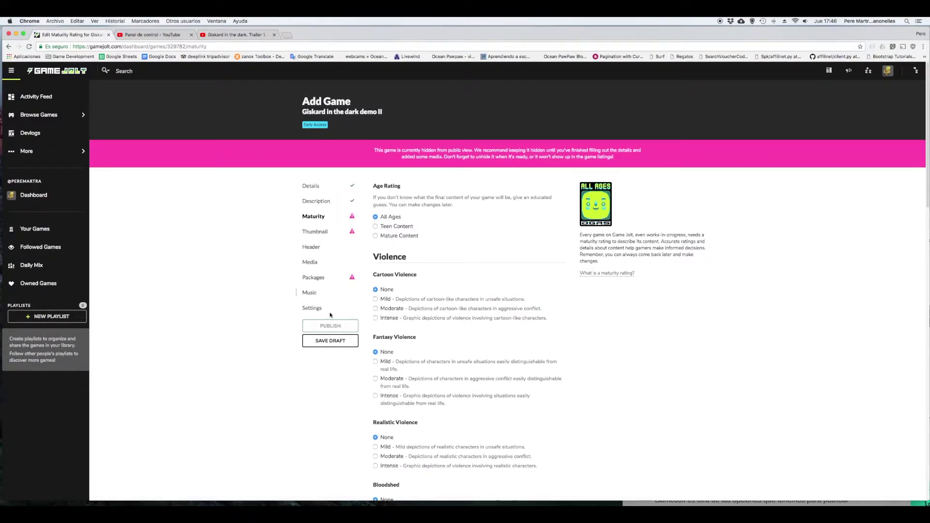
scroll(467, 289, "down", 5)
scroll(468, 287, "down", 3)
scroll(469, 276, "down", 3)
scroll(465, 262, "down", 2)
scroll(508, 252, "down", 5)
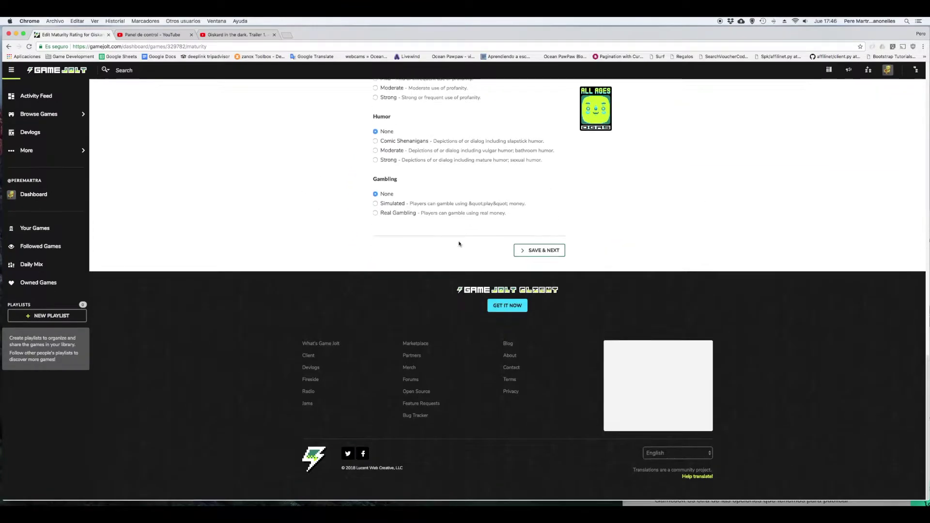
left_click(543, 255)
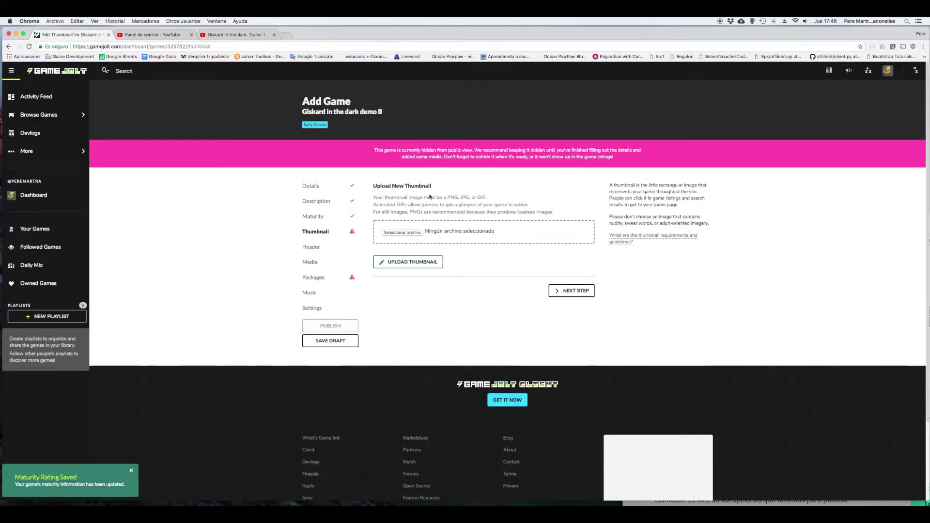
Review the thumbnail image format requirements and attempt an upload with no file.
left_click_drag(379, 197, 553, 209)
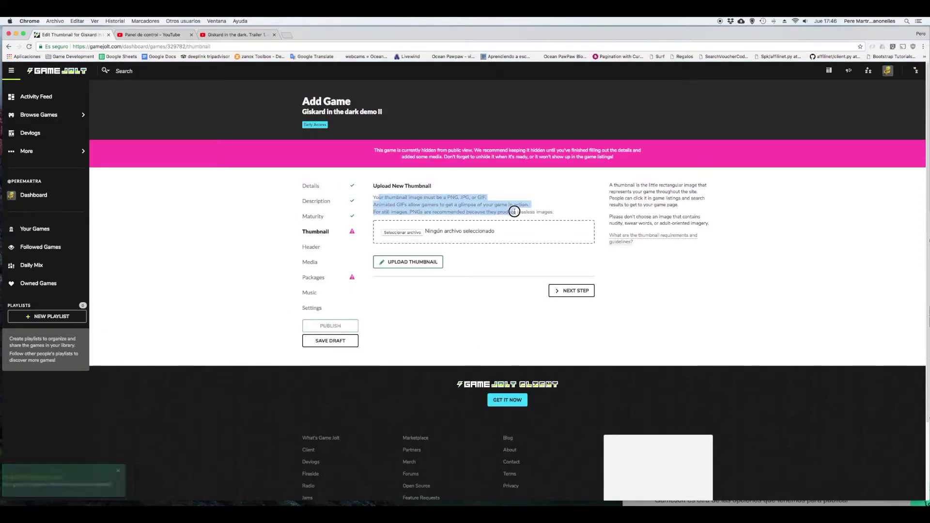
left_click(553, 209)
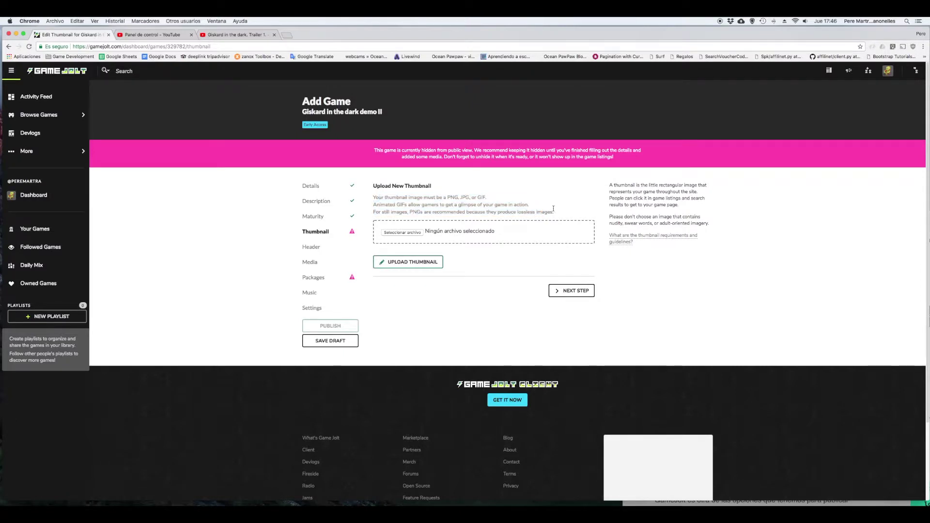
left_click(421, 265)
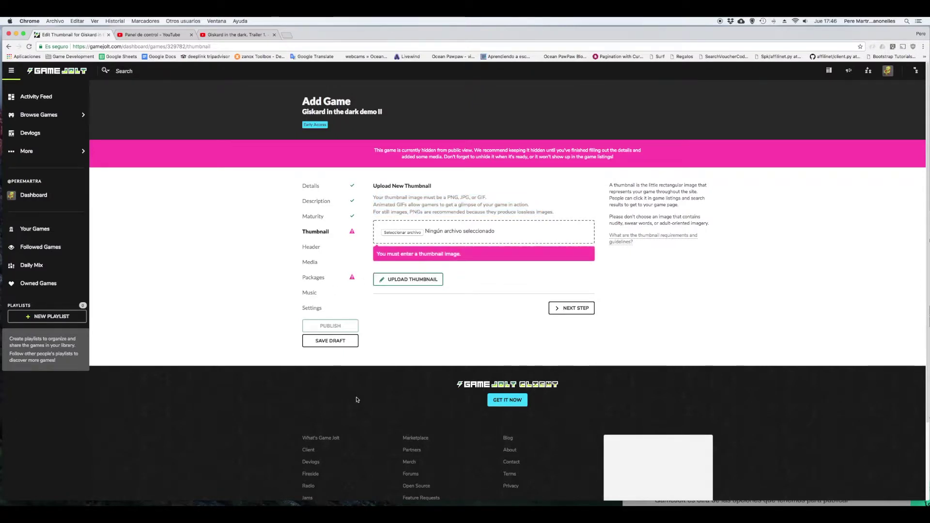
Try giskard 250x200.png as thumbnail, then remove it after the under-558x331 size error.
left_click(412, 232)
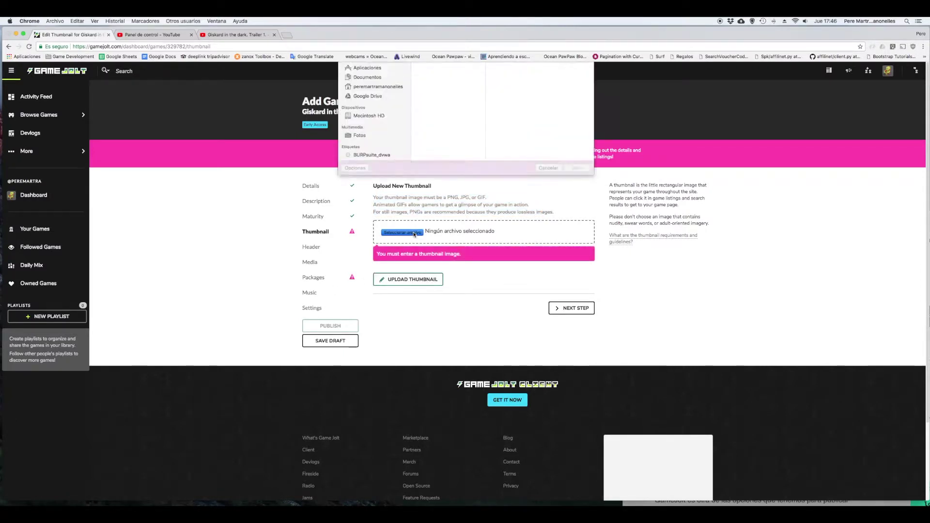
scroll(437, 141, "down", 2)
scroll(438, 135, "down", 2)
scroll(438, 130, "down", 1)
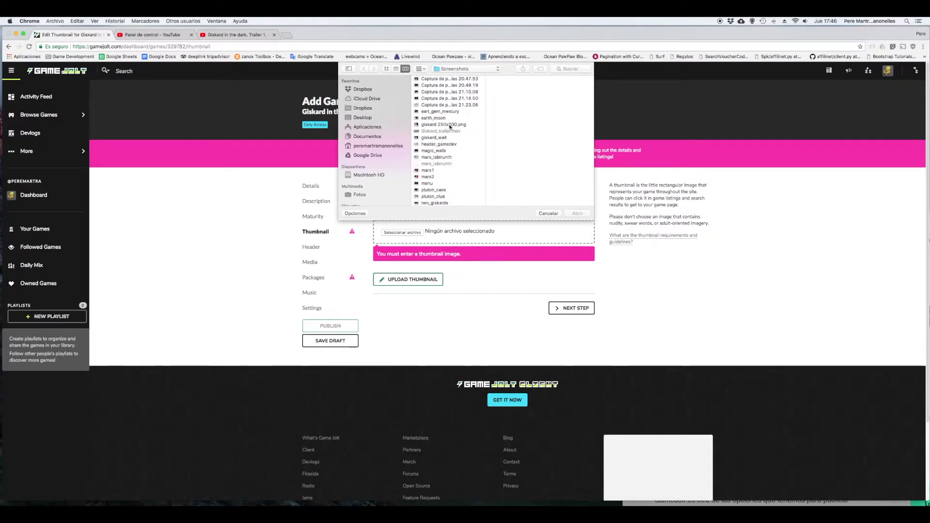
left_click(450, 125)
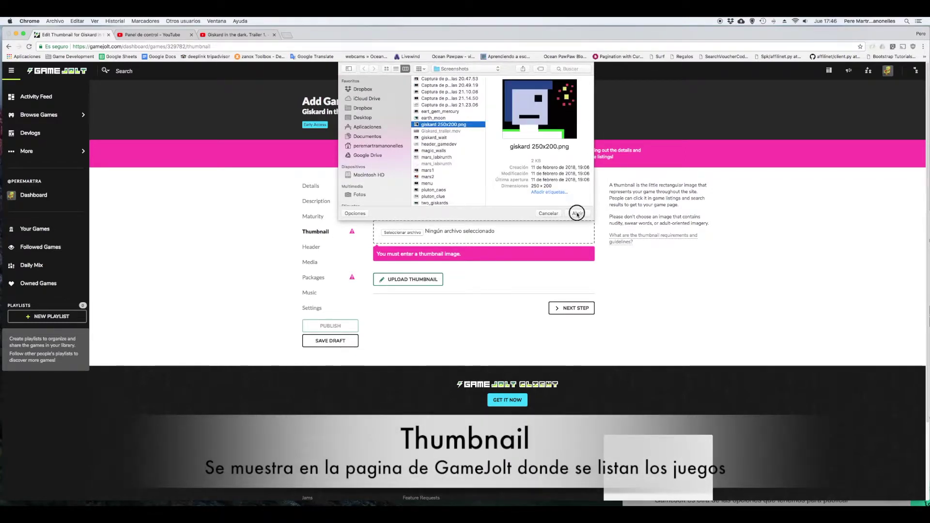
left_click(577, 213)
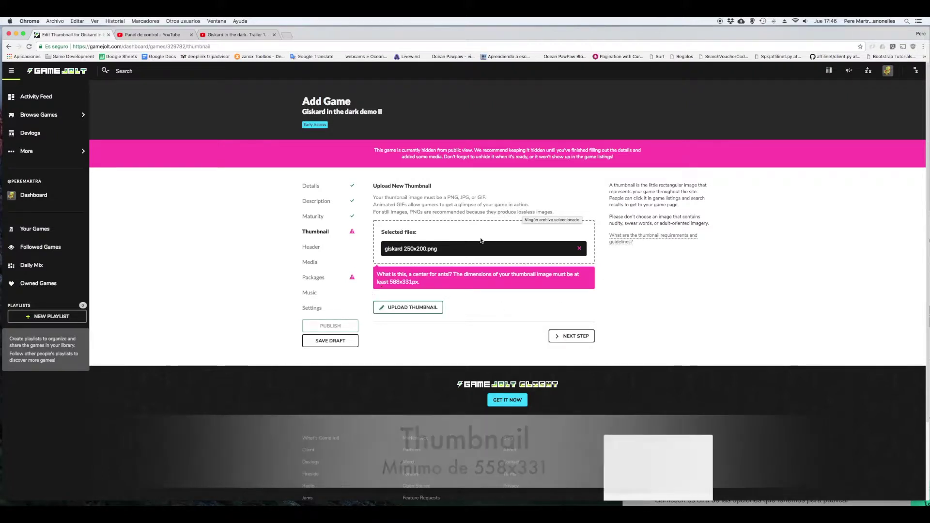
left_click(580, 249)
left_click(412, 231)
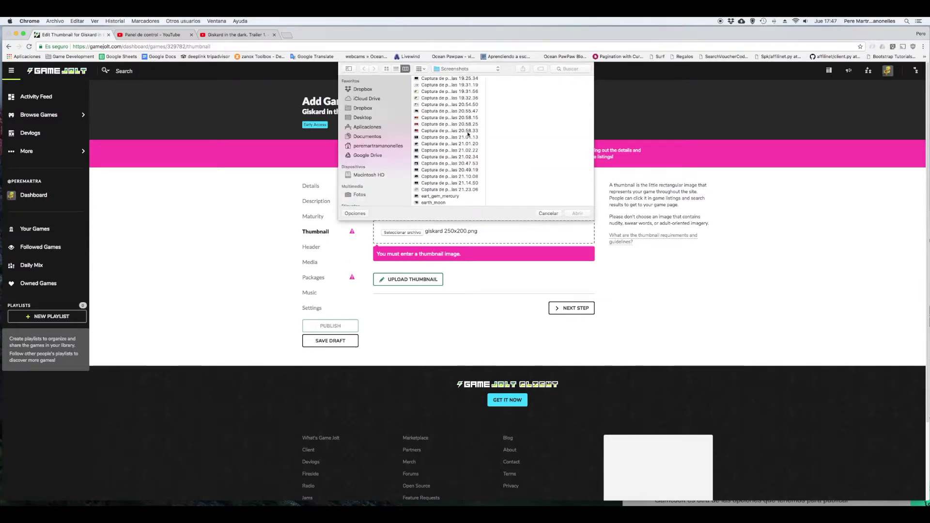
Set the red-planet screenshot as thumbnail, crop it from the image's left edge, and save the crop.
scroll(442, 138, "up", 2)
double_click(442, 138)
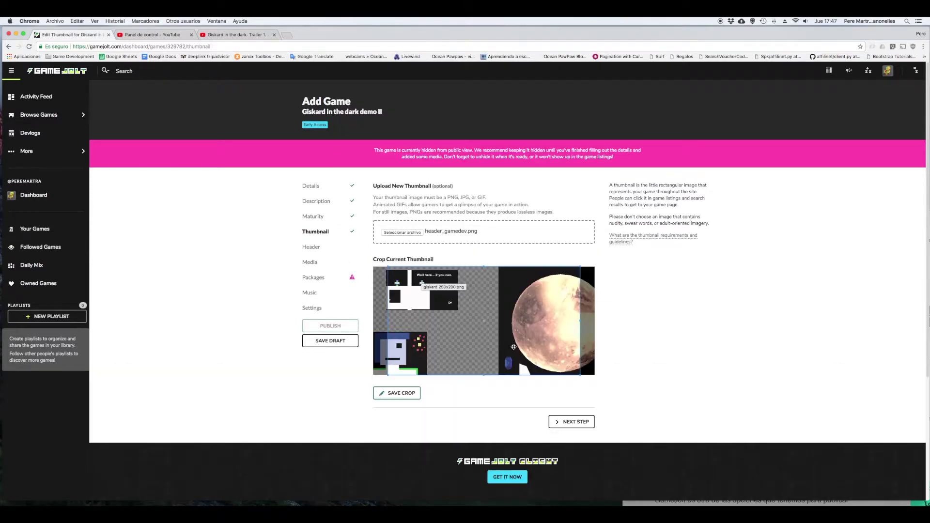
mouse_move(476, 337)
left_mouse_down()
mouse_move(500, 338)
mouse_move(475, 337)
left_mouse_up()
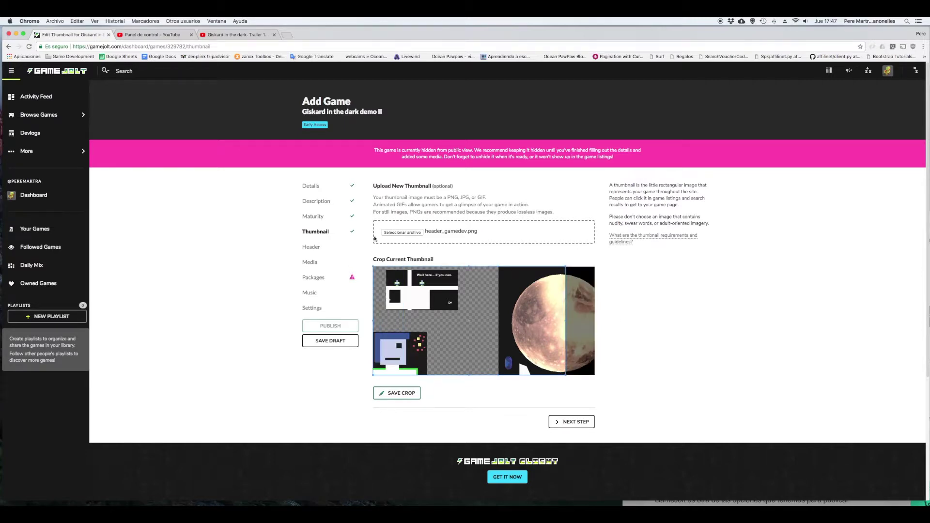
left_click(402, 233)
key("Return")
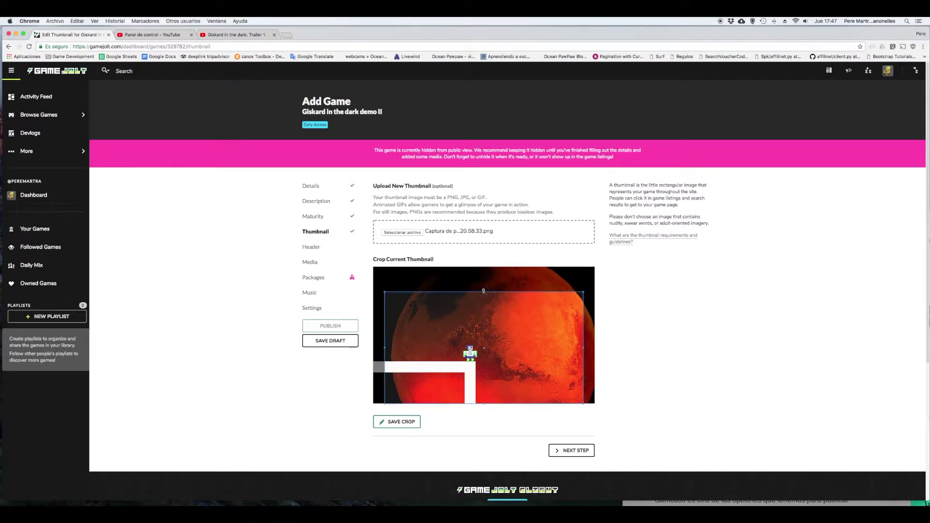
left_click_drag(522, 324, 424, 327)
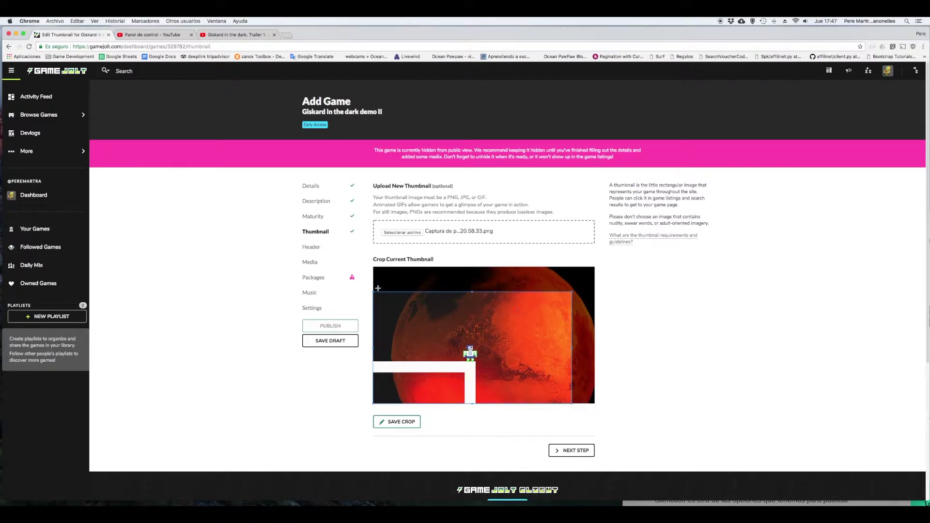
left_click(400, 422)
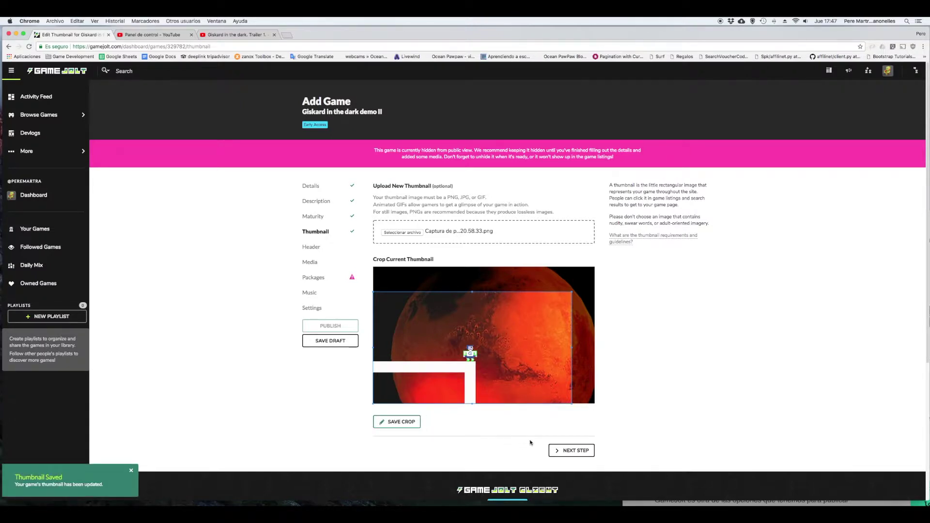
left_click(565, 452)
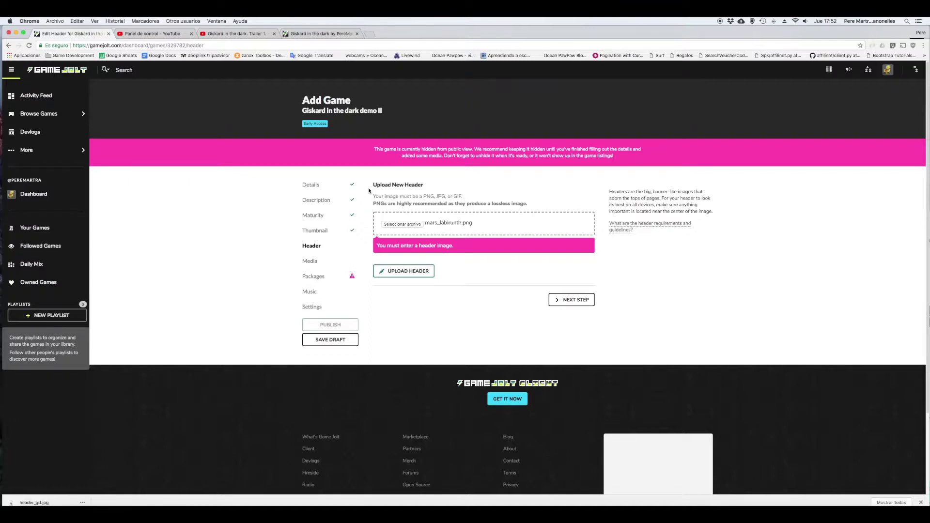
Pick header_gd.jpg in the file dialog as the header image.
left_click(414, 224)
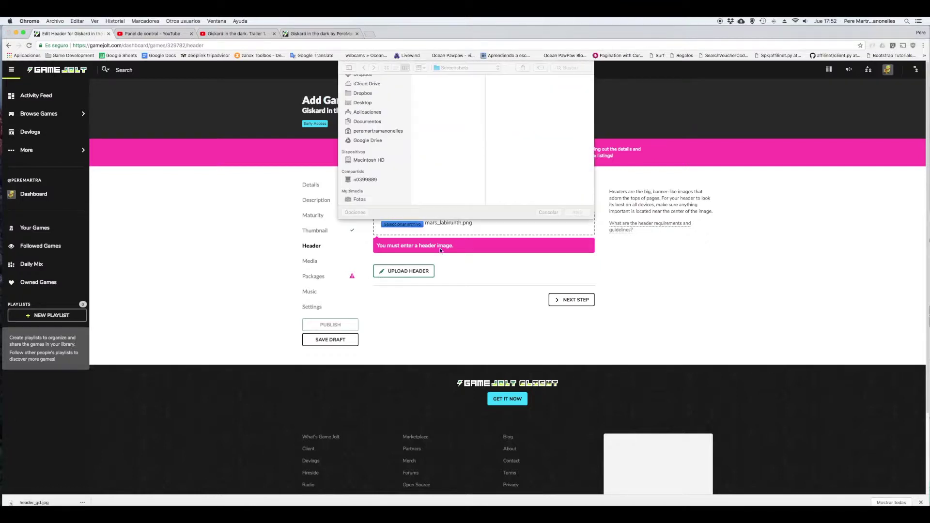
scroll(427, 120, "down", 3)
scroll(427, 120, "down", 3)
scroll(426, 120, "down", 3)
scroll(427, 120, "down", 3)
scroll(426, 120, "down", 1)
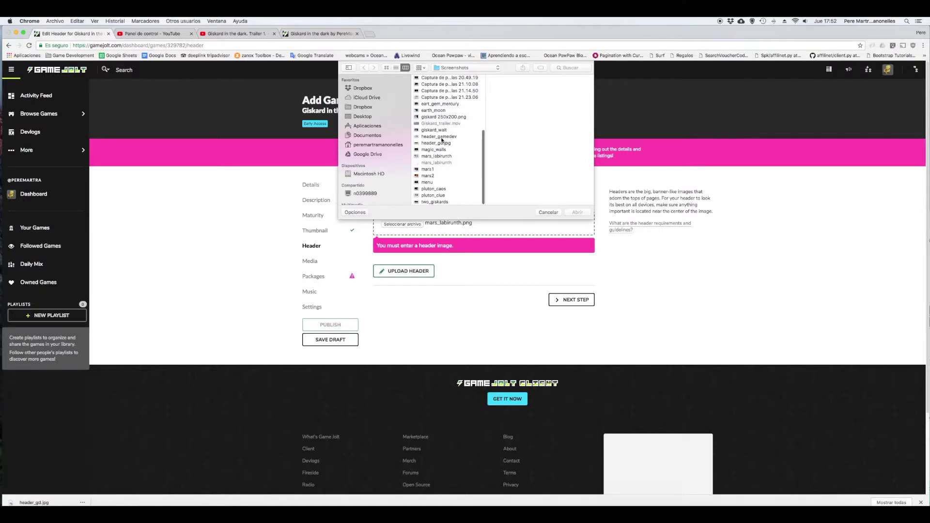
left_click(438, 137)
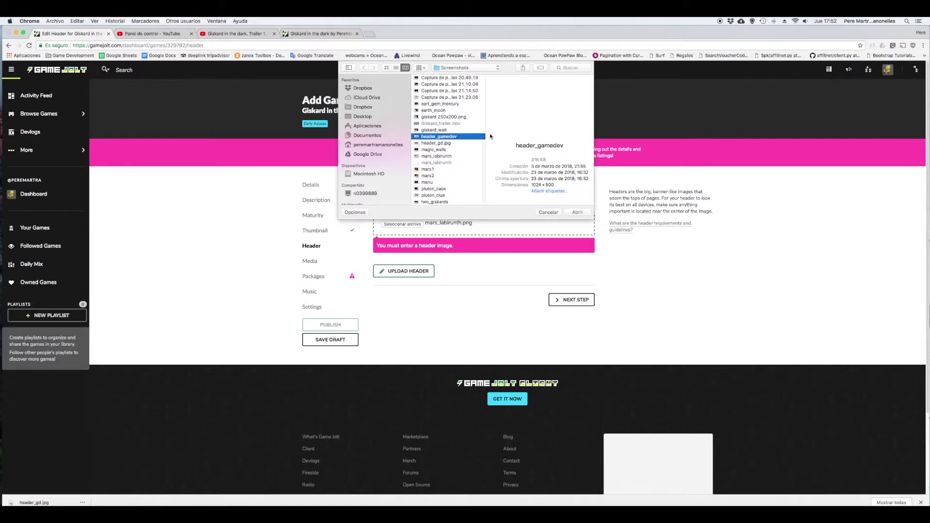
left_click(442, 144)
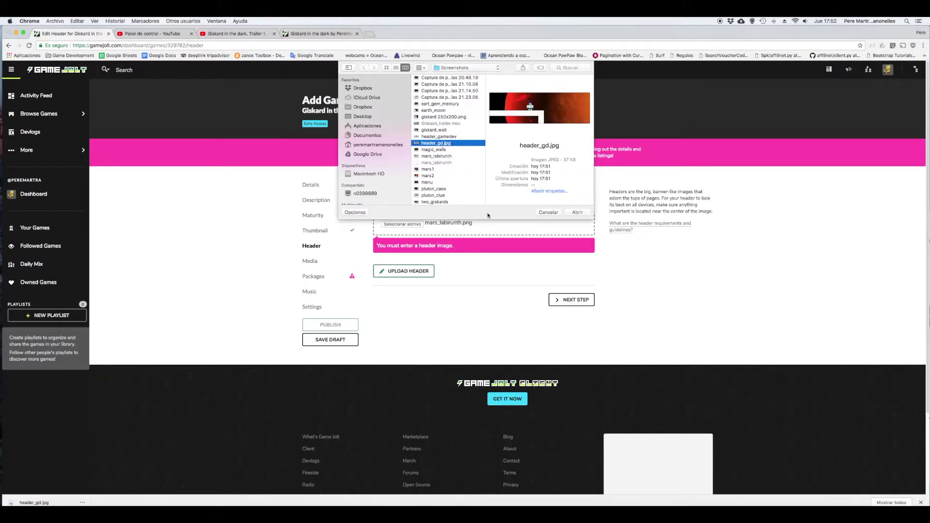
left_click(577, 212)
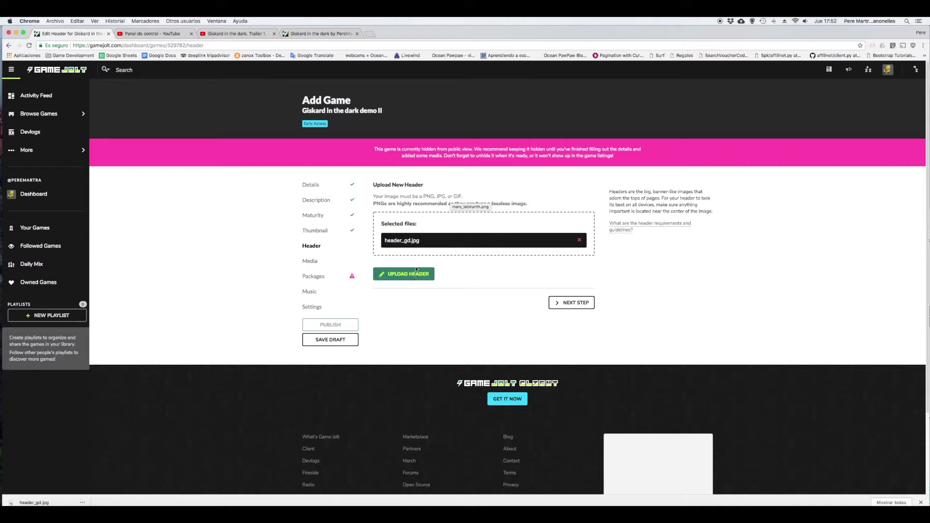
Upload the Giskard red-planet header and continue past the Header step.
left_click(431, 223)
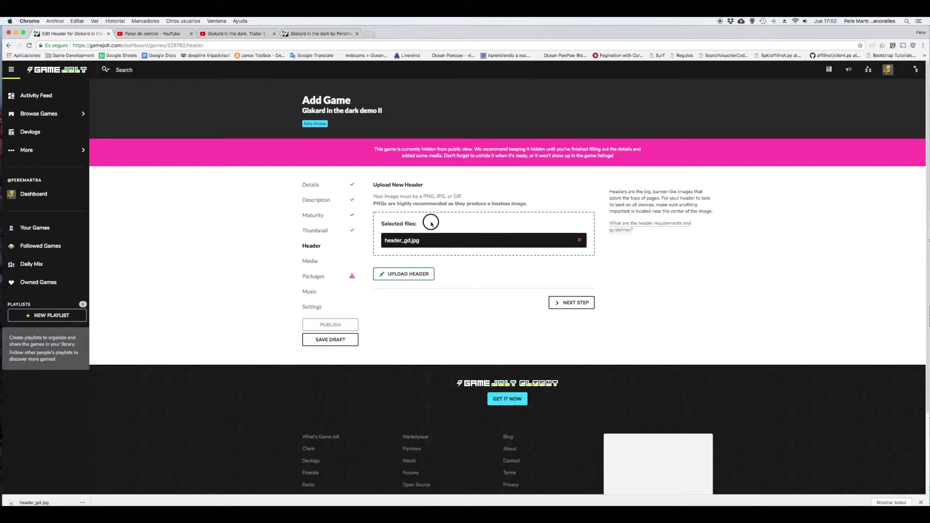
left_click(408, 274)
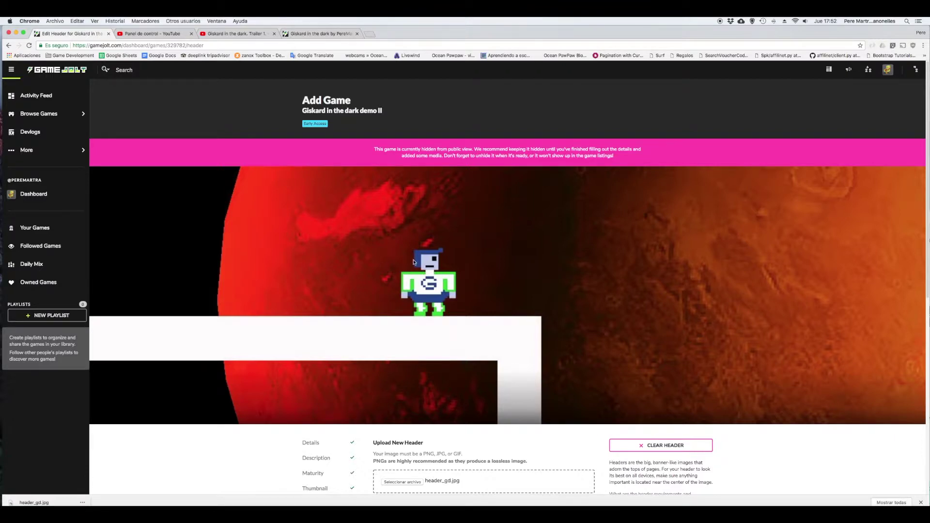
scroll(413, 262, "down", 3)
scroll(414, 263, "down", 5)
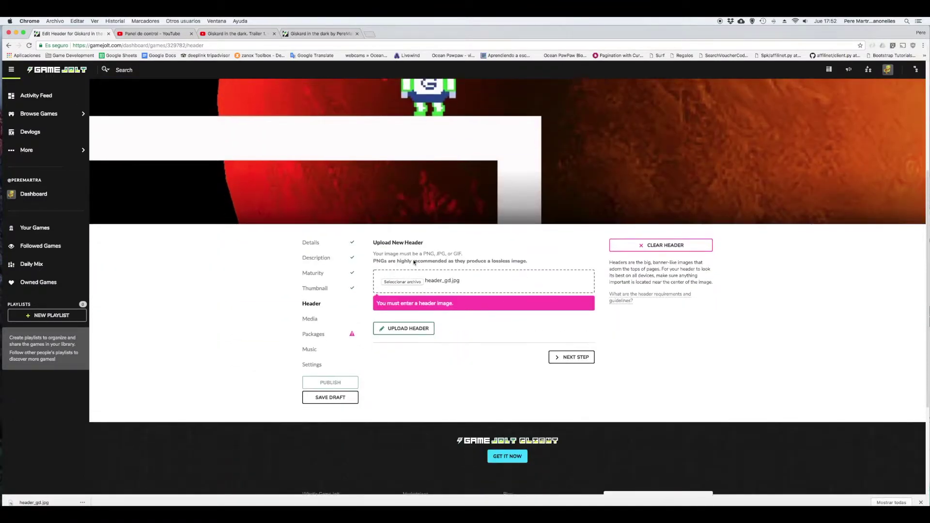
scroll(487, 250, "down", 4)
left_click(570, 256)
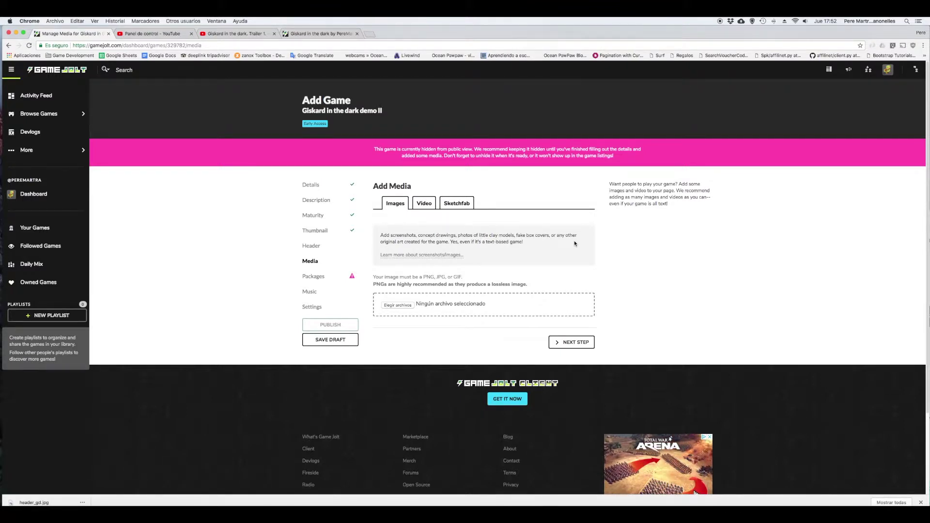
Upload the ten gameplay screenshots as the game's media images.
left_click(405, 306)
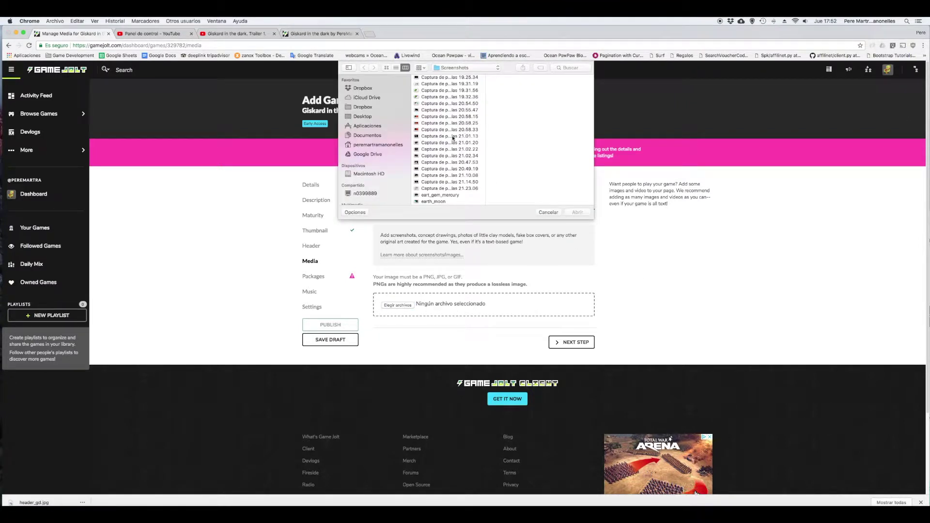
left_click(454, 118)
left_click(452, 176, "shift")
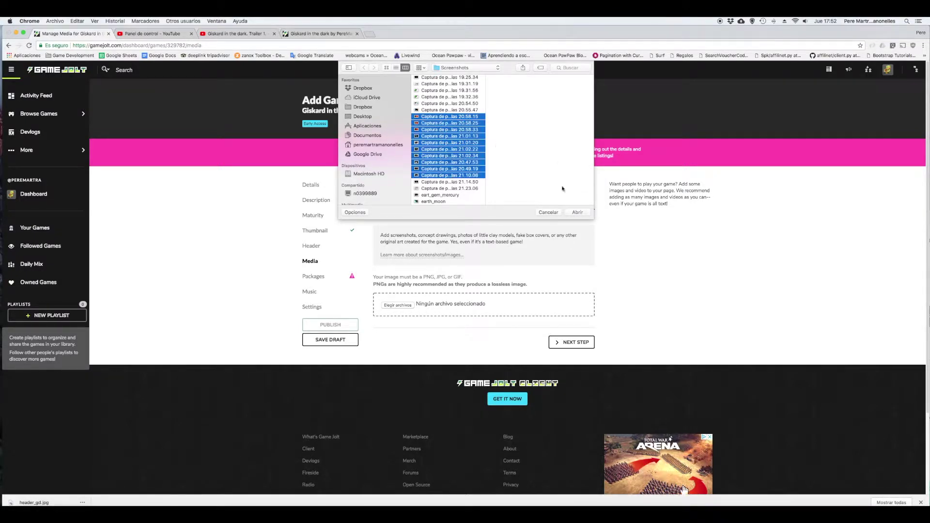
key("Return")
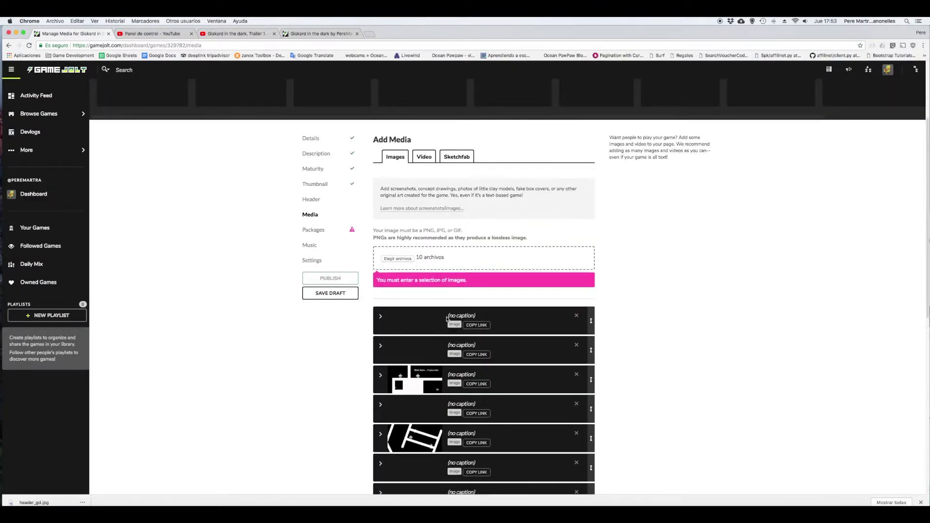
Review the uploaded screenshot strip and switch to adding a video.
scroll(447, 319, "down", 3)
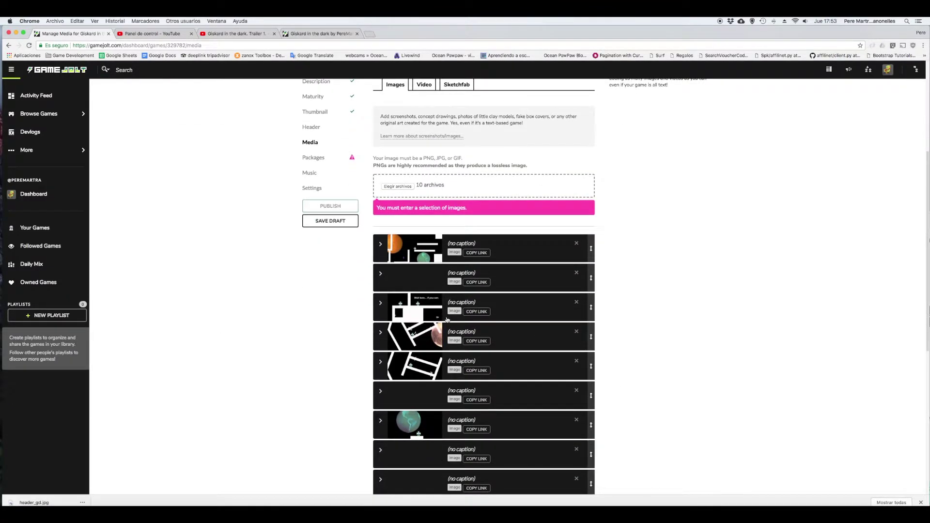
scroll(446, 319, "down", 5)
scroll(446, 319, "down", 5)
scroll(446, 319, "up", 5)
scroll(447, 319, "up", 2)
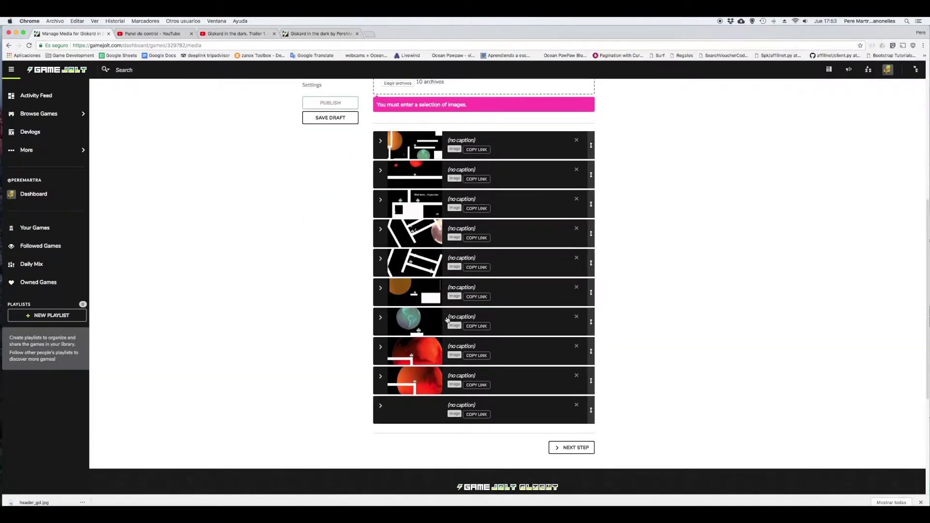
scroll(446, 318, "down", 3)
scroll(447, 319, "up", 6)
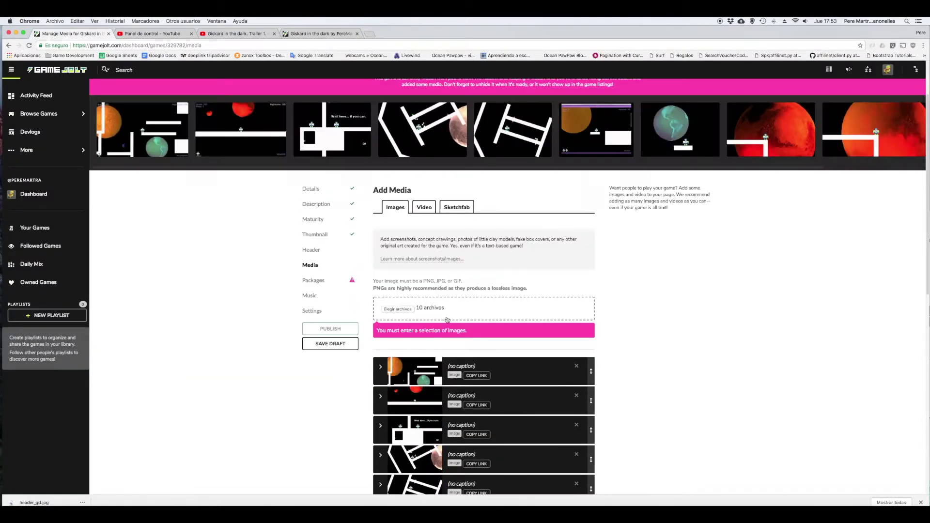
scroll(436, 300, "up", 3)
scroll(416, 276, "down", 1)
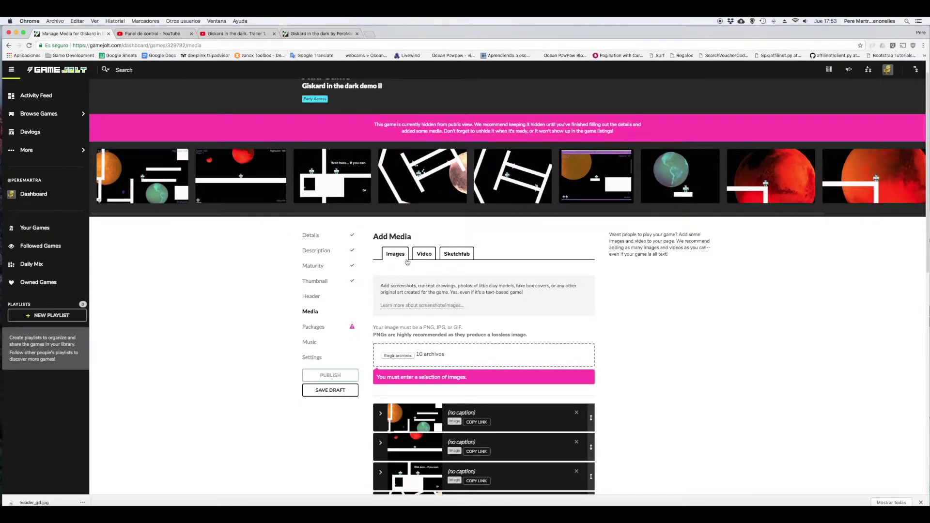
left_click(424, 255)
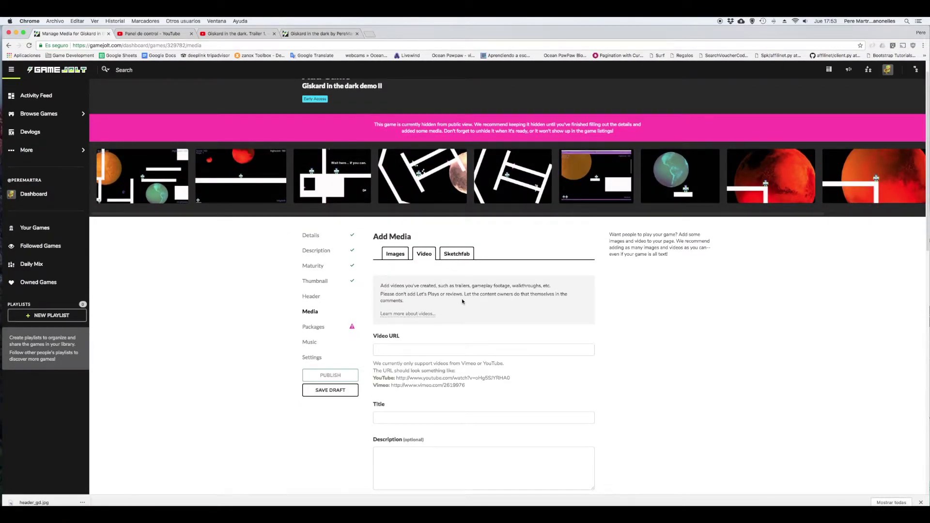
Focus the Video URL field, then bring up the YouTube page for 'Giskard in the dark. Trailer 1.'.
scroll(429, 283, "down", 3)
left_click(421, 277)
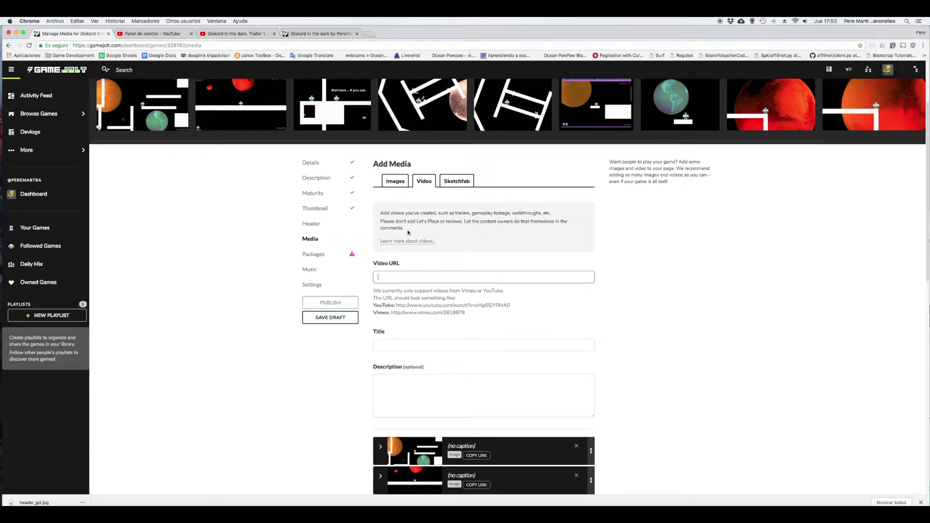
scroll(406, 274, "up", 1)
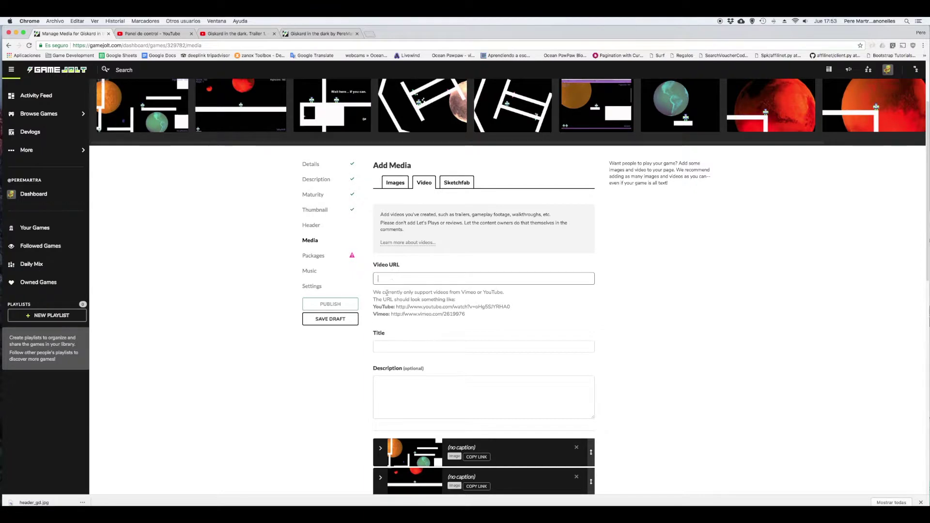
left_click(250, 34)
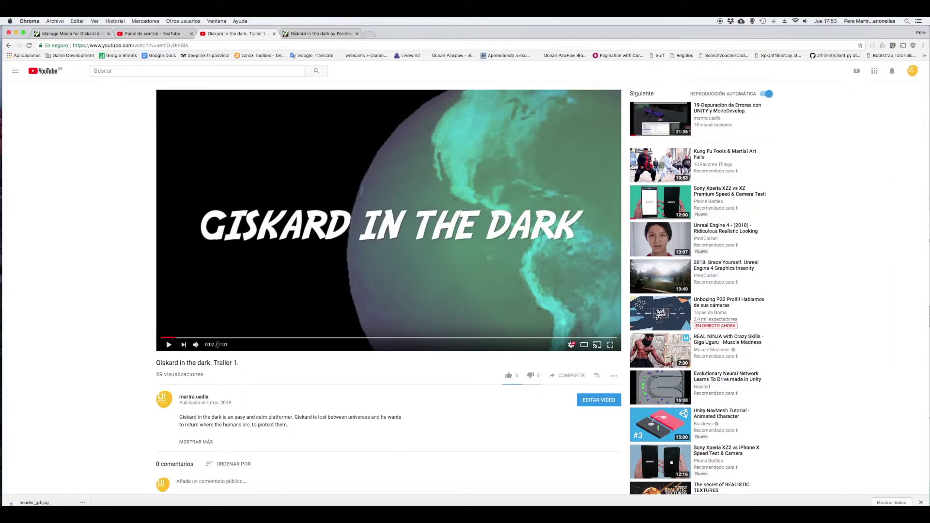
Replay the Giskard trailer from the start and copy its youtu.be short share link.
left_click_drag(220, 345, 162, 338)
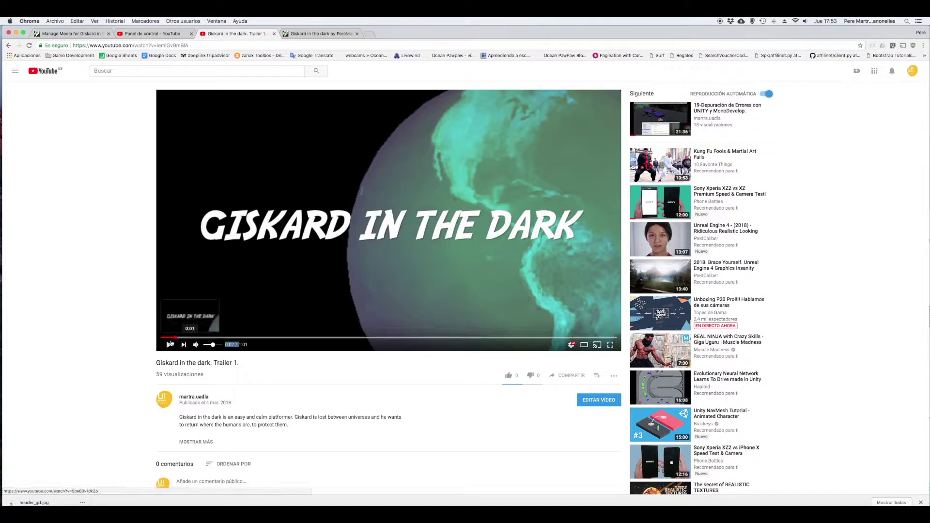
left_click(162, 339)
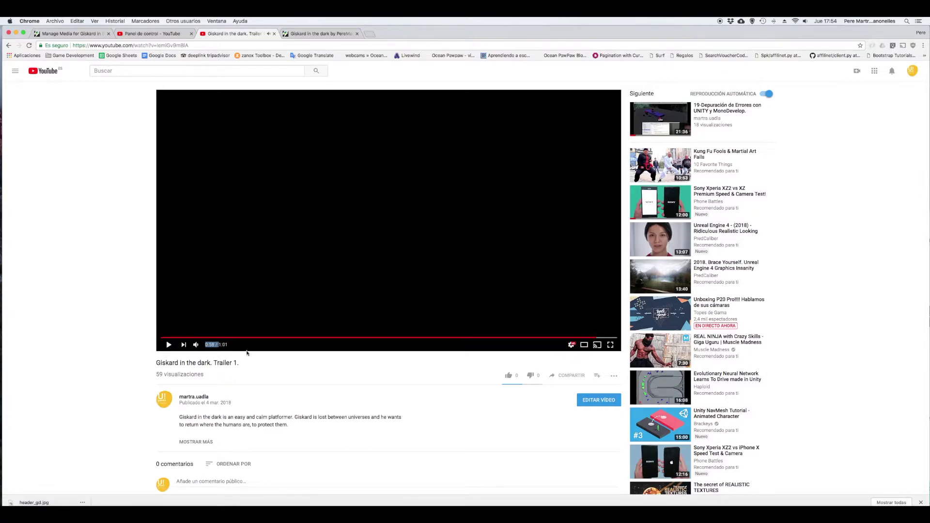
scroll(271, 349, "down", 5)
scroll(349, 322, "down", 2)
scroll(429, 297, "up", 5)
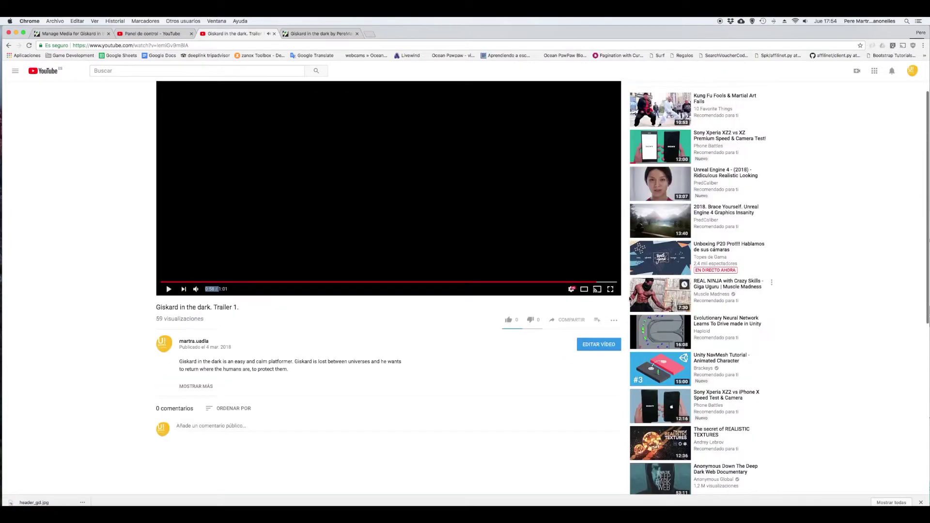
left_click(570, 323)
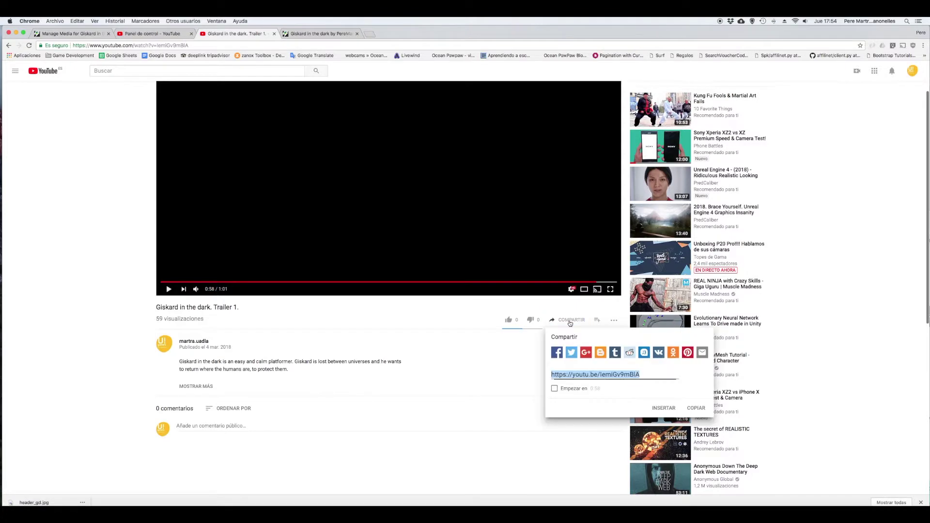
left_click(619, 373)
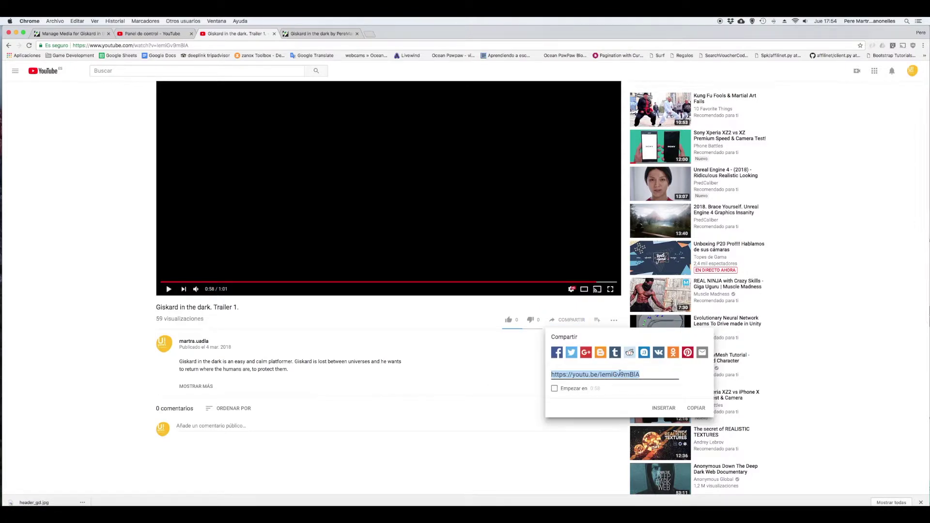
left_click(67, 33)
Add the pasted youtu.be trailer as a video titled 'Trailer Giskard' with a one-minute-trailer description.
left_click(388, 278)
key("super+v")
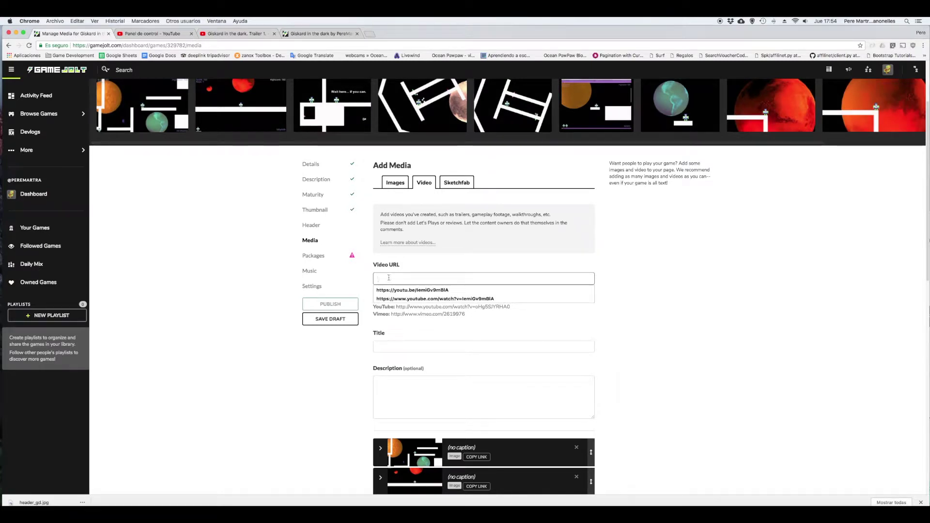
left_click(407, 343)
type("T")
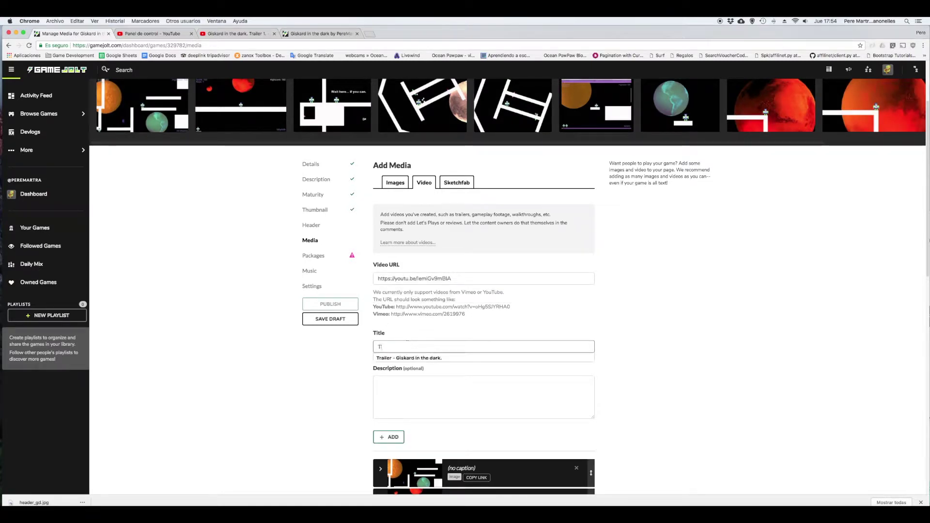
type("railer Giskard")
key("Tab")
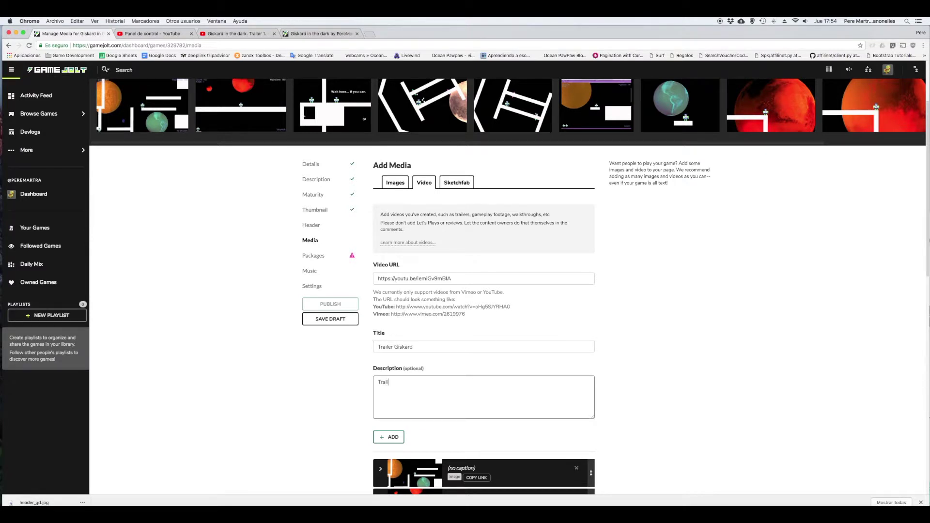
type("er del juego Giskard in the dark, con d")
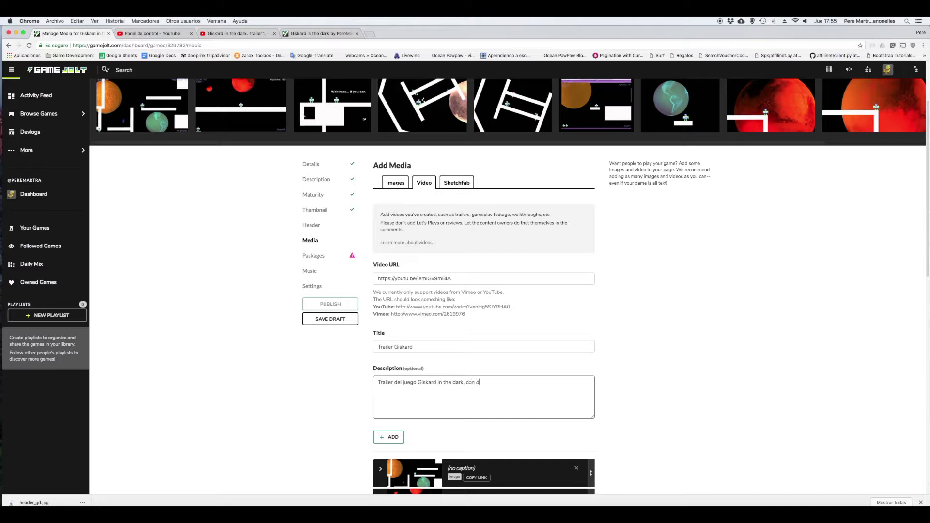
type("uración de")
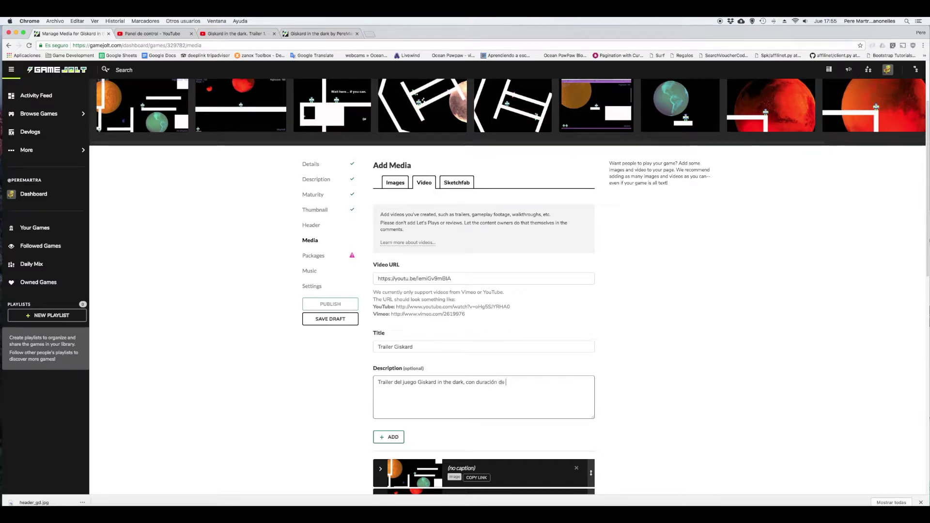
type("o!")
scroll(552, 328, "down", 3)
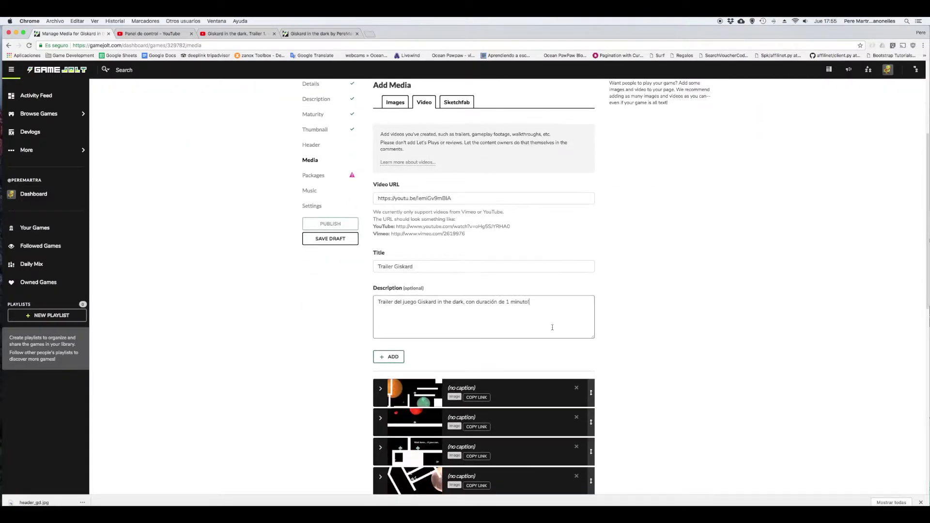
left_click(398, 355)
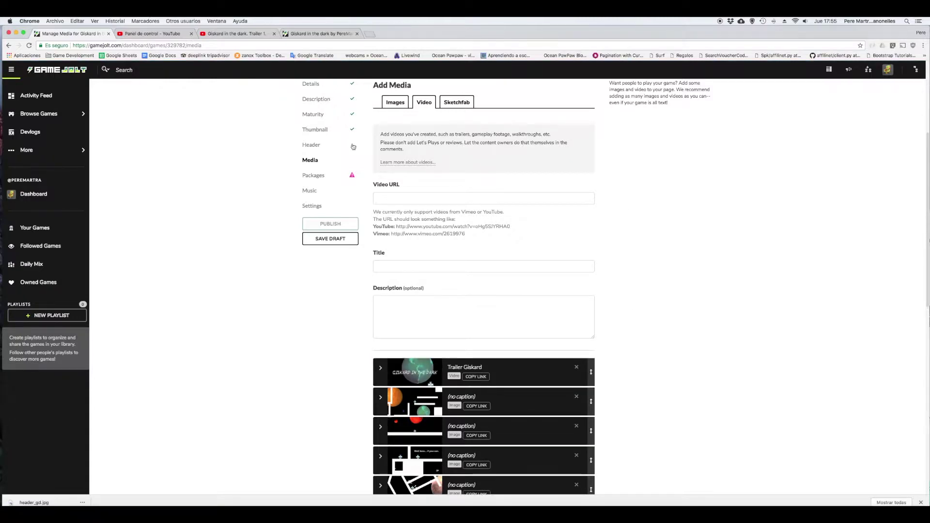
Reorder the gallery, moving the orange-planet image to second and the red-planet image to sixth.
scroll(399, 339, "down", 4)
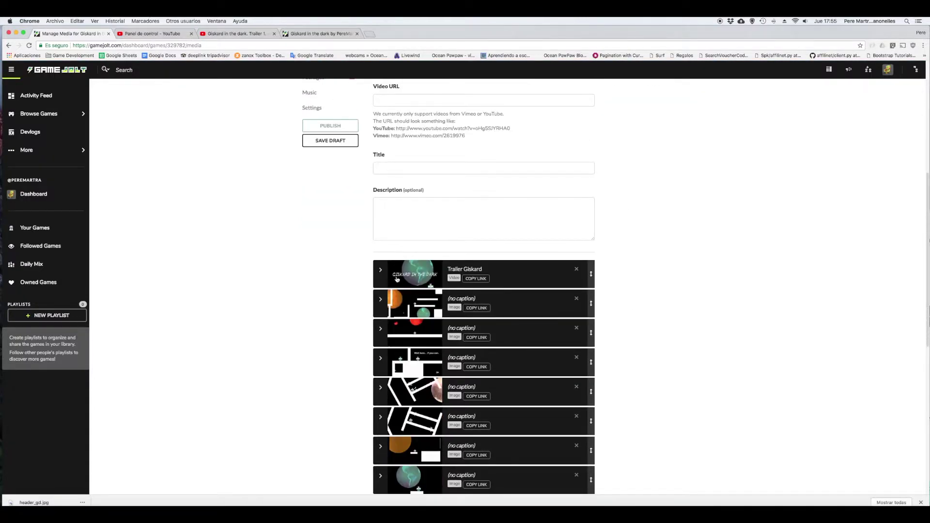
scroll(490, 286, "down", 2)
scroll(490, 286, "down", 6)
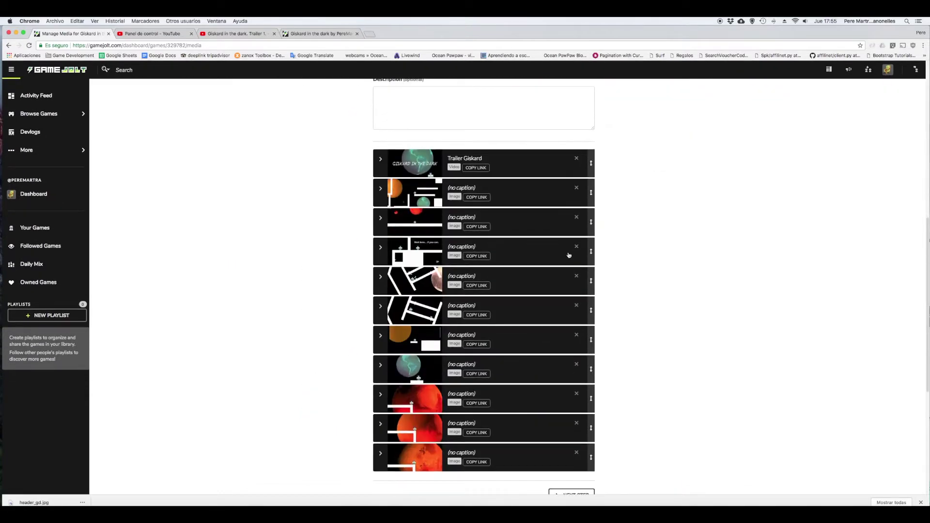
left_click_drag(591, 197, 591, 269)
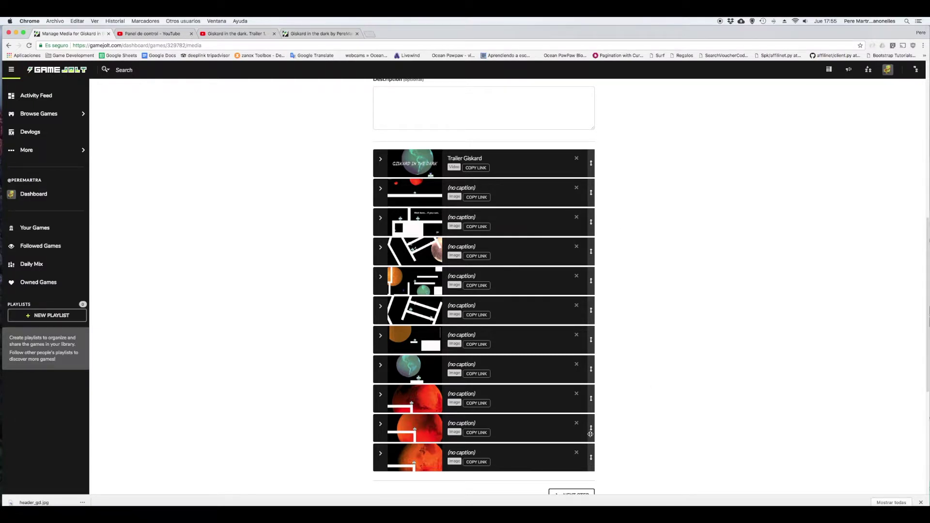
left_click_drag(590, 340, 597, 184)
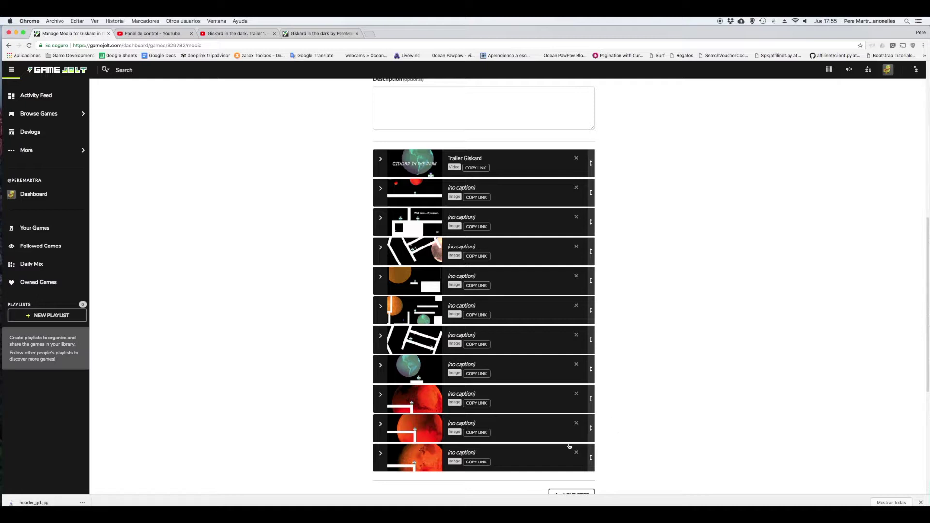
left_click_drag(591, 428, 592, 319)
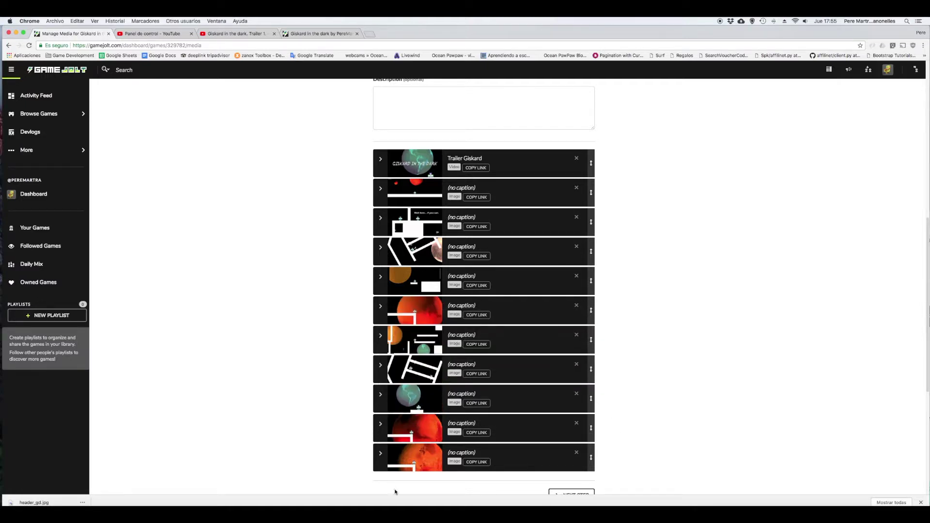
Continue from the media step to the package setup step.
scroll(283, 209, "up", 10)
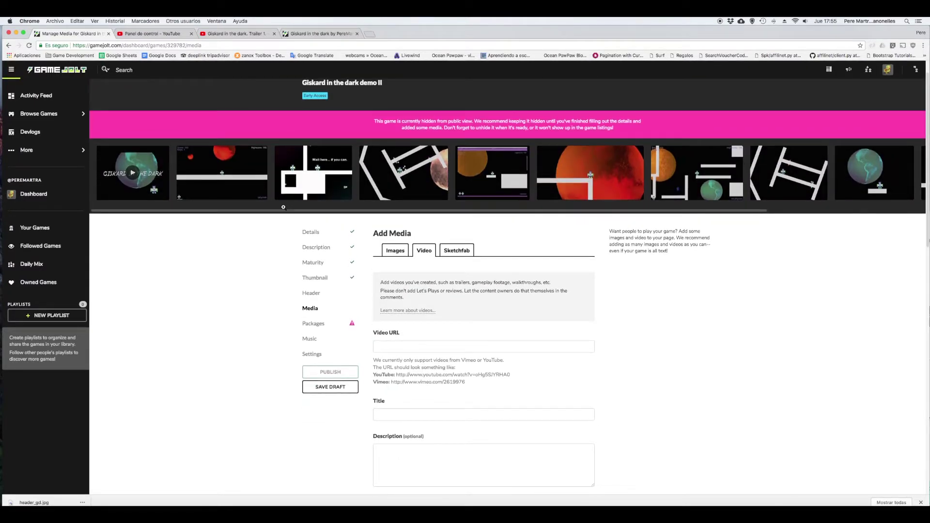
scroll(284, 208, "down", 4)
scroll(283, 208, "down", 1)
scroll(284, 208, "down", 9)
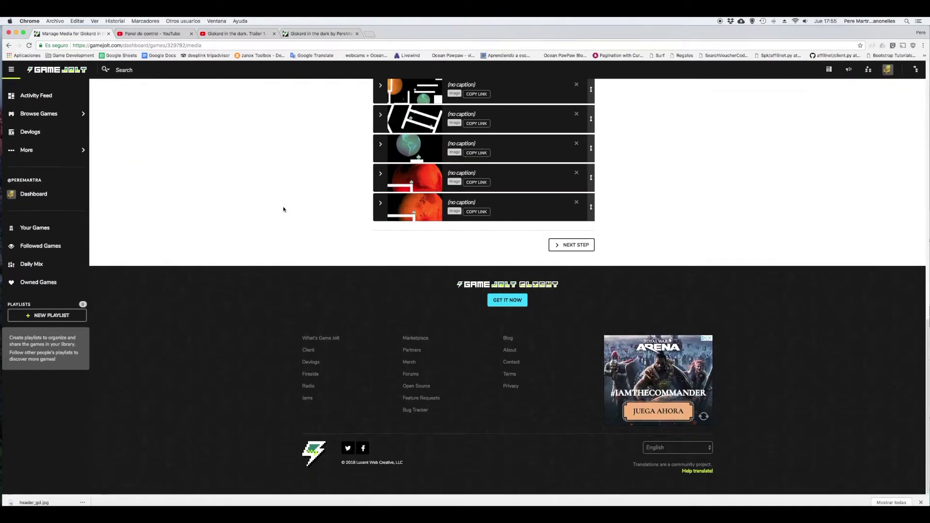
left_click(582, 289)
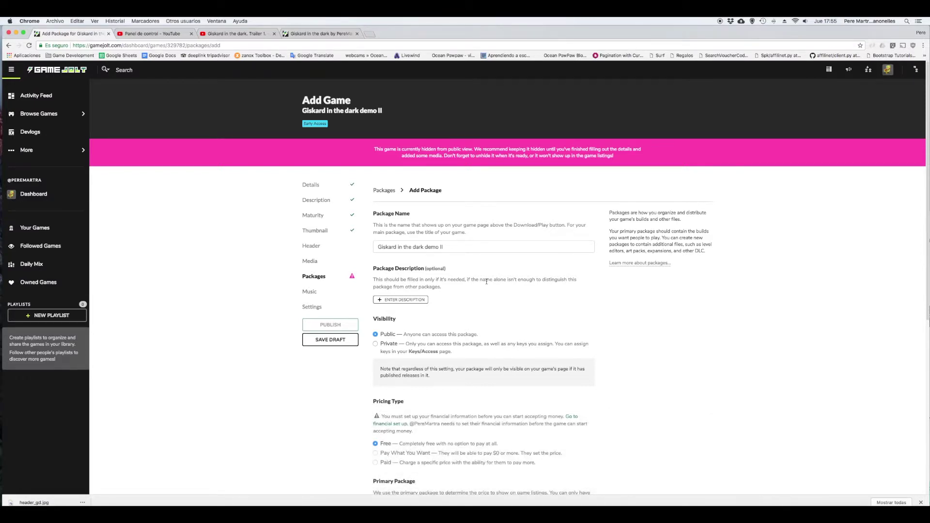
Create the package 'Giskard in the dark demo II' with default Public visibility and Free pricing.
scroll(498, 293, "down", 5)
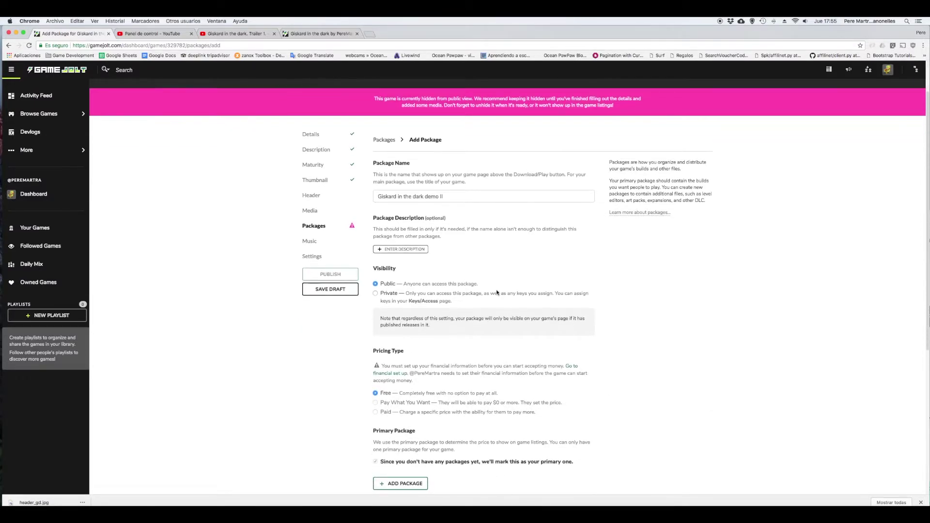
scroll(497, 293, "down", 1)
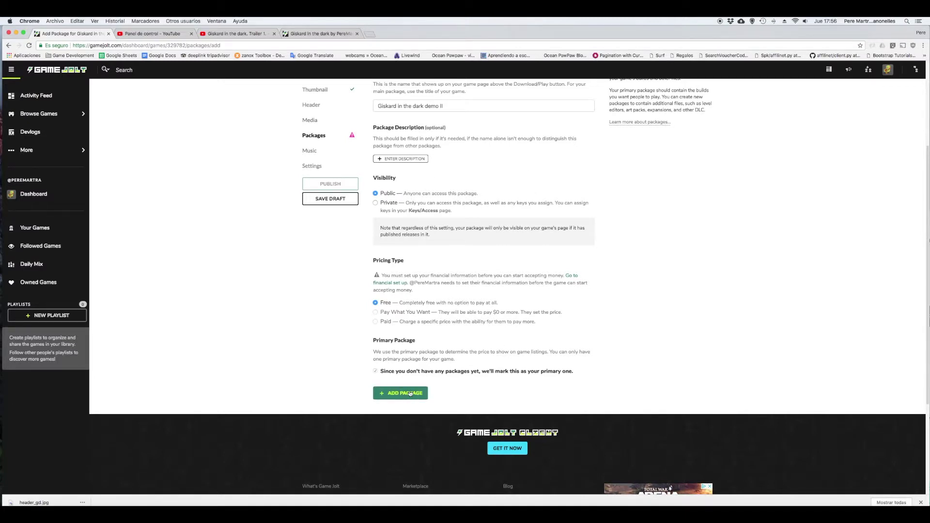
left_click(410, 394)
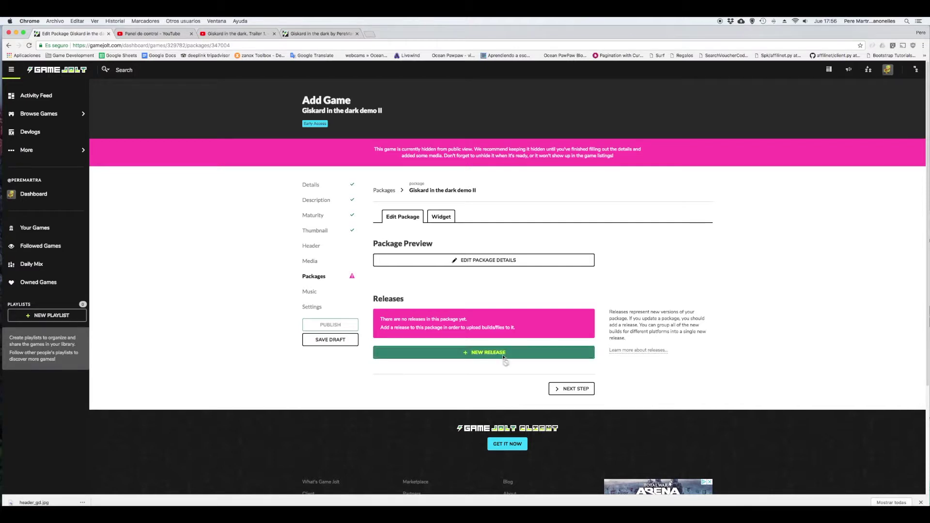
Start a new release and change its version number from 0.1.0 to 0.9.0.
left_click(502, 357)
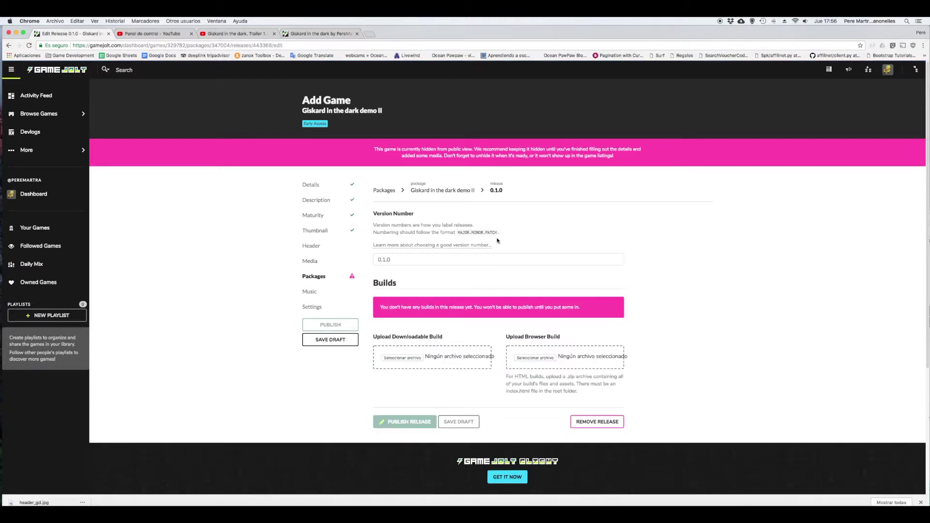
left_click(505, 255)
key("BackSpace")
key("BackSpace")
key("BackSpace")
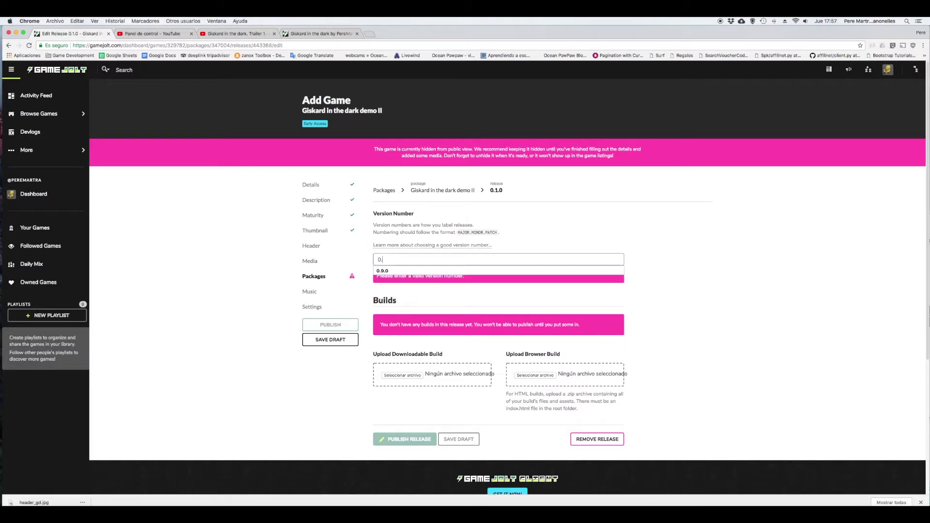
type("9")
key("Tab")
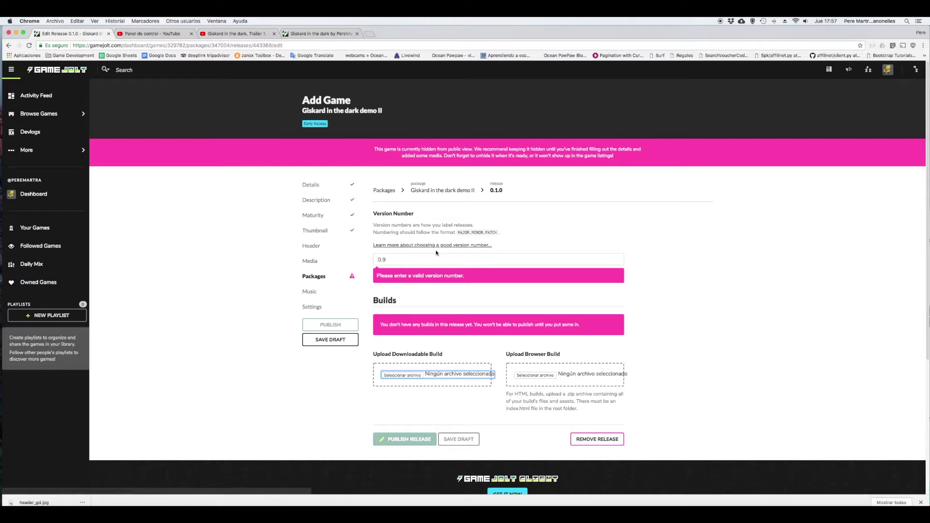
scroll(439, 285, "down", 1)
left_click(412, 236)
type(".")
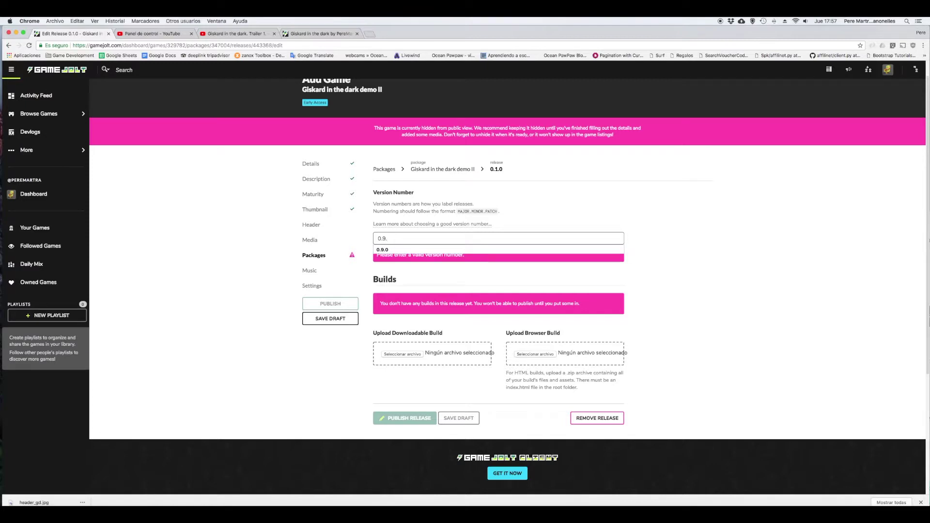
type("0")
key("Tab")
Bring up the file chooser for uploading the release's downloadable build.
scroll(456, 261, "down", 1)
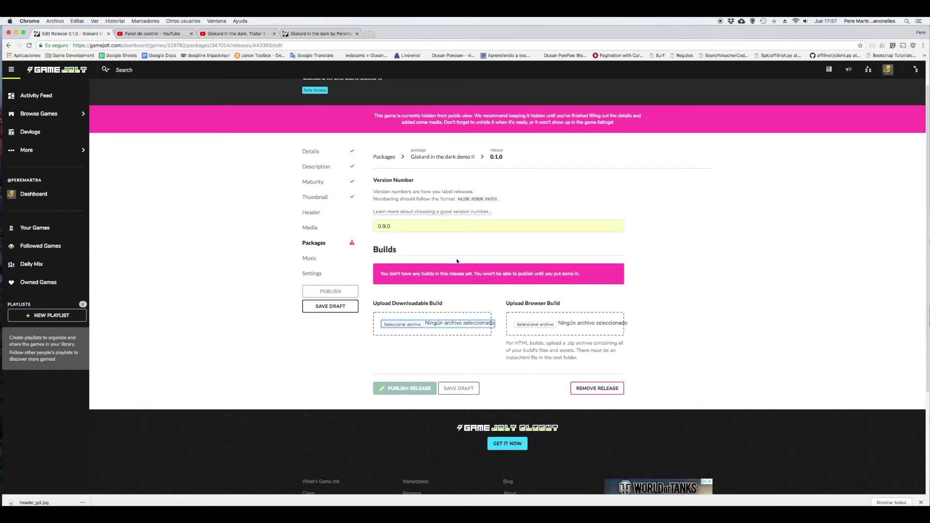
scroll(457, 261, "down", 1)
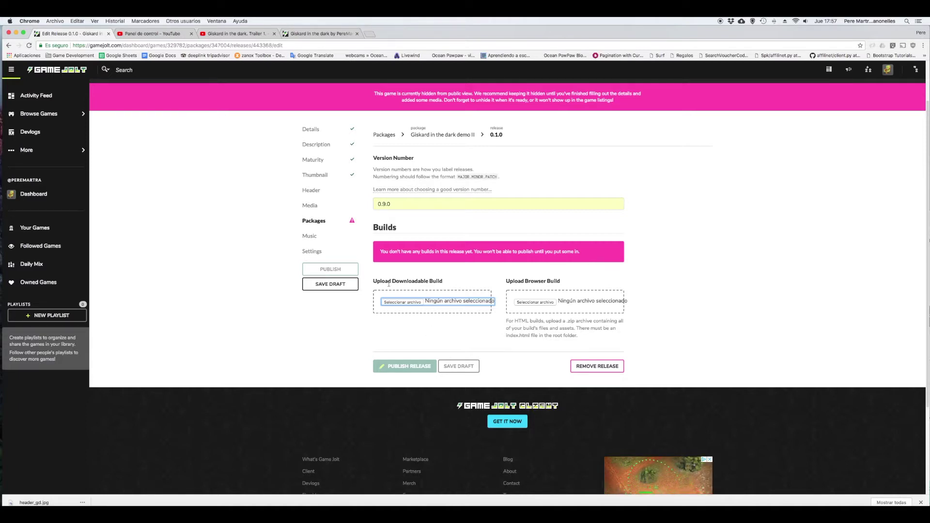
left_click_drag(376, 281, 446, 283)
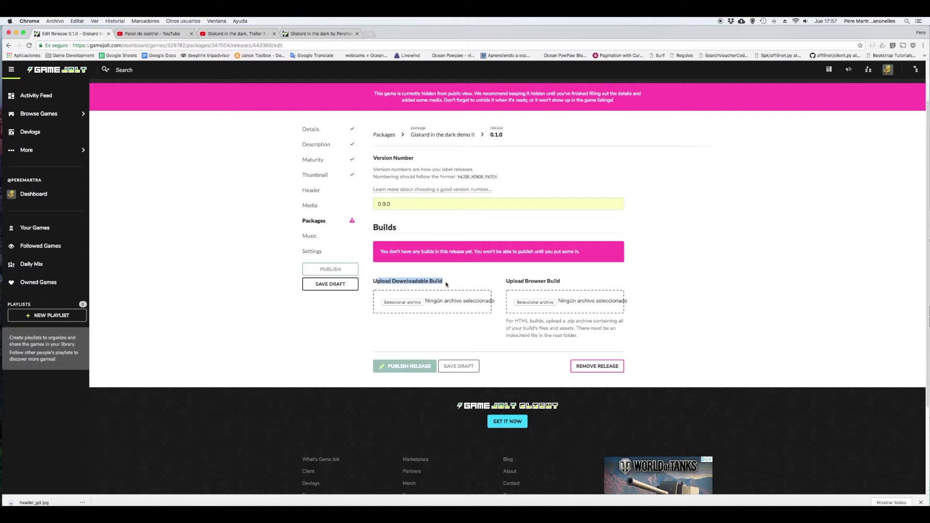
left_click(402, 304)
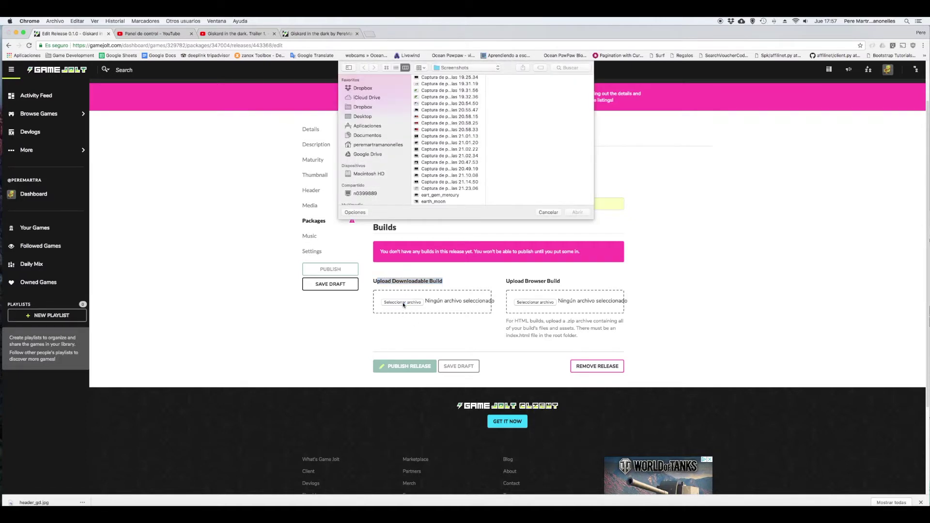
Upload giskard_mac from the distribution folder as the downloadable build giskard-mac.app.zip.
scroll(448, 126, "down", 5)
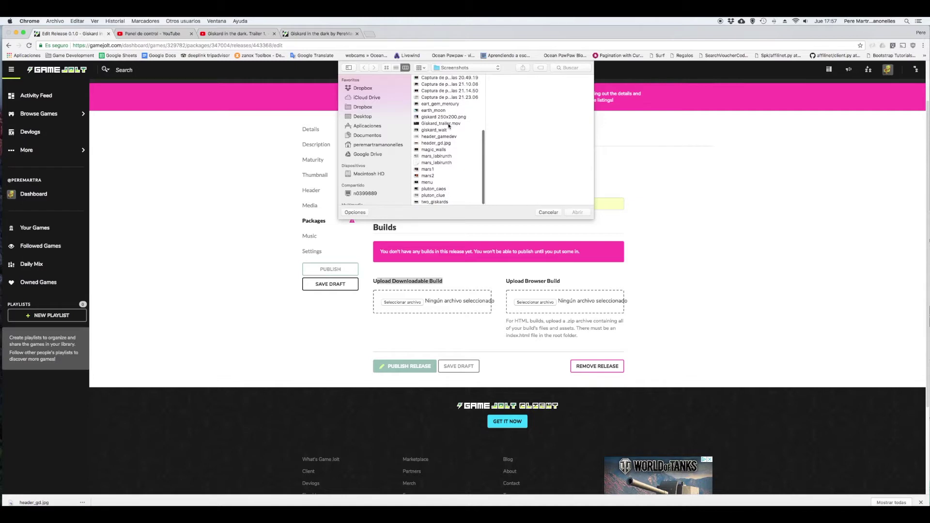
scroll(445, 121, "up", 10)
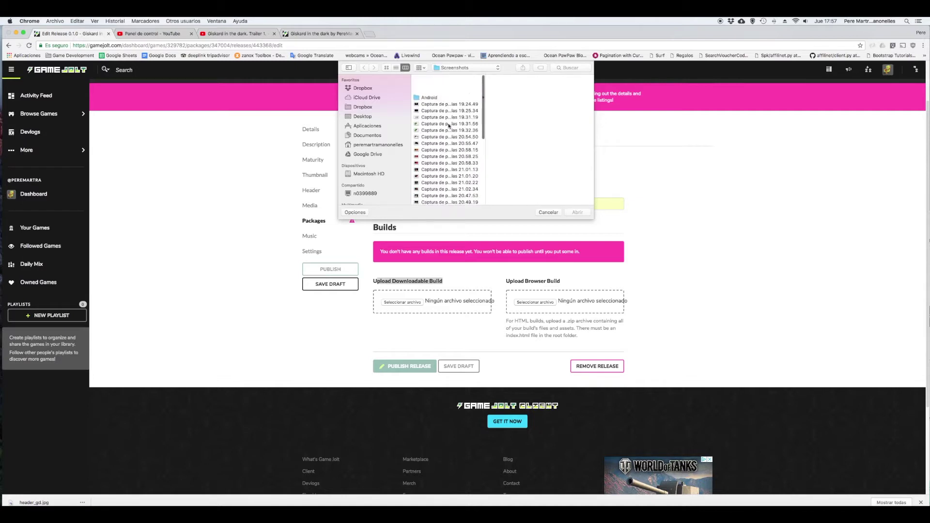
left_click(364, 67)
left_click(556, 91)
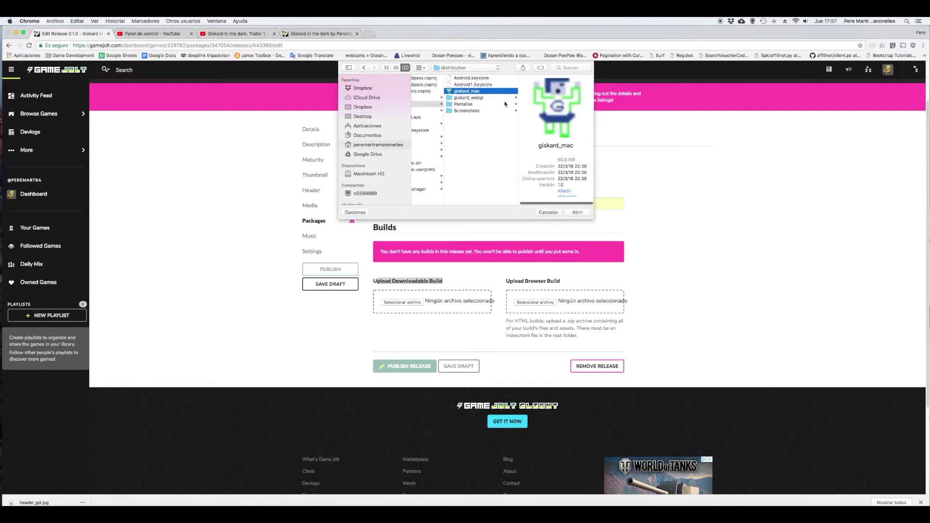
left_click(581, 213)
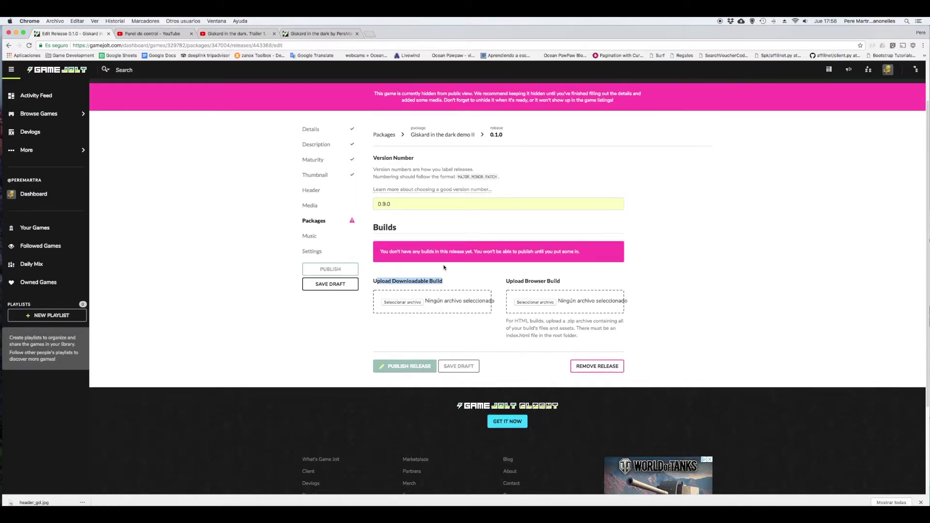
left_click(414, 303)
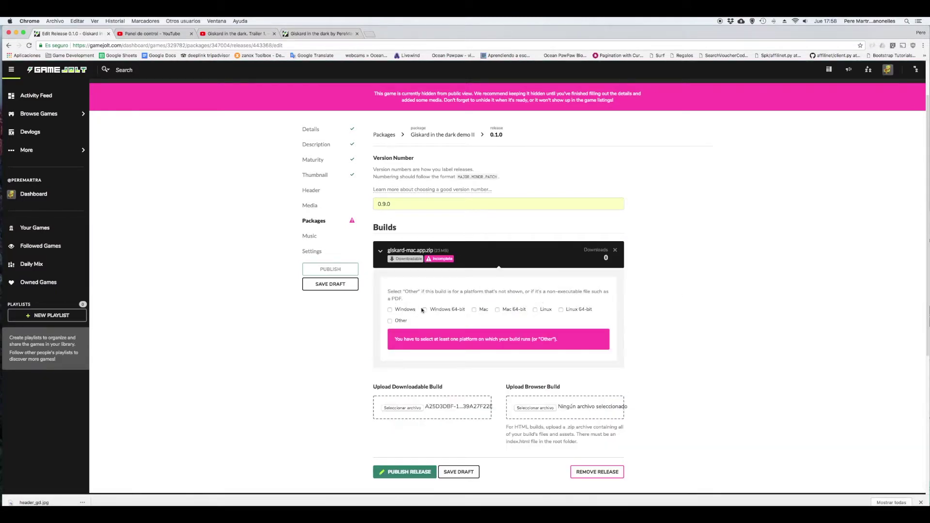
Set the giskard-mac.app.zip build's platform to Mac 64-bit and let it become Active.
left_click(508, 312)
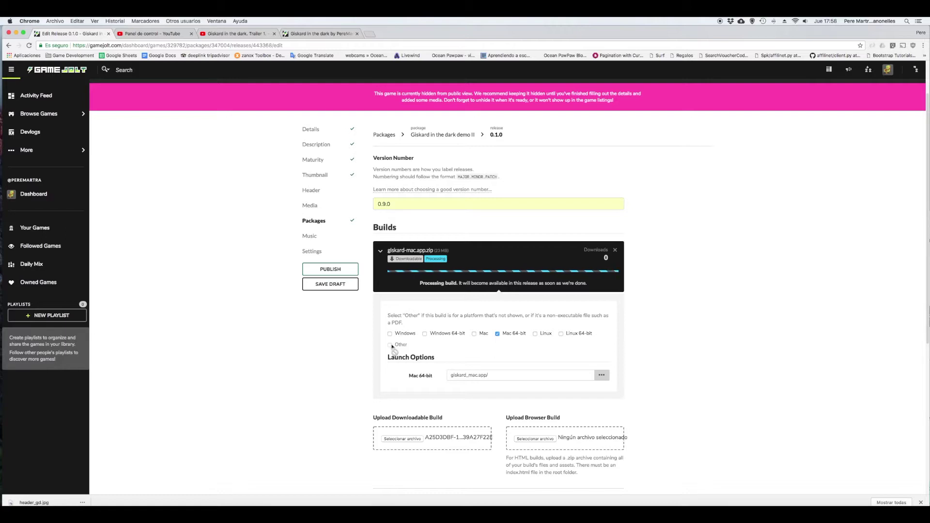
scroll(539, 320, "down", 5)
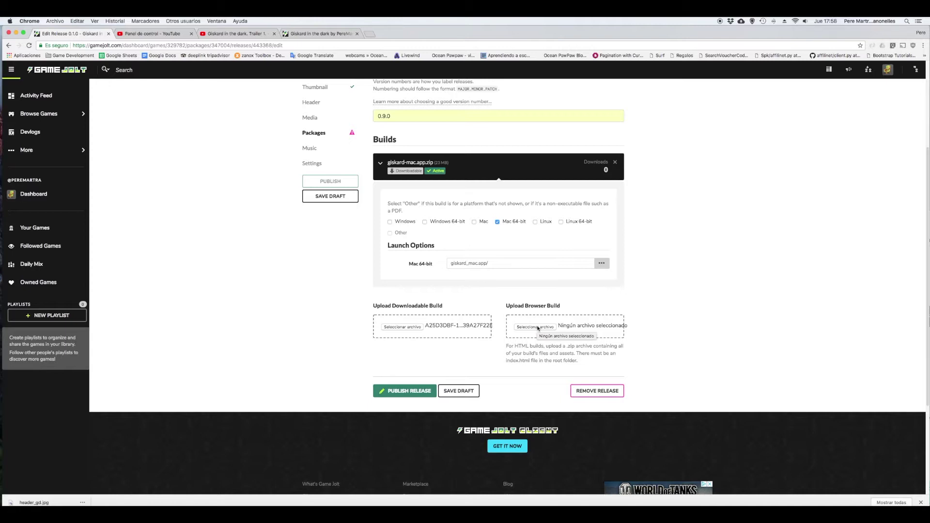
Browse to the giskard_webgl folder for the browser build, peeking into its Build subfolder.
left_click(537, 327)
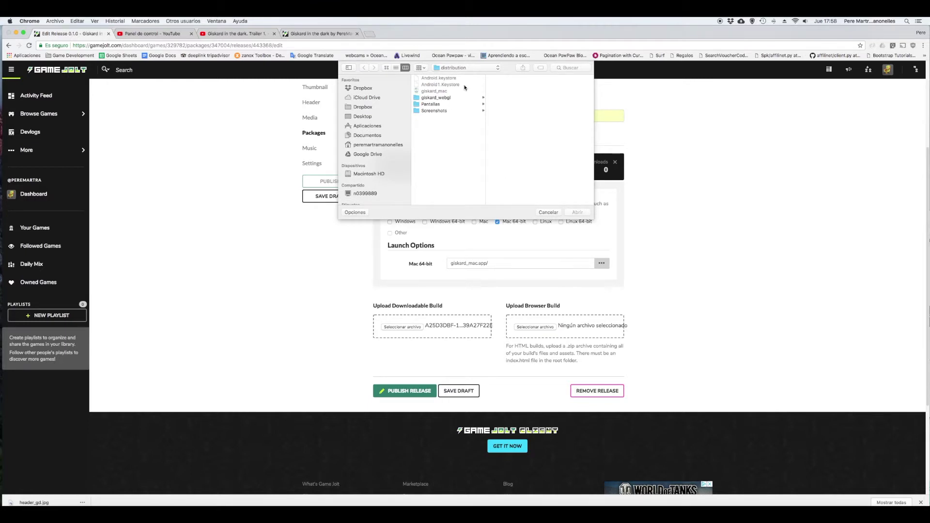
left_click(439, 99)
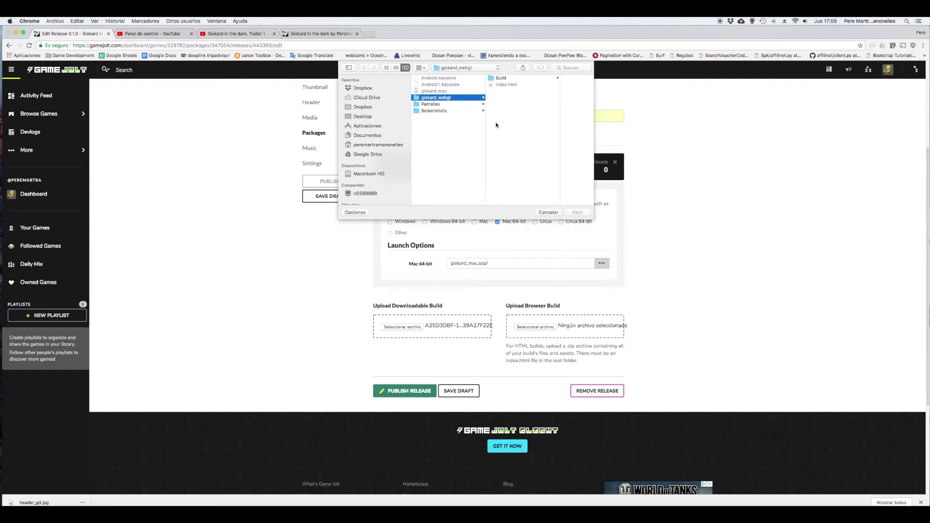
left_click(513, 85)
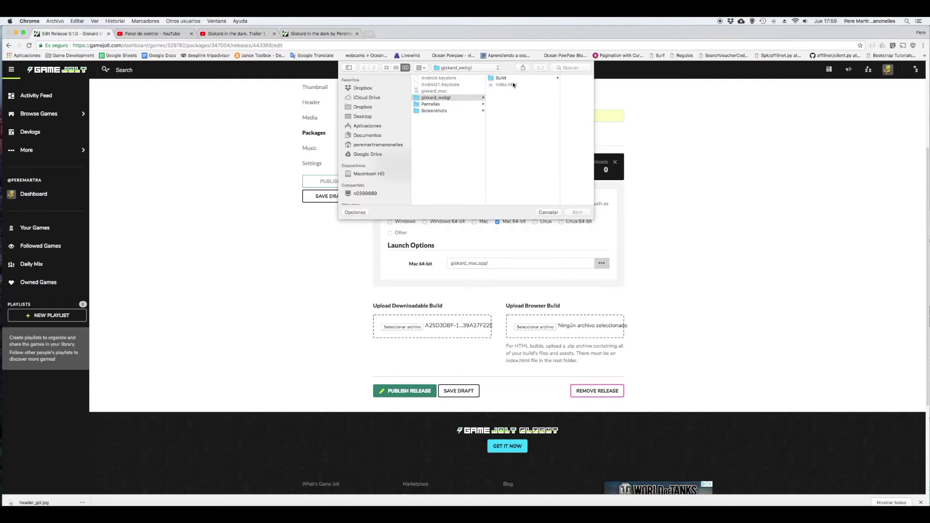
left_click(502, 79)
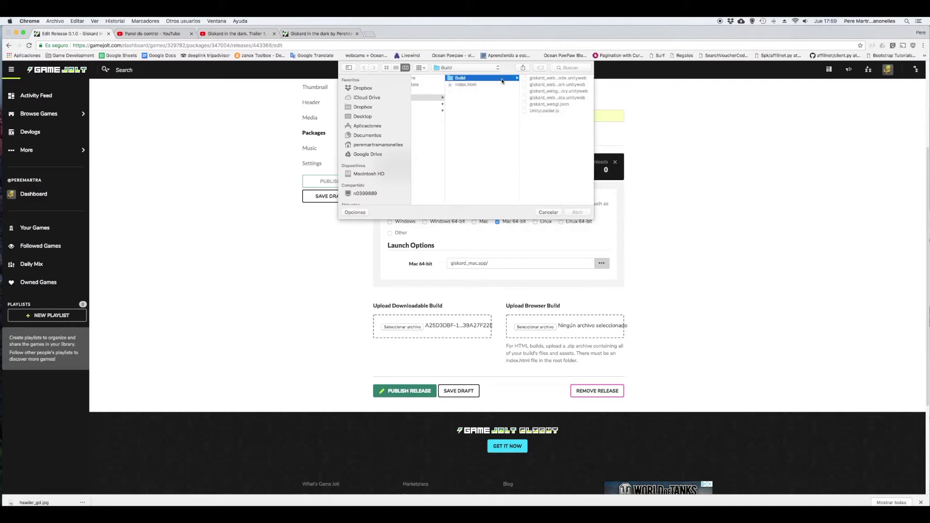
left_click(499, 102)
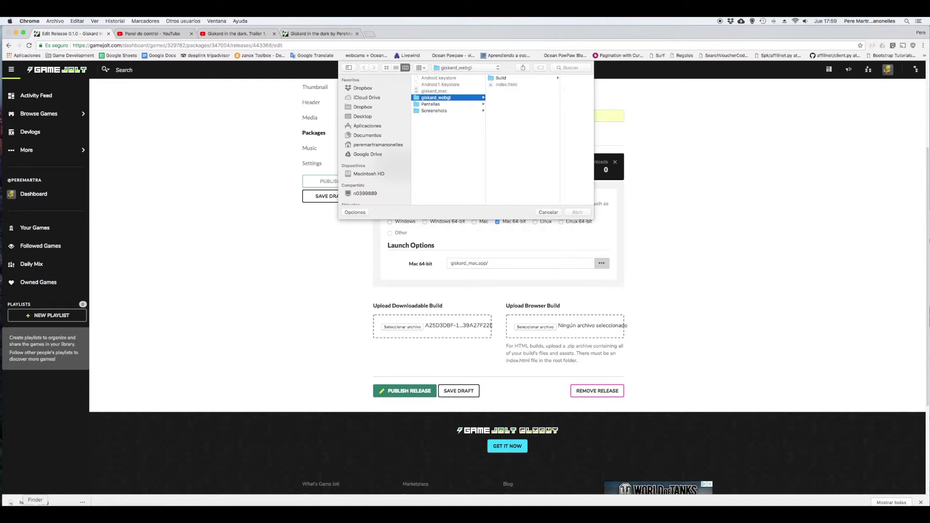
In Finder's giskard_webgl folder, compress Build and index.html into a zip archive.
left_click(25, 504)
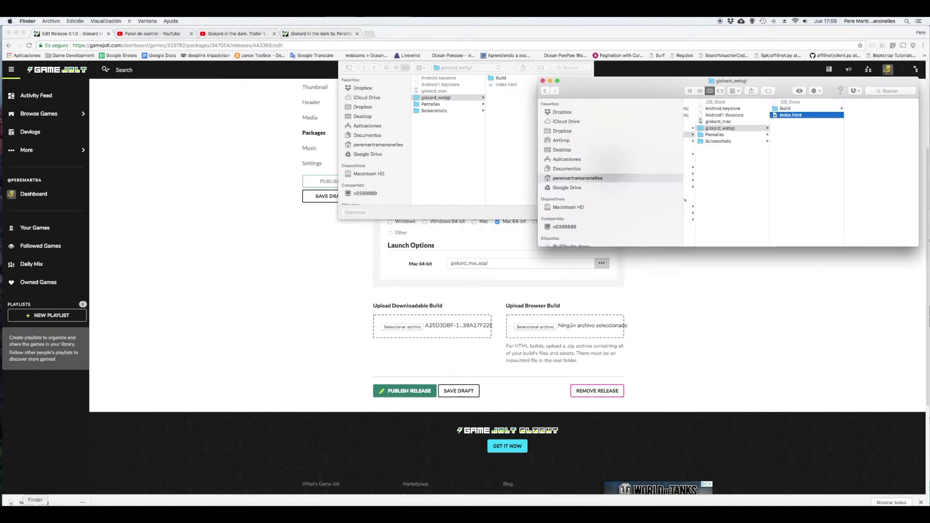
left_click(788, 154)
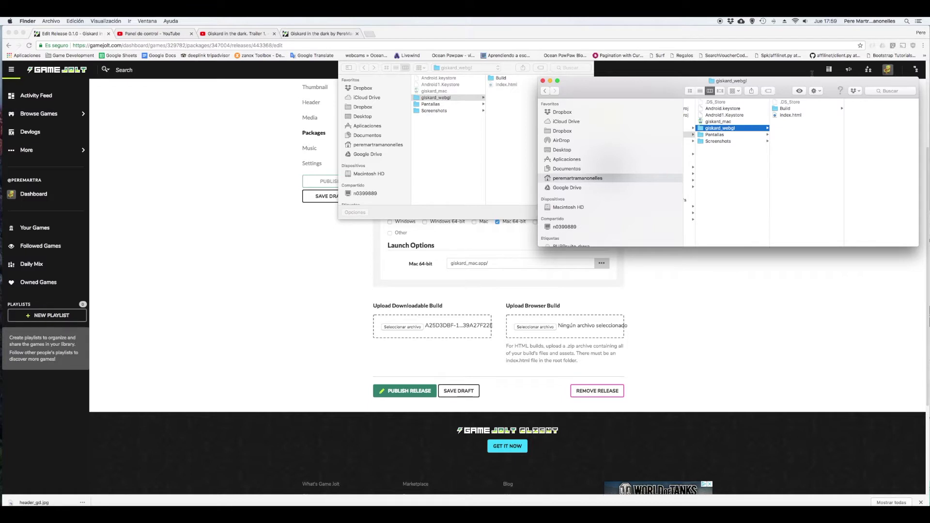
left_click(785, 108)
left_click(791, 115, "shift")
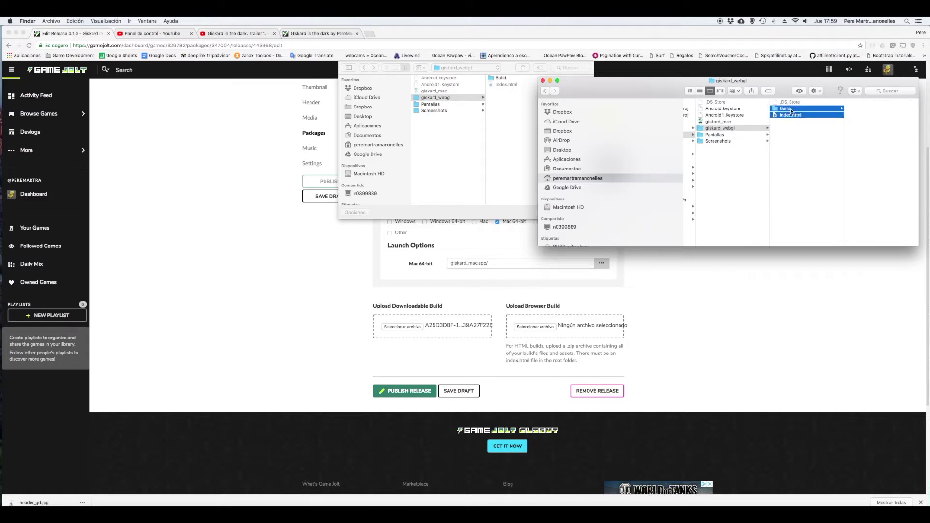
right_click(792, 111)
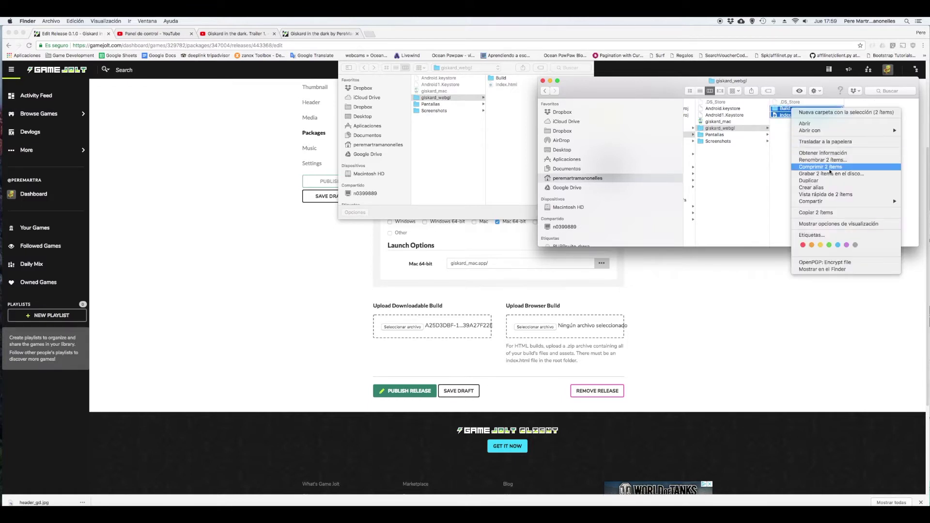
left_click(830, 167)
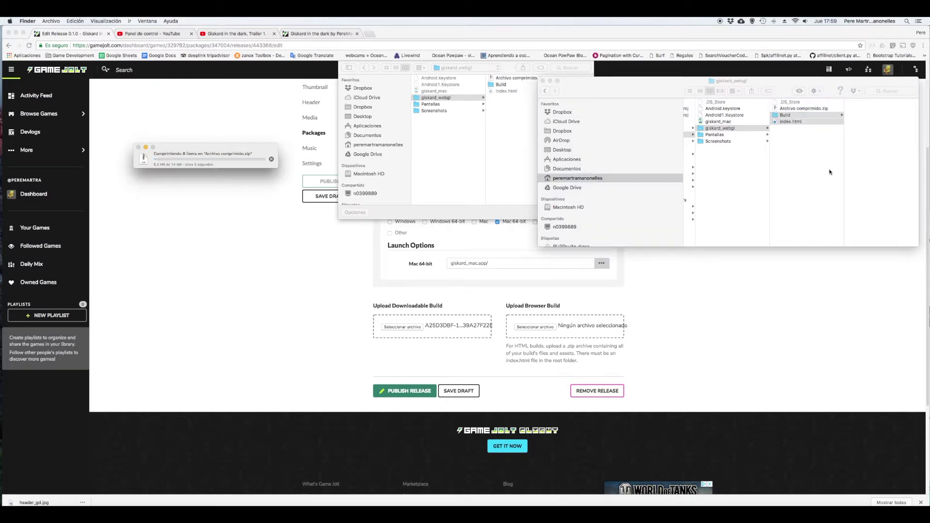
Move the folder extracted from the new zip to the trash.
double_click(806, 109)
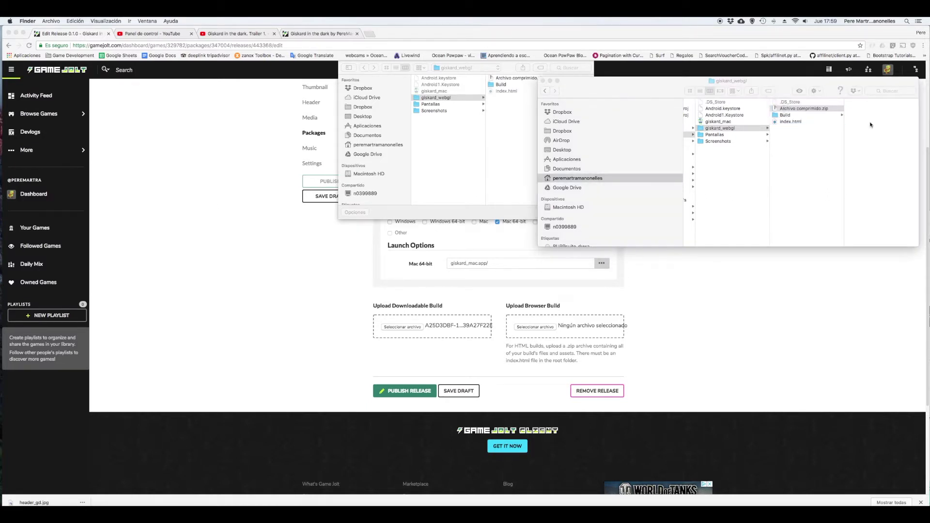
right_click(807, 108)
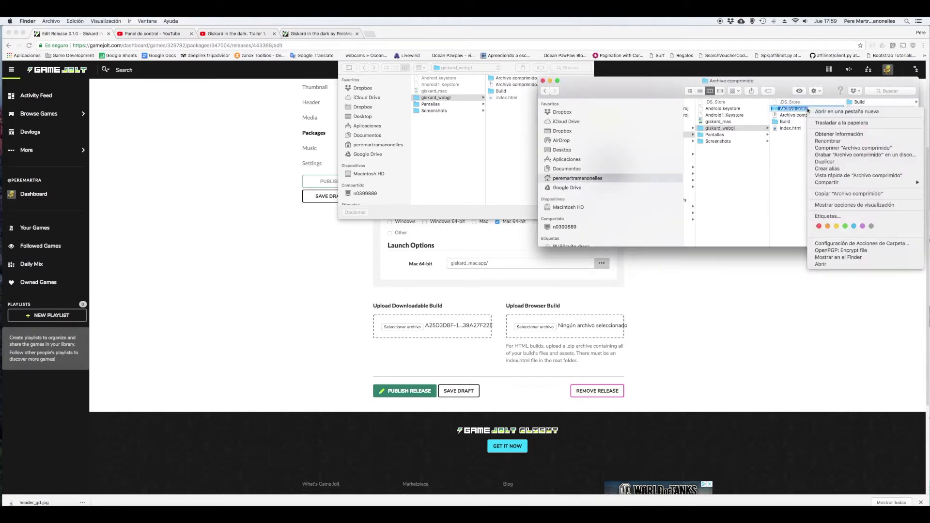
left_click(823, 140)
key("super+BackSpace")
Rename the zip archive to giskard_gj.zip.
left_click(802, 109)
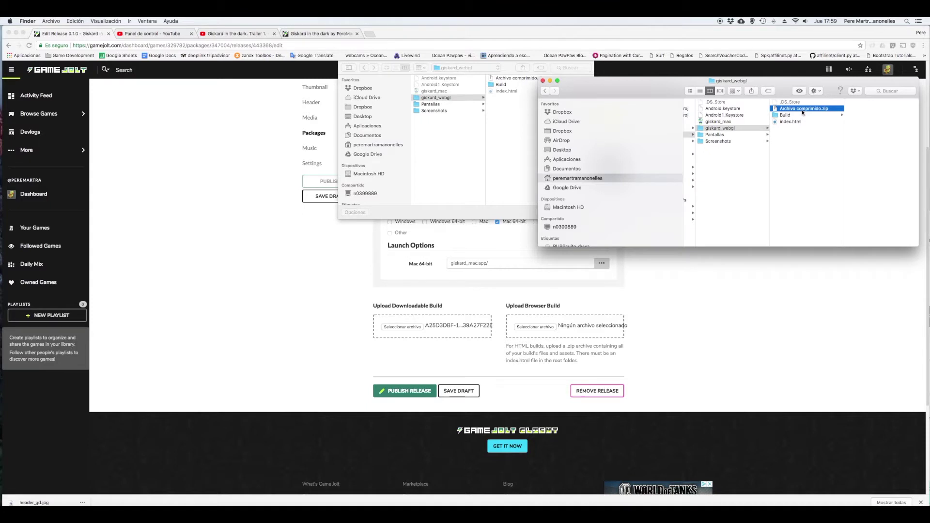
left_click(803, 110)
type("gis")
type("kard_")
type("gj")
key("Return")
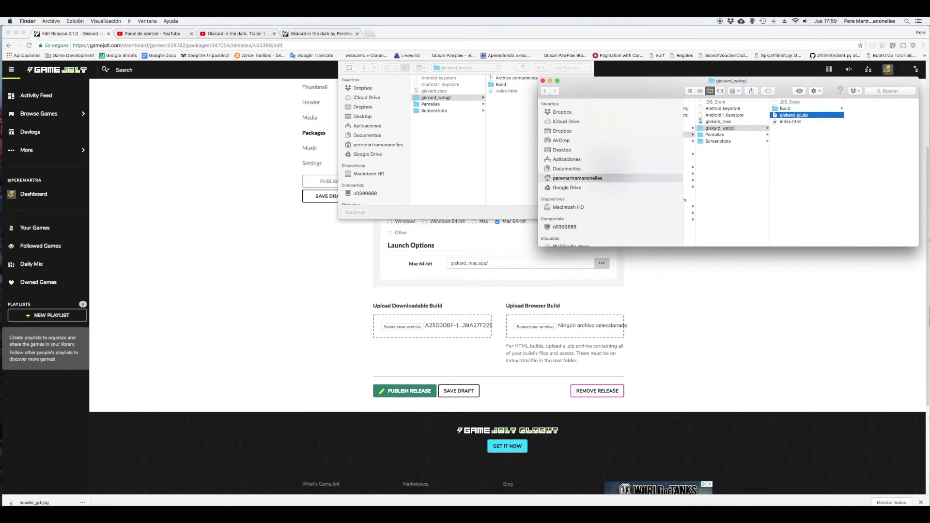
Upload giskard_gj.zip as the release's browser build.
left_click(549, 296)
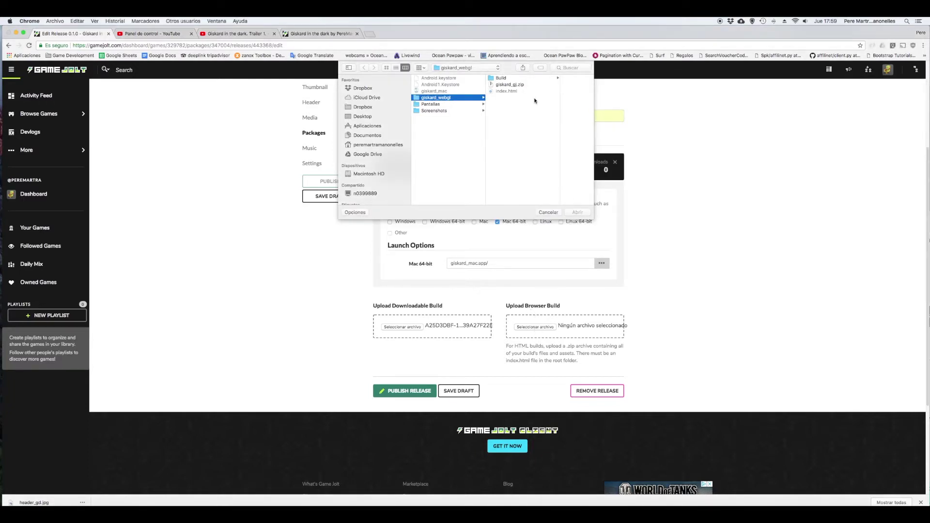
left_click(515, 85)
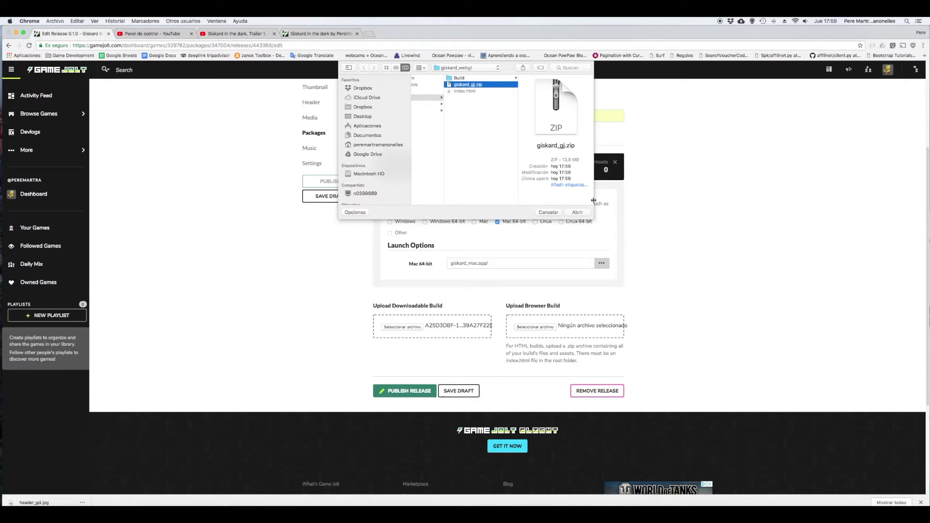
left_click(578, 213)
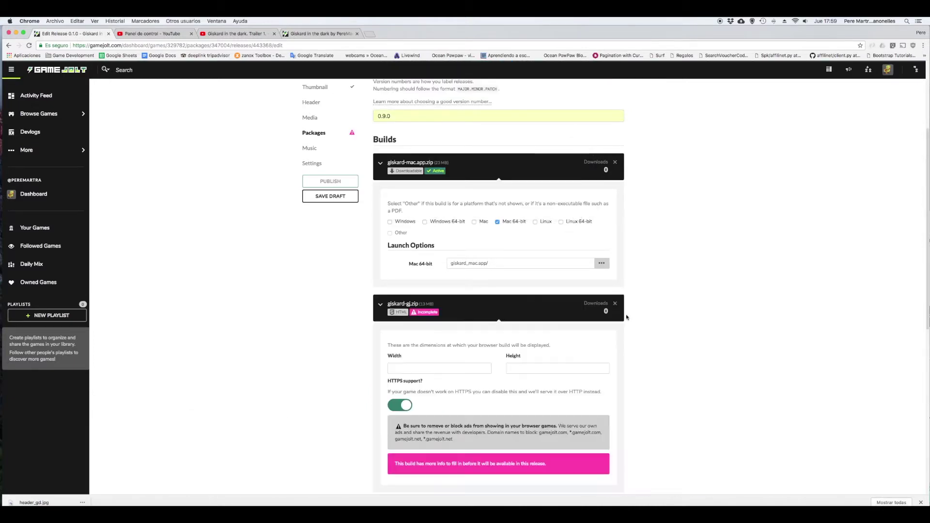
Set the HTML build's width to 960 and height to 600.
left_click(467, 372)
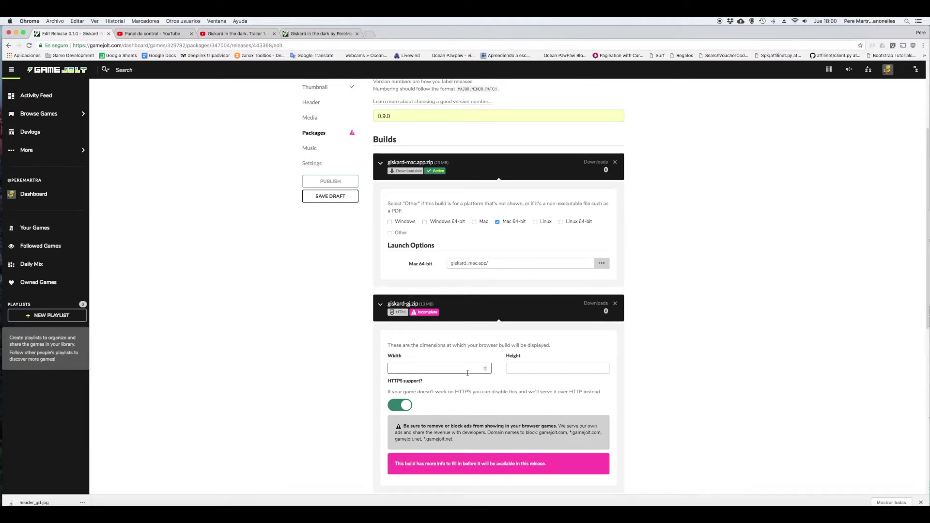
type("960")
key("Tab")
type("00")
key("Tab")
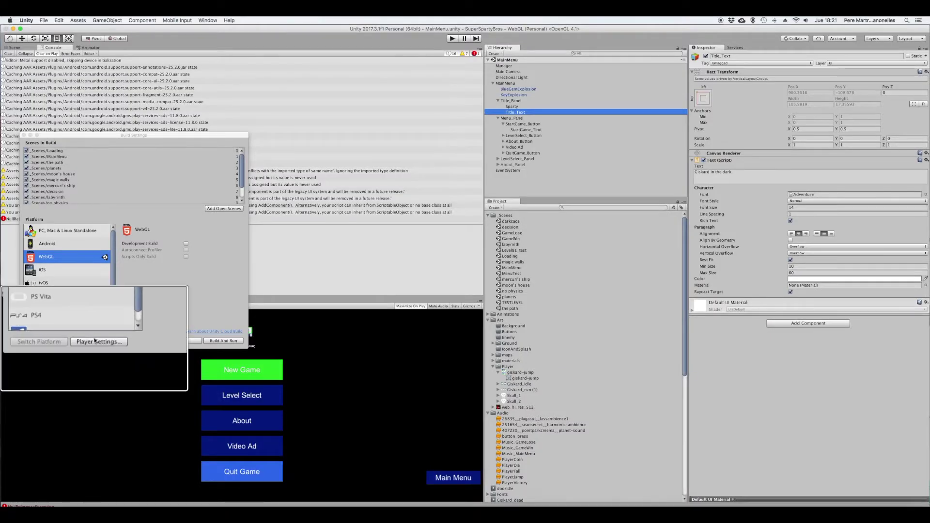
left_click(85, 340)
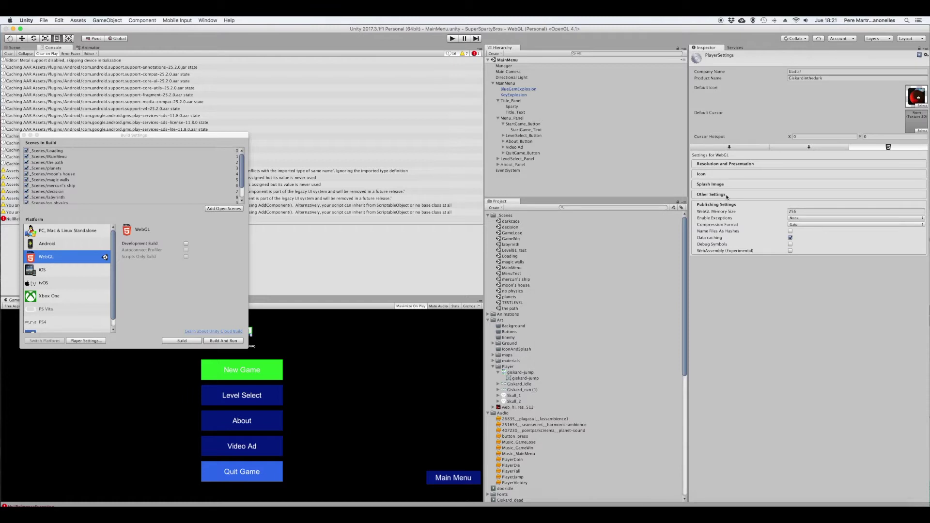
left_click(706, 165)
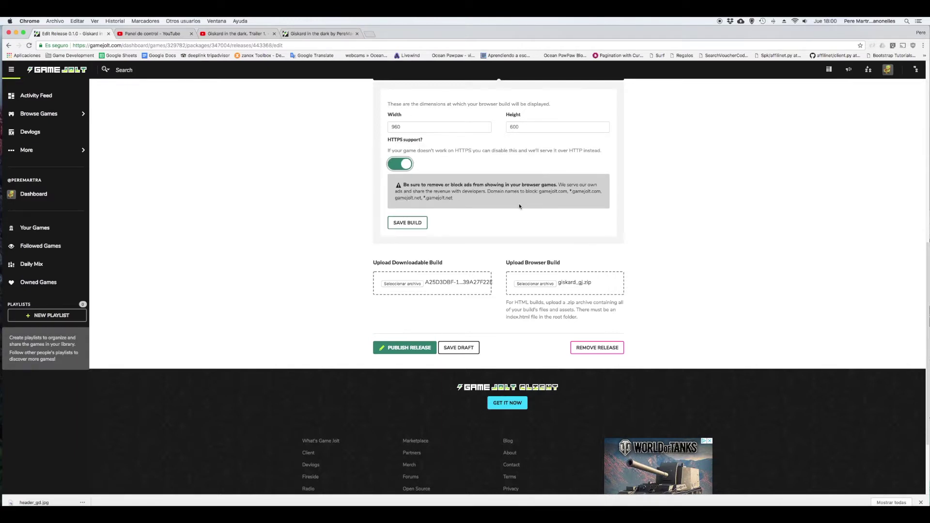
Save the HTML build's settings, then save release 0.9.0 as a draft.
scroll(520, 206, "up", 5)
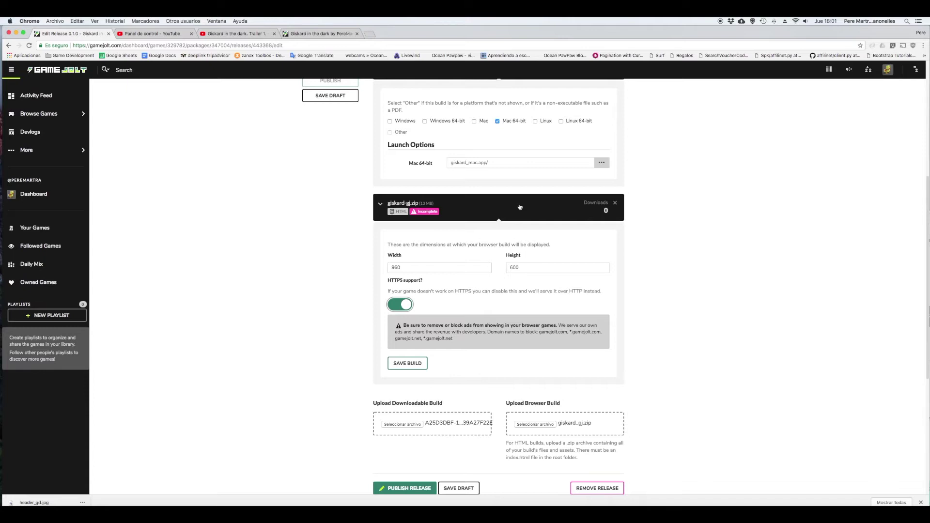
left_click(414, 364)
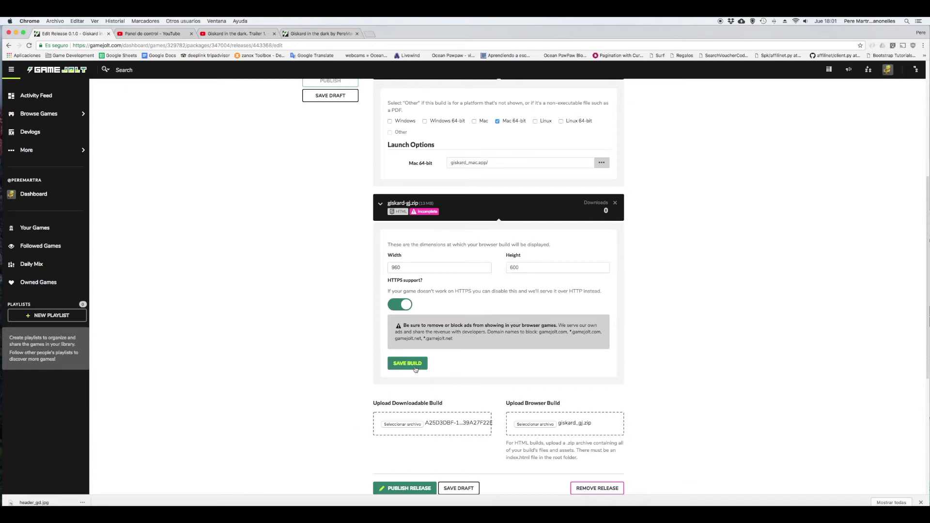
scroll(500, 303, "down", 3)
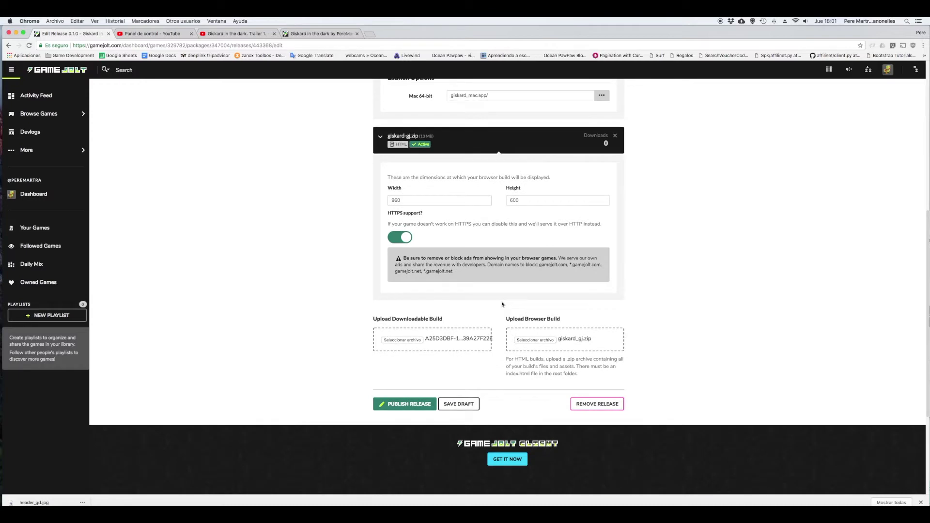
left_click(462, 410)
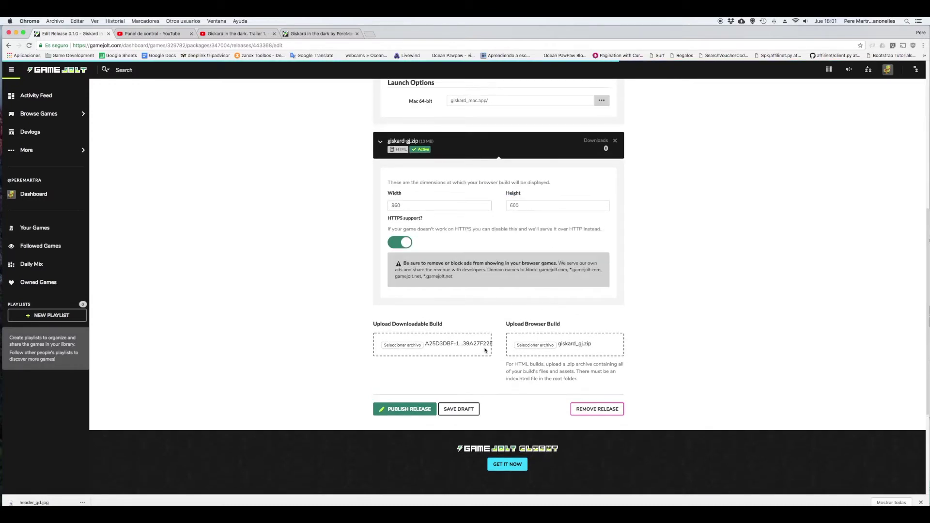
scroll(495, 322, "down", 4)
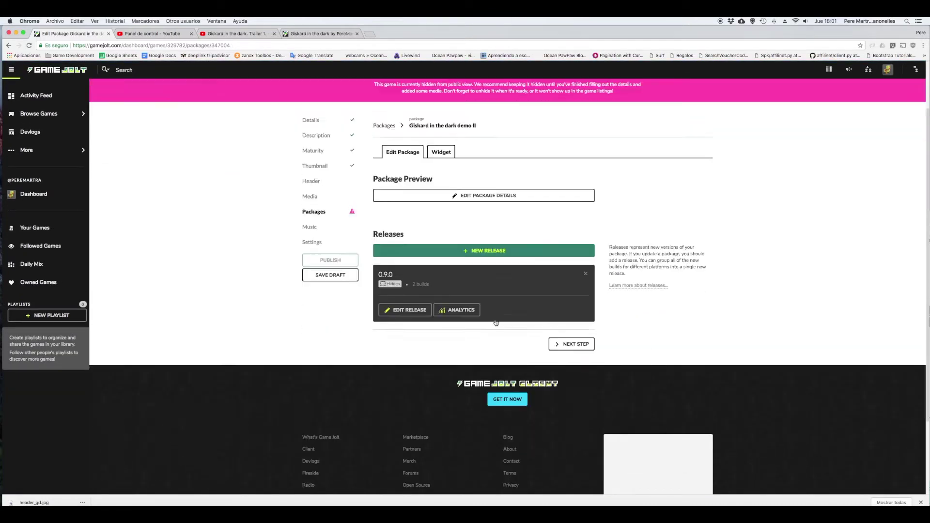
Reopen release 0.9.0 and publish it, confirming with OK.
scroll(484, 310, "up", 1)
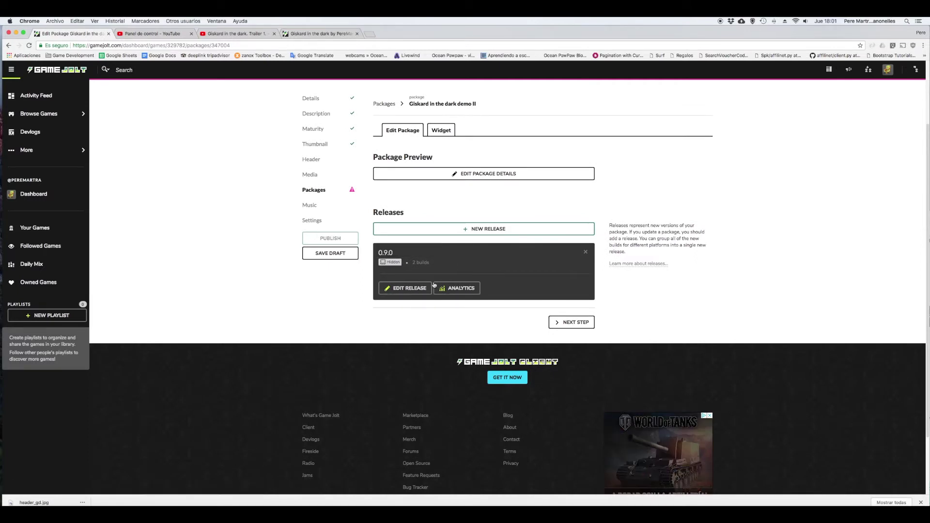
left_click(414, 289)
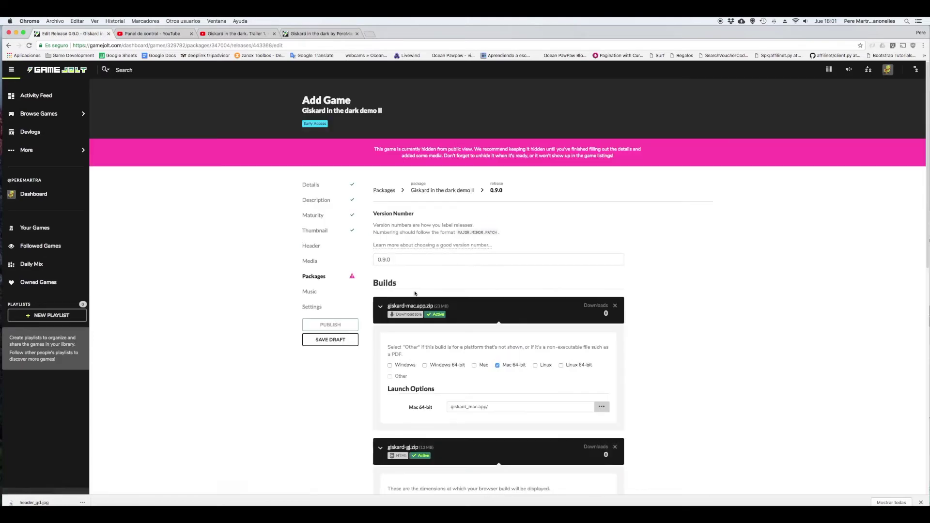
scroll(449, 286, "down", 5)
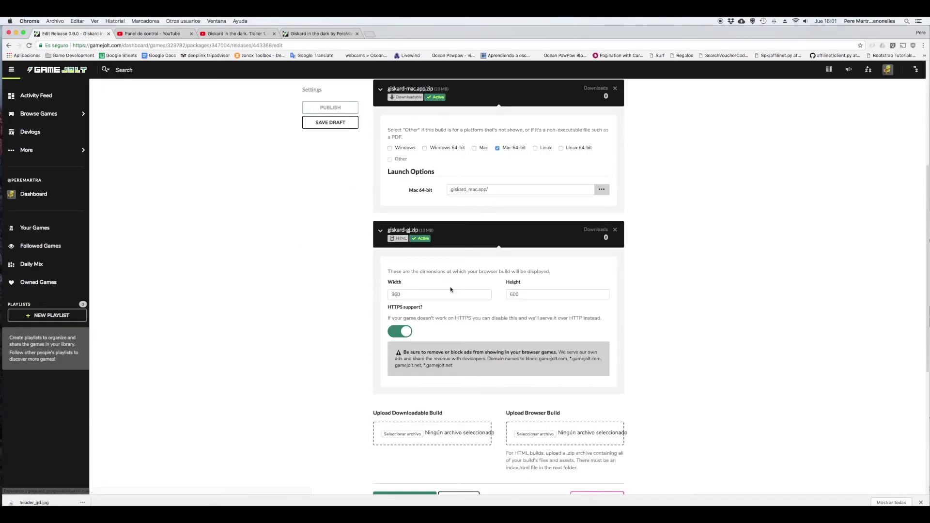
scroll(450, 289, "down", 5)
scroll(436, 298, "up", 2)
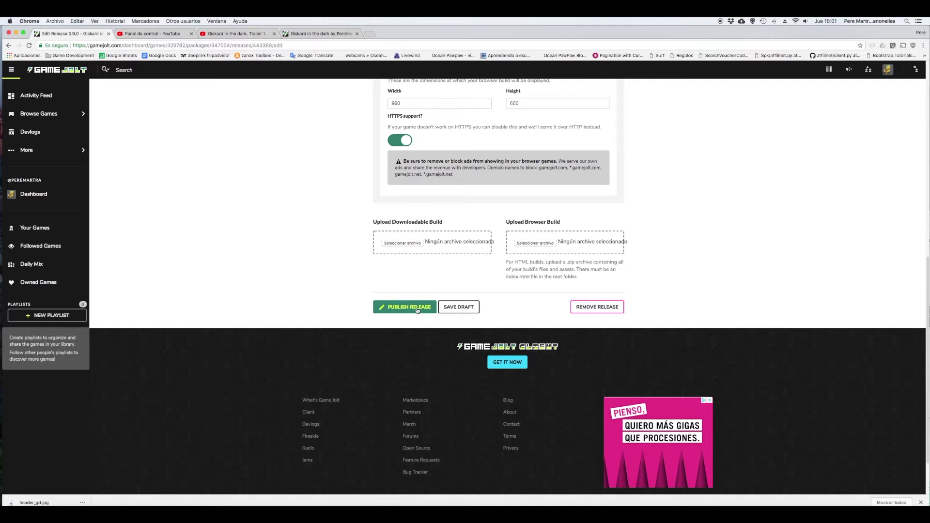
left_click(417, 311)
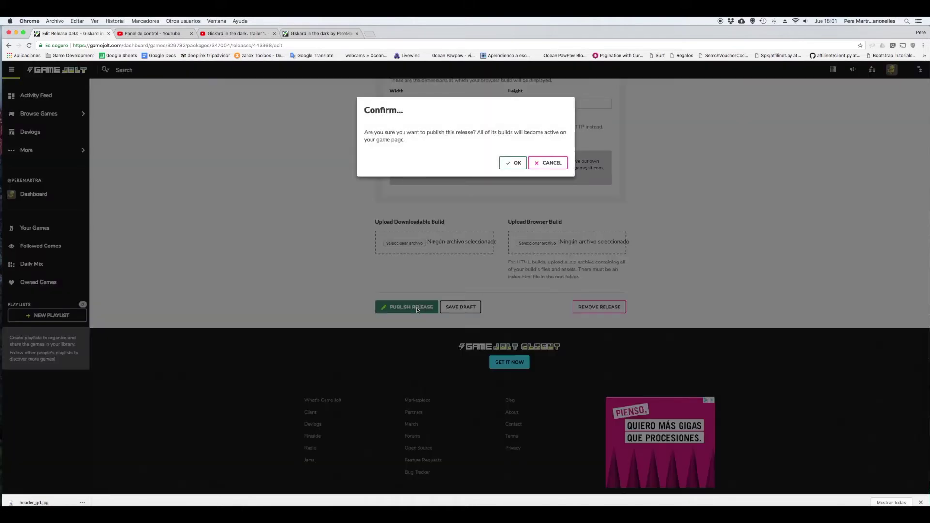
left_click(514, 162)
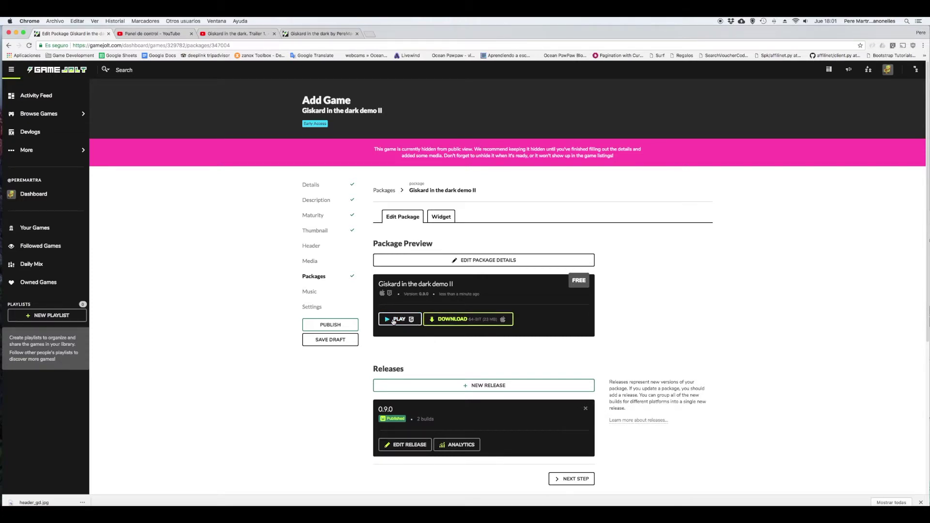
Play the Giskard HTML build, start a New Game, then minimize the player.
left_click(393, 322)
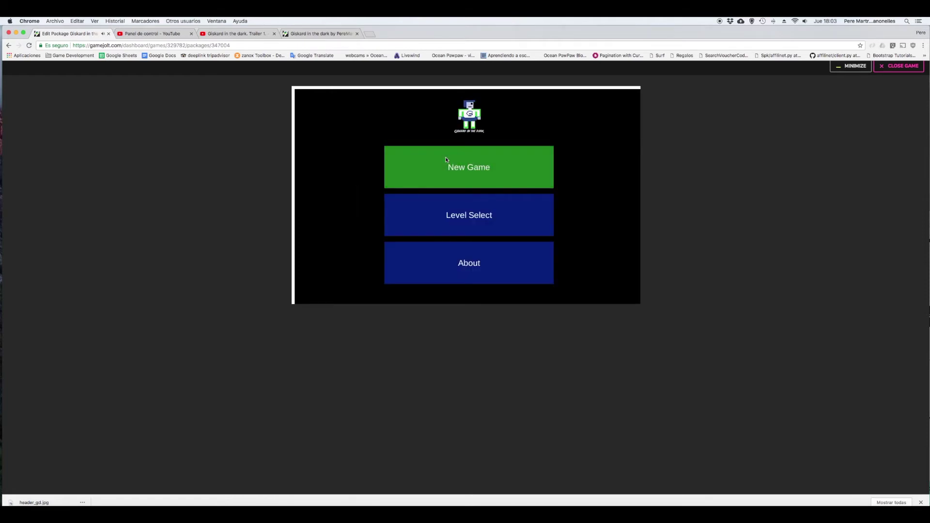
left_click(470, 186)
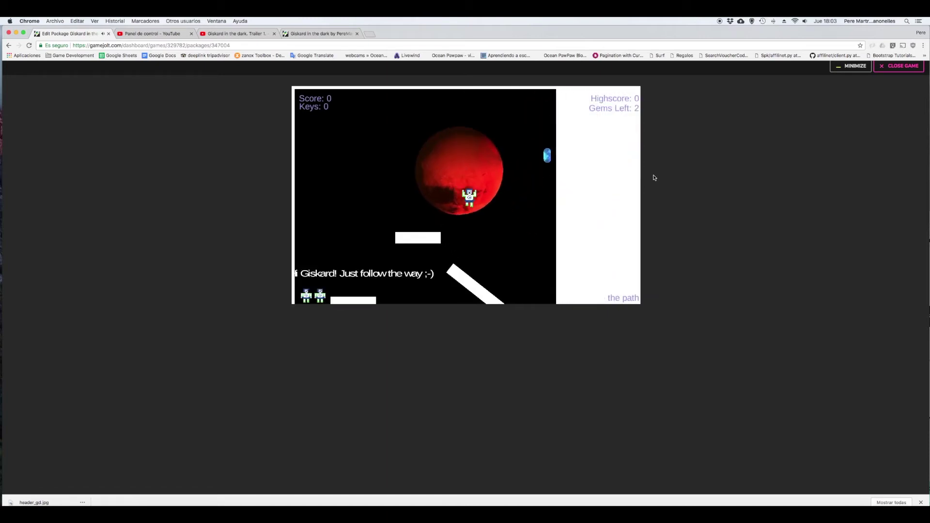
left_click(854, 66)
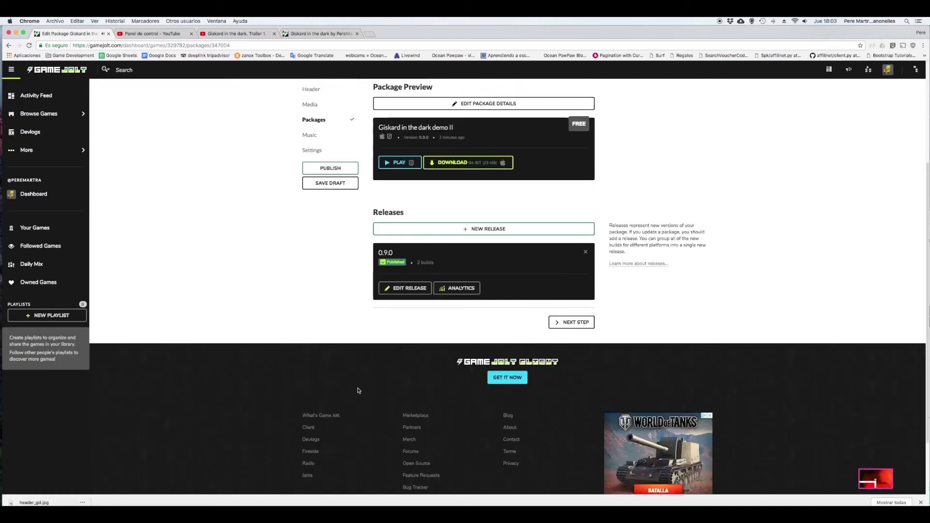
Go to the next setup step, then open Giskard in the dark demo II's management from the Dashboard.
scroll(357, 387, "down", 5)
left_click(574, 276)
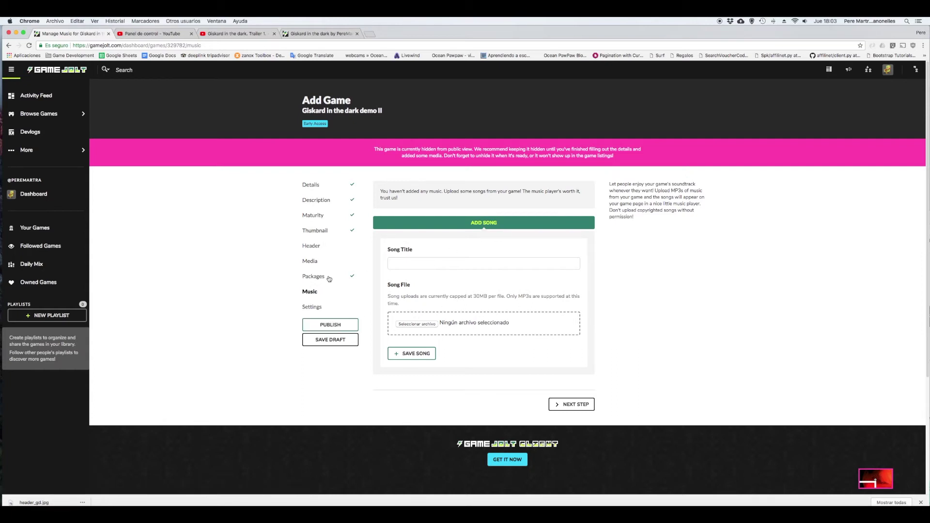
scroll(484, 339, "down", 1)
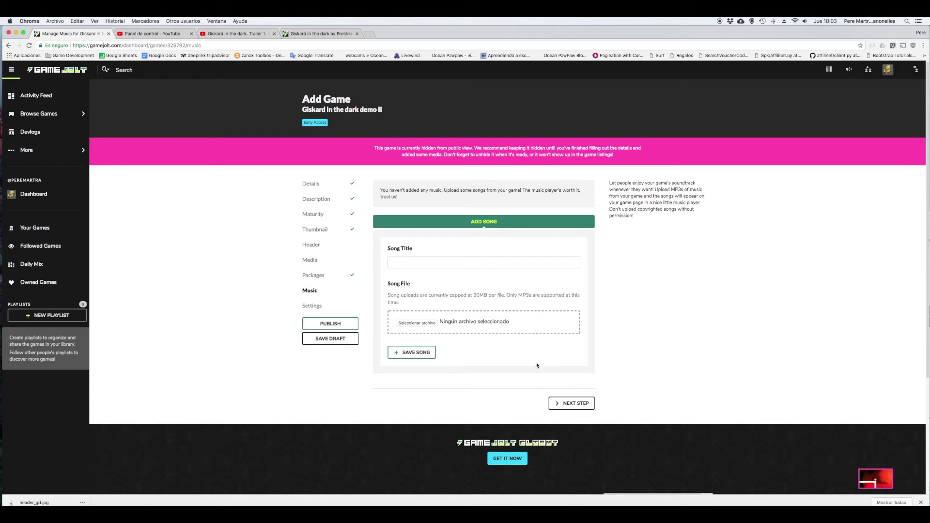
left_click(34, 194)
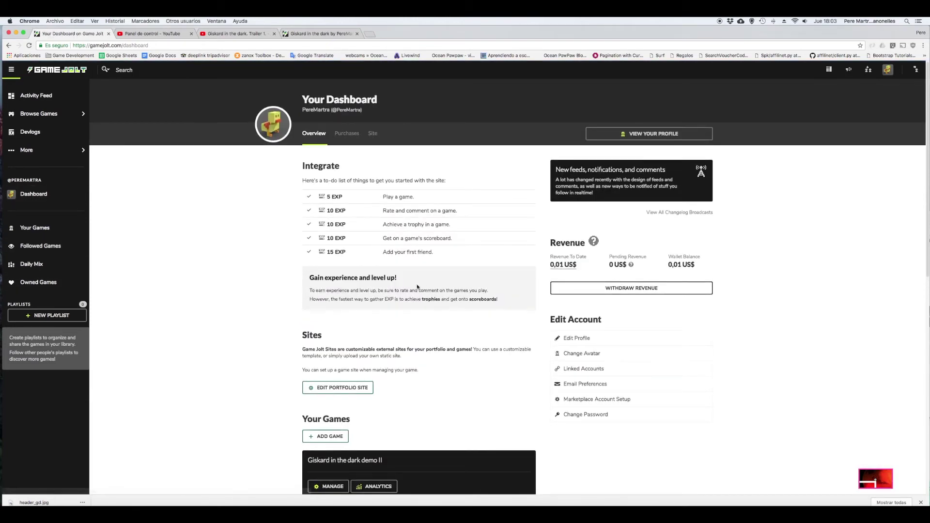
scroll(416, 288, "down", 5)
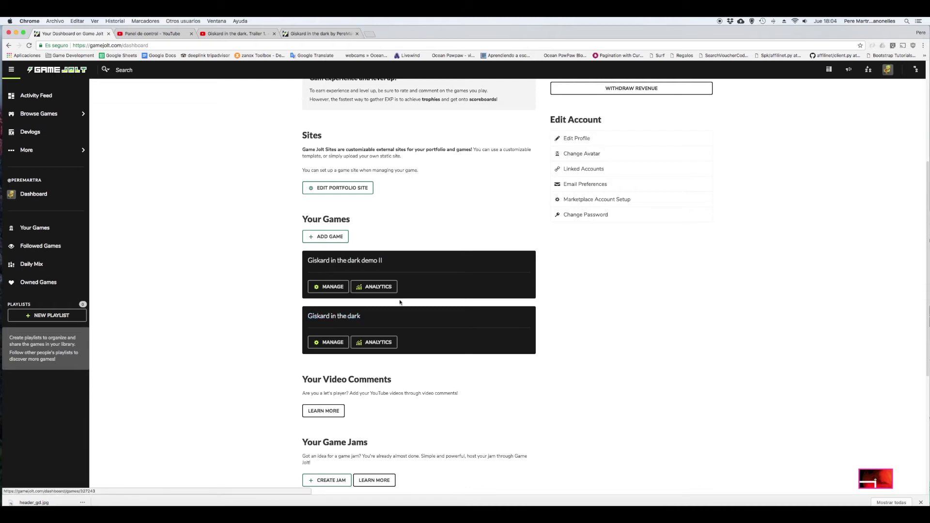
left_click(362, 261)
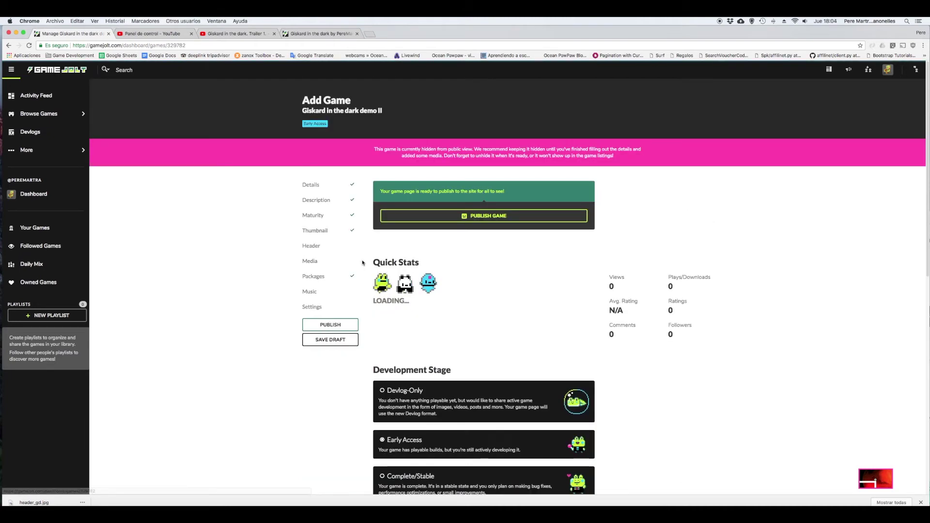
Publish the Giskard in the dark demo II game page and confirm with OK.
left_click_drag(403, 191, 431, 192)
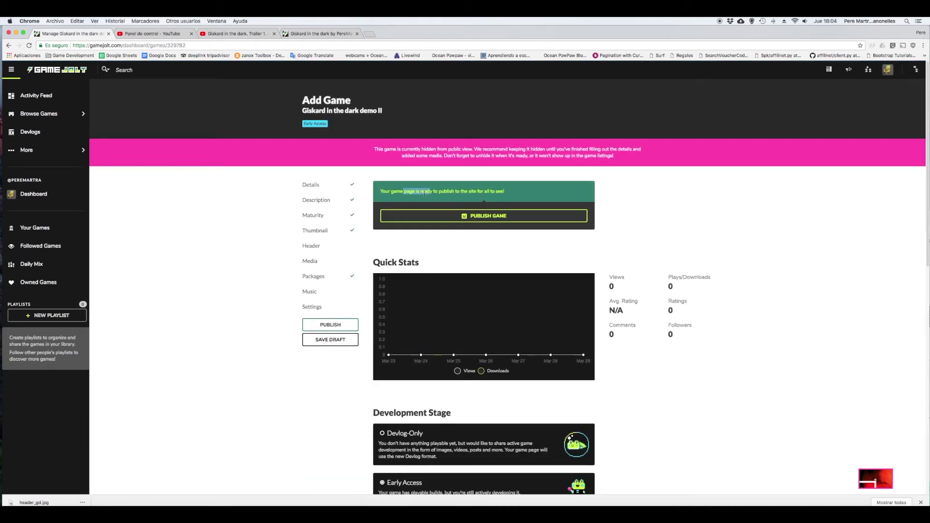
left_click(383, 196)
scroll(419, 201, "down", 2)
scroll(419, 201, "up", 2)
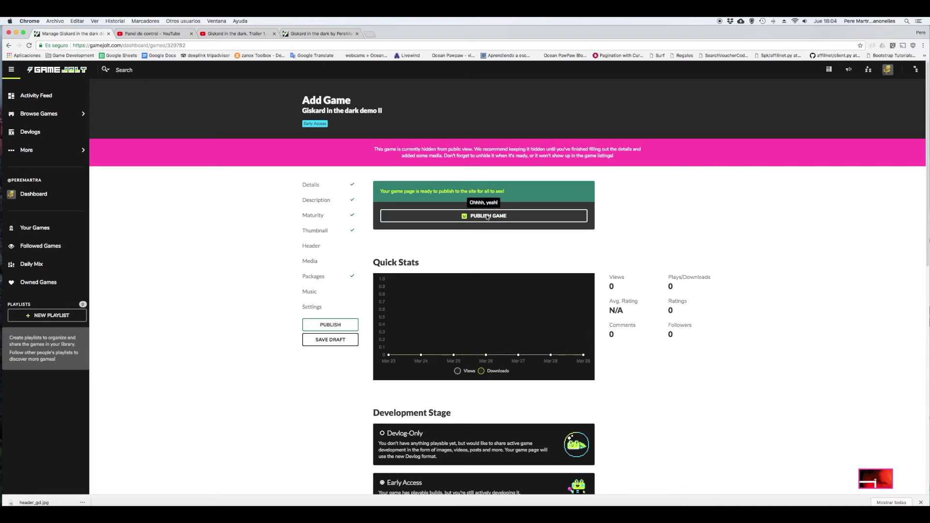
left_click(487, 216)
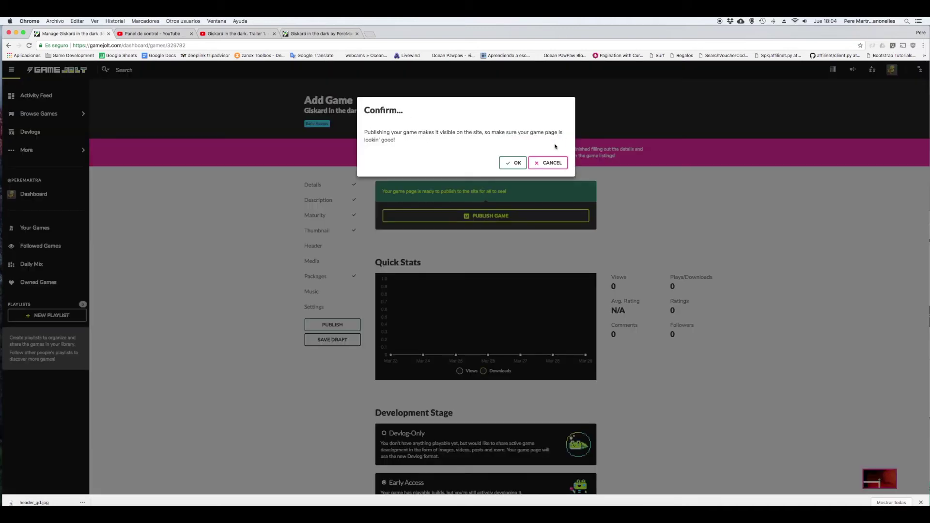
left_click(514, 163)
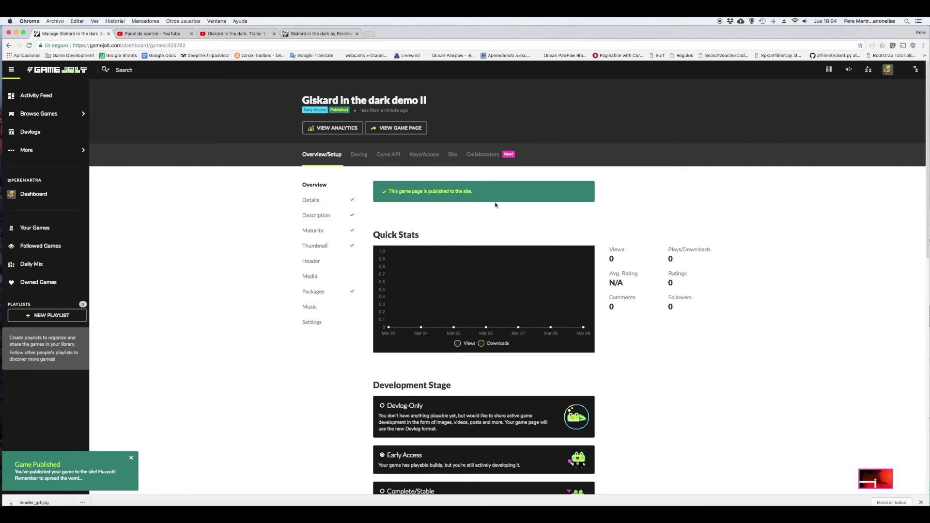
Open the public Giskard in the dark demo II game page and browse its package section.
left_click(401, 132)
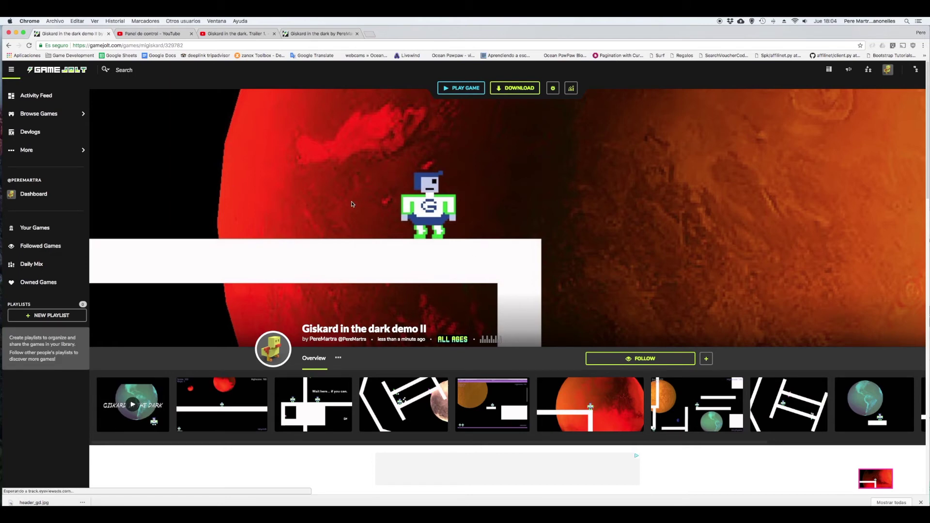
scroll(388, 231, "down", 3)
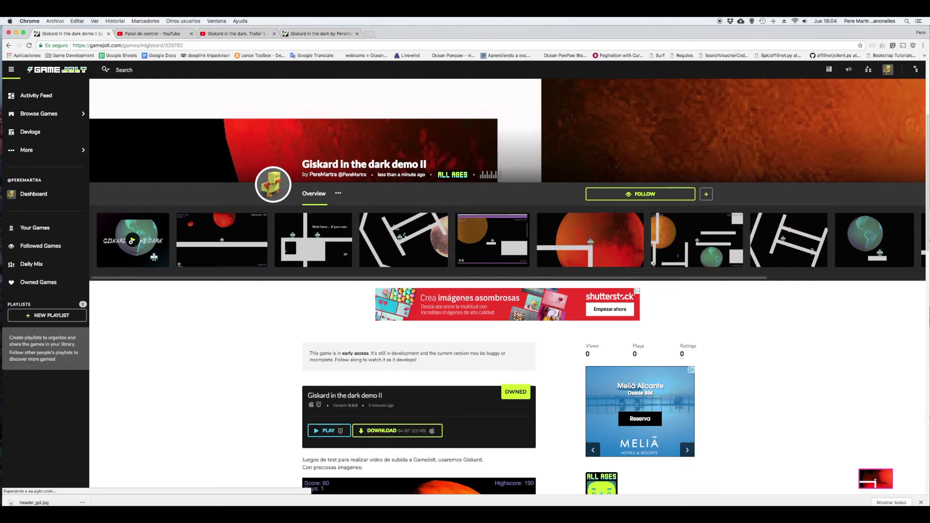
scroll(346, 304, "down", 5)
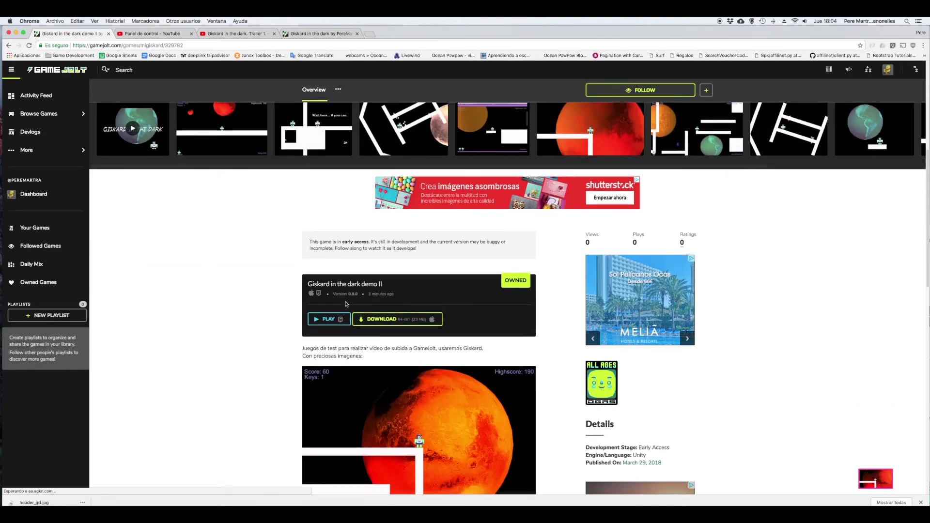
left_click_drag(318, 240, 463, 253)
left_click(463, 253)
scroll(436, 242, "down", 5)
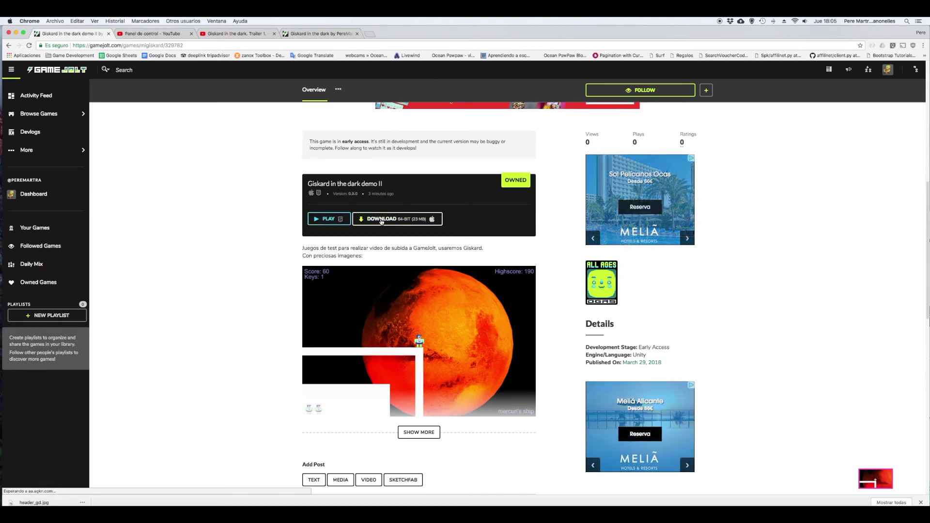
scroll(276, 244, "down", 3)
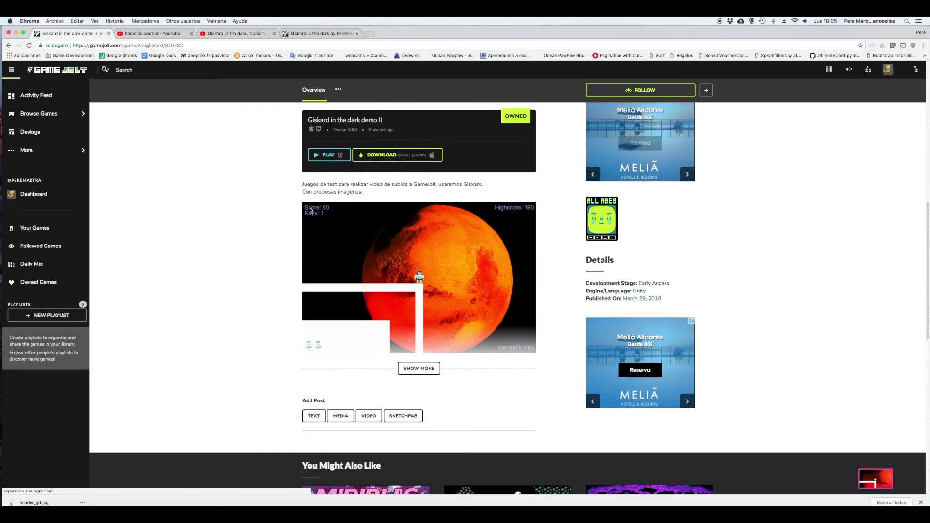
Show More under the game description and read the full text with screenshots.
left_click(297, 172)
left_click_drag(298, 173, 419, 240)
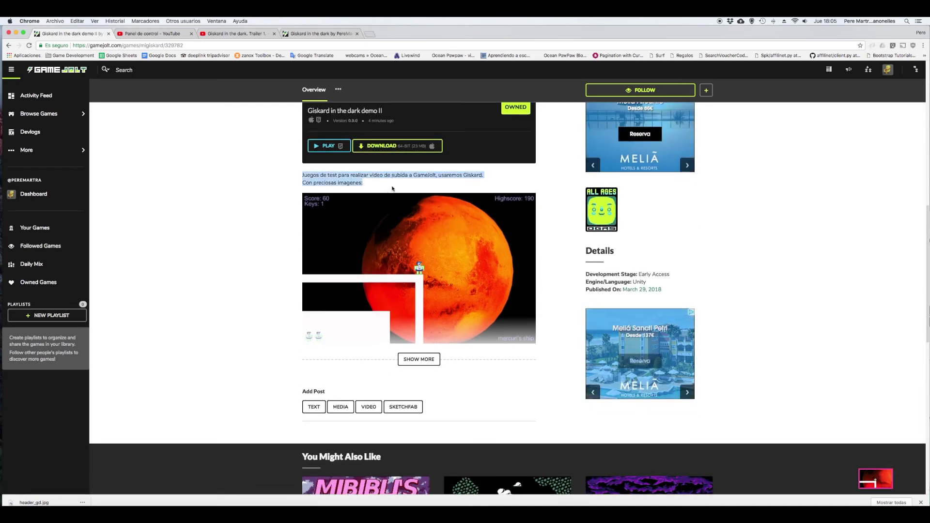
left_click(426, 360)
scroll(400, 294, "down", 5)
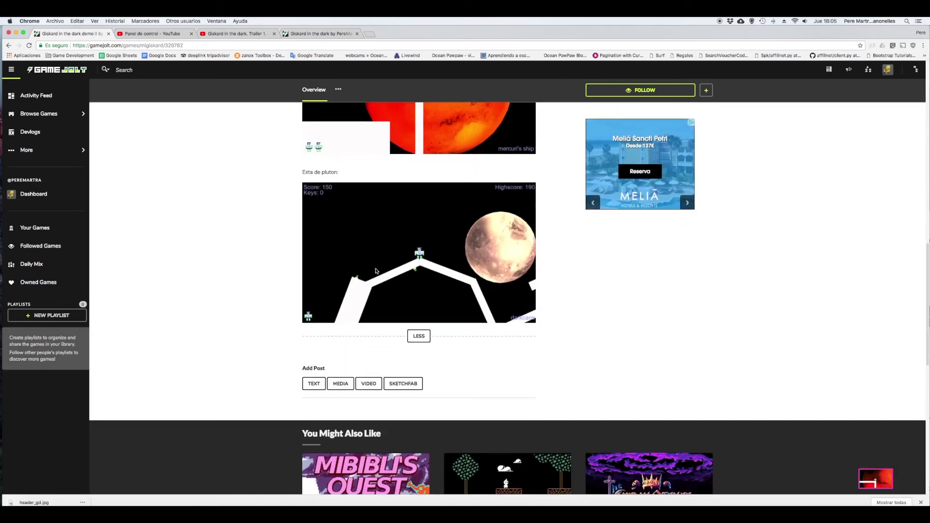
scroll(375, 271, "down", 5)
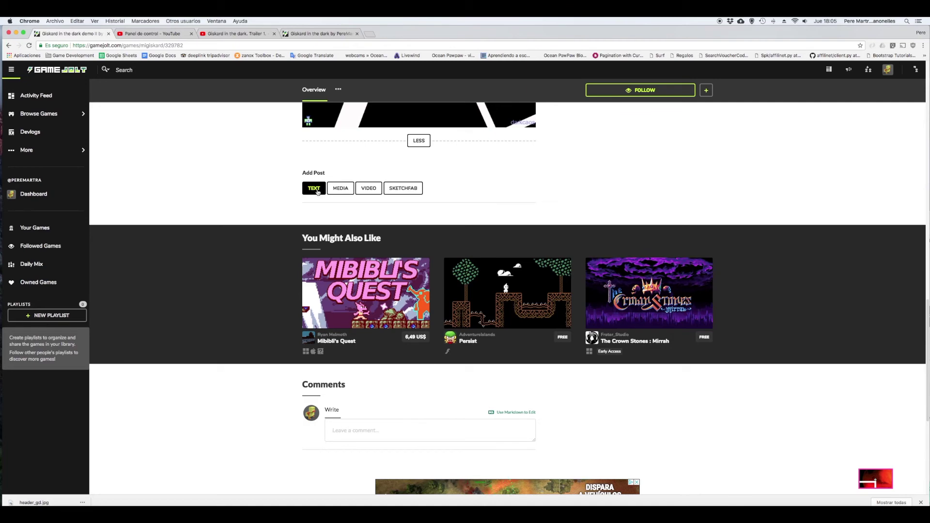
left_click(352, 433)
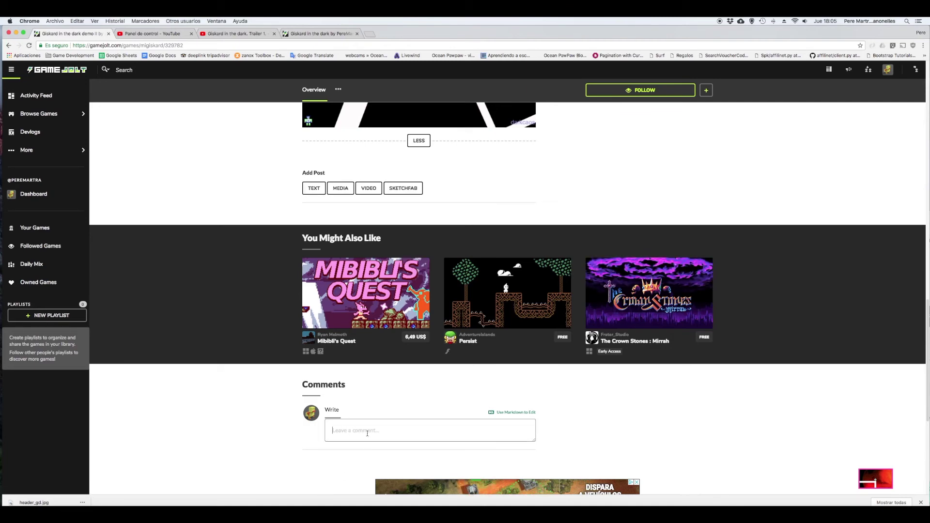
scroll(367, 435, "up", 15)
scroll(367, 435, "down", 7)
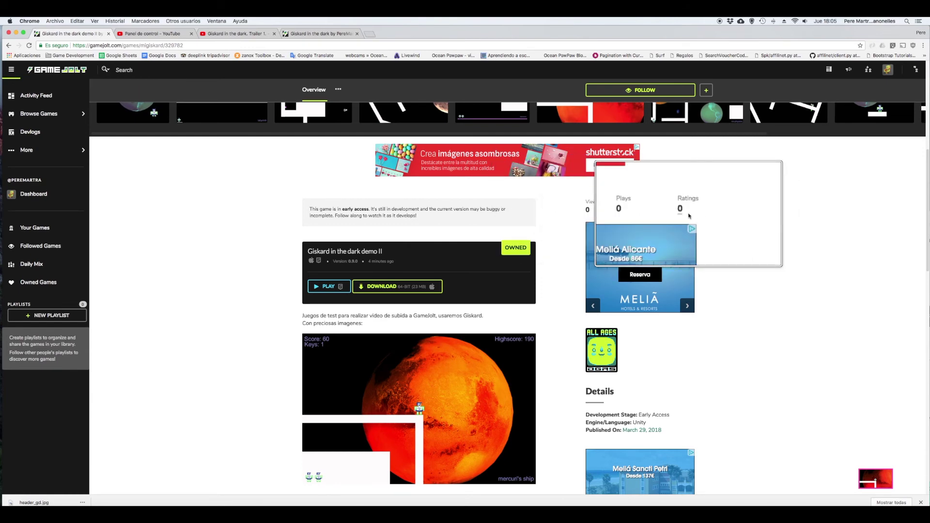
scroll(548, 286, "up", 5)
scroll(550, 279, "down", 3)
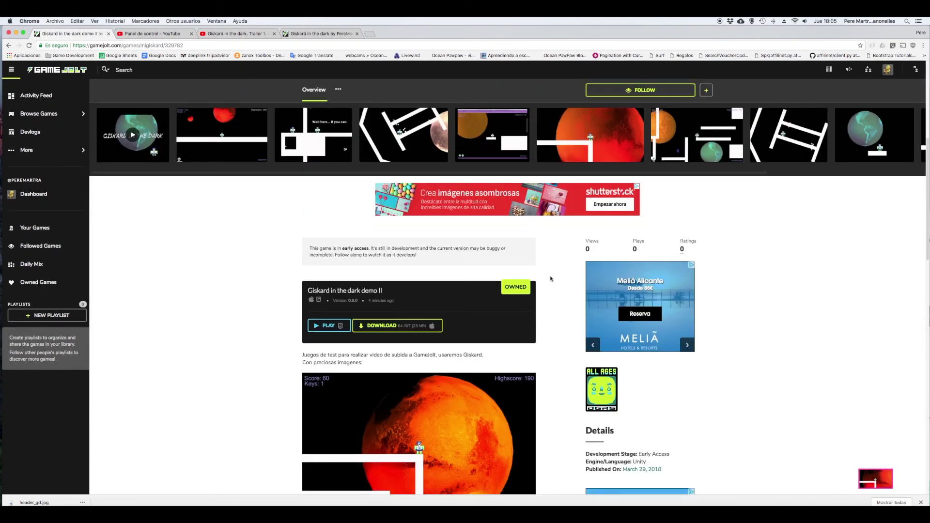